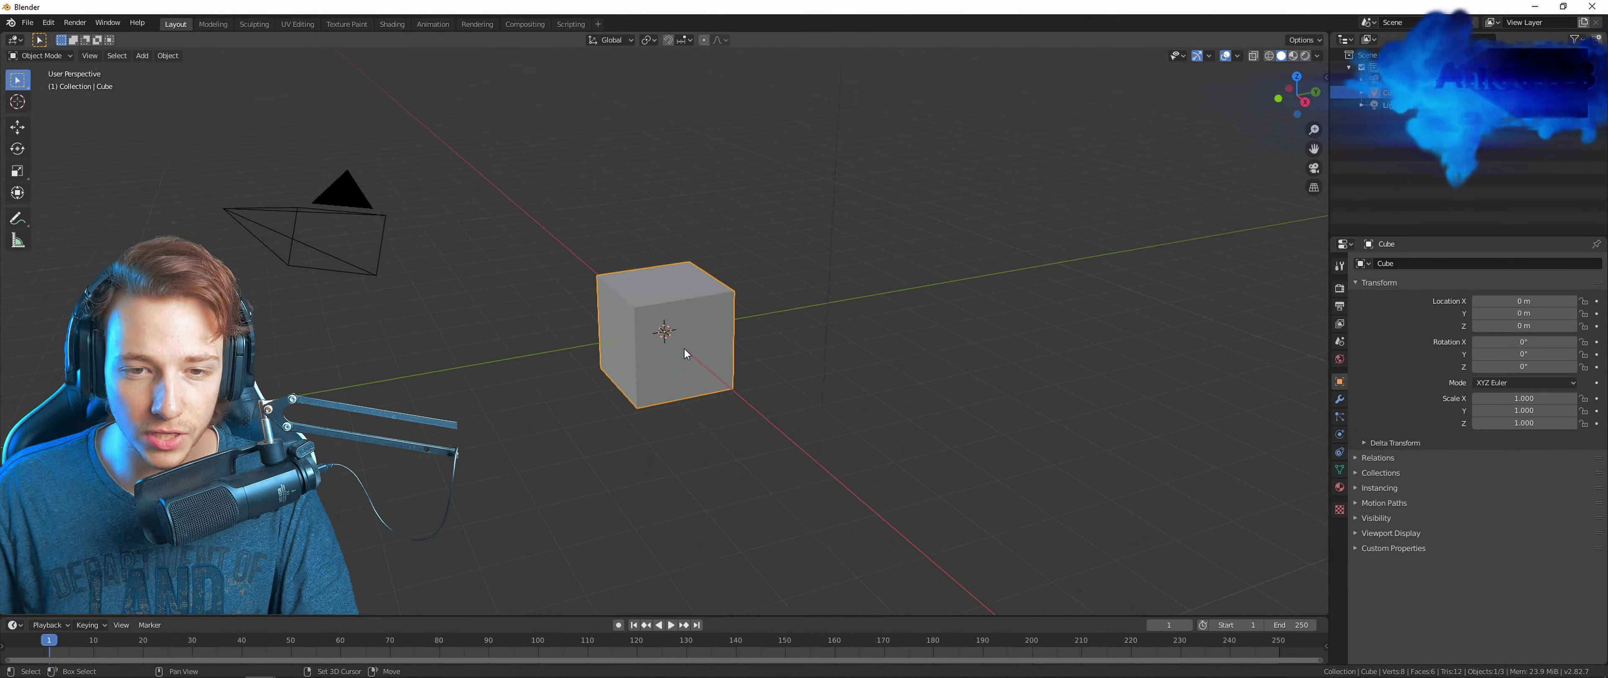
Raise the cube vertically along the Z axis.
middle_click_drag(683, 348, 749, 389, "shift")
key("g")
key("z")
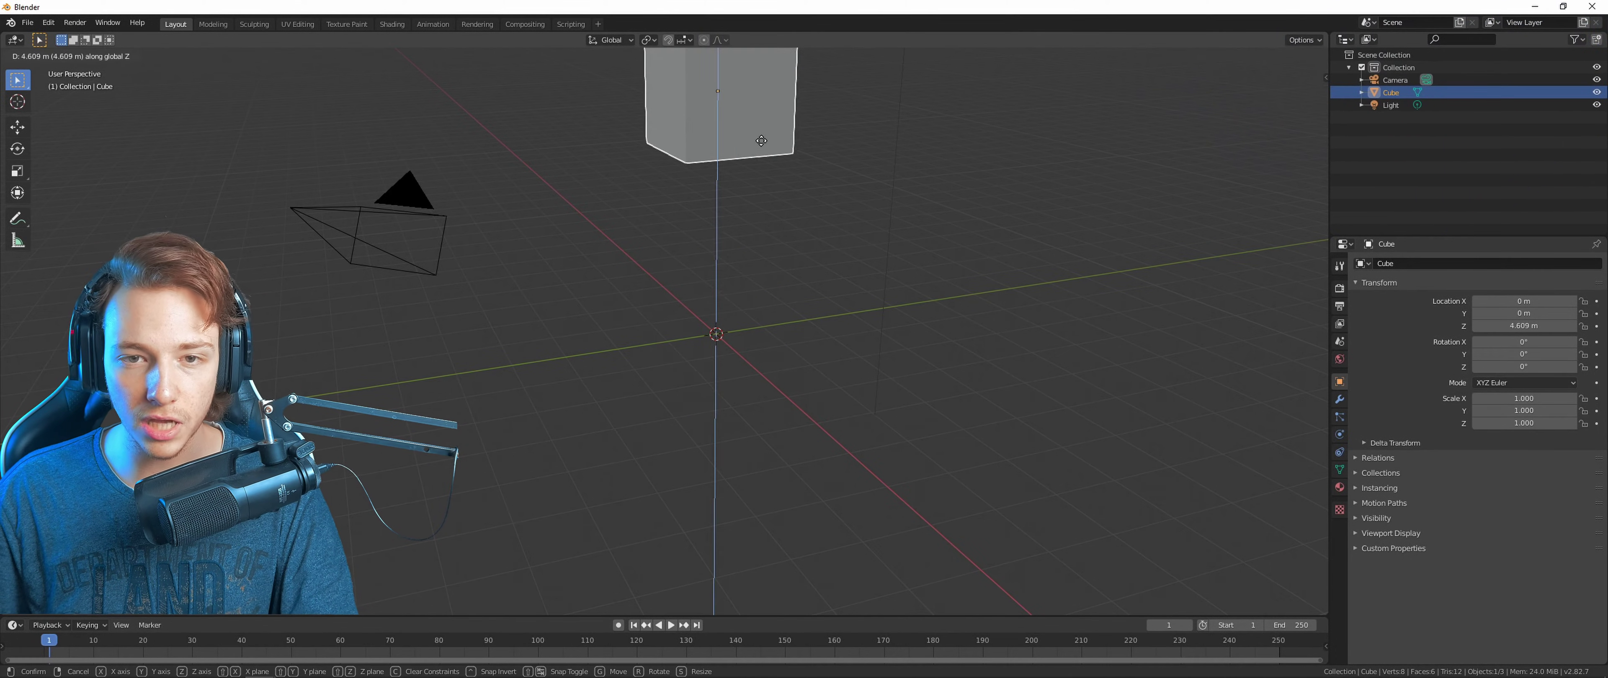
left_click(746, 162)
middle_click_drag(746, 162, 779, 303, "shift")
Add a plane and scale it up into a large floor.
key("shift+a")
mouse_move(728, 319)
left_click(779, 350)
key("s")
left_click(364, 191)
key("s")
left_click(244, 102)
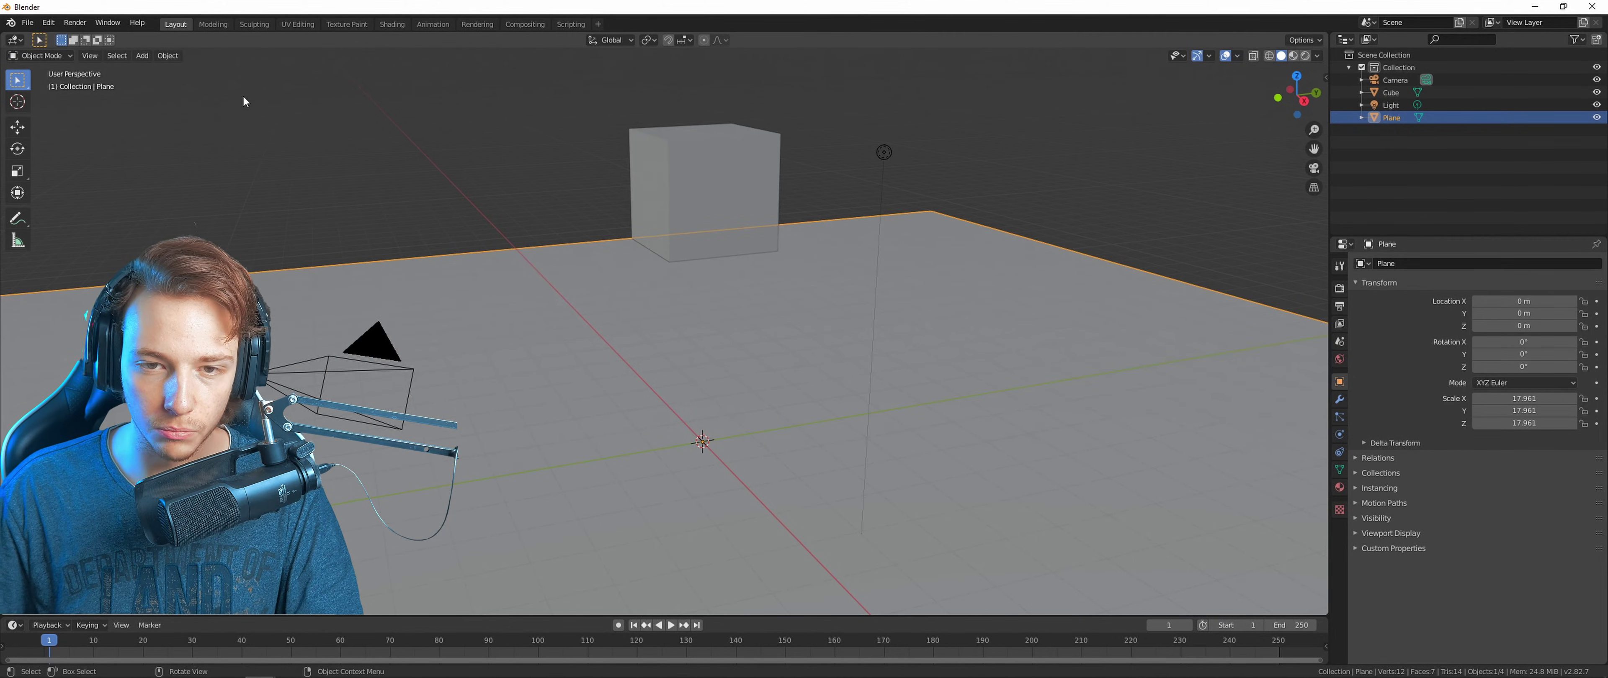
Give the cube a particle system emitting from Volume with Grid distribution.
left_click(705, 152)
middle_click_drag(705, 152, 915, 441)
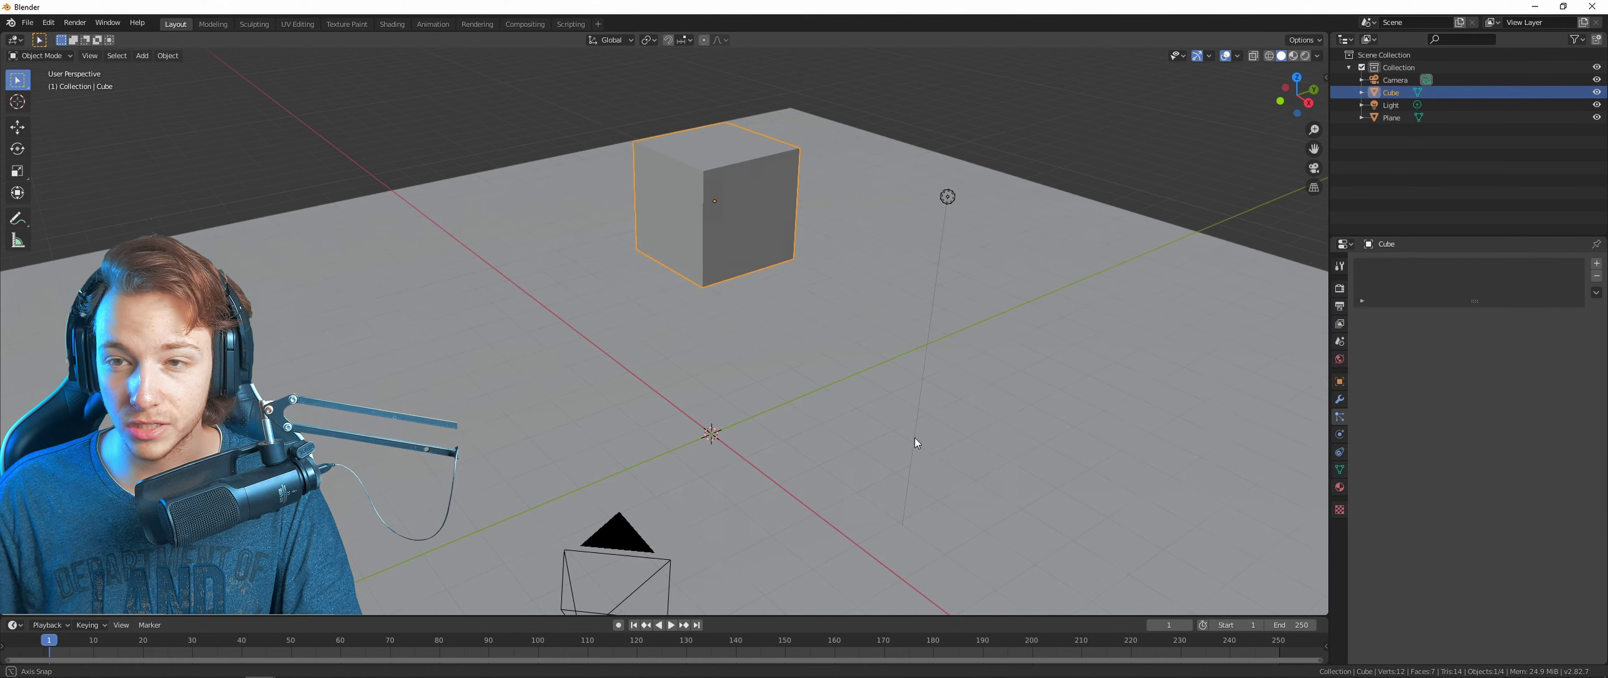
middle_click_drag(709, 188, 715, 186)
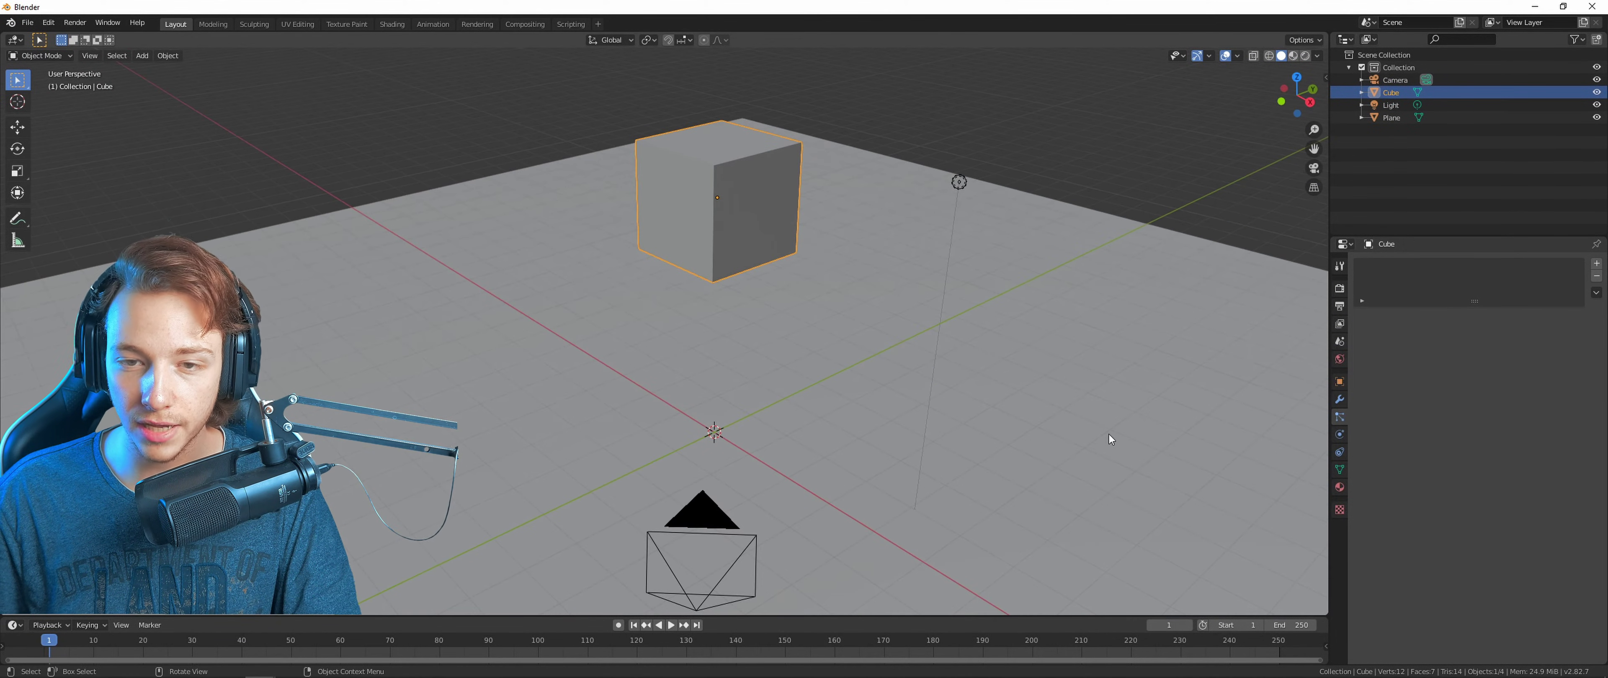
left_click(1597, 263)
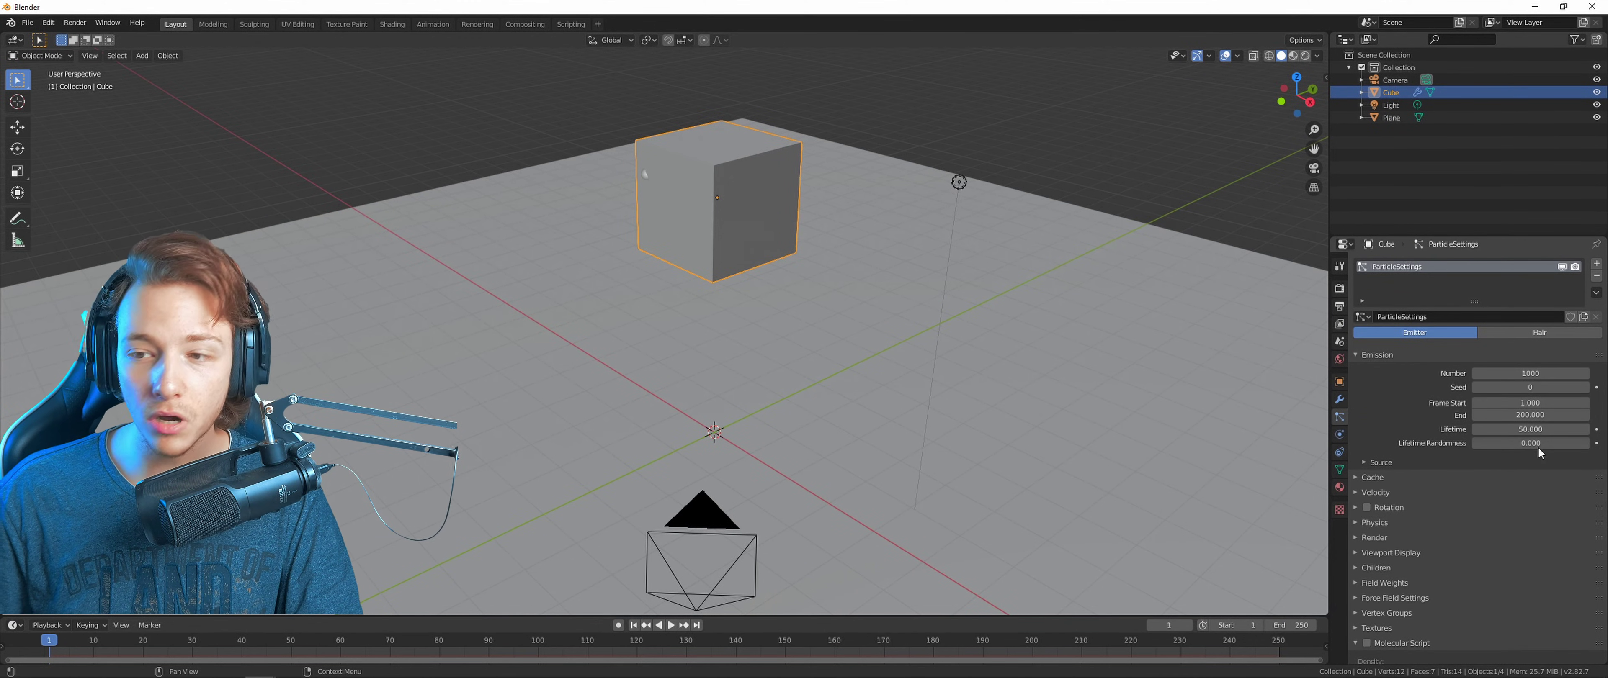
left_click(1379, 461)
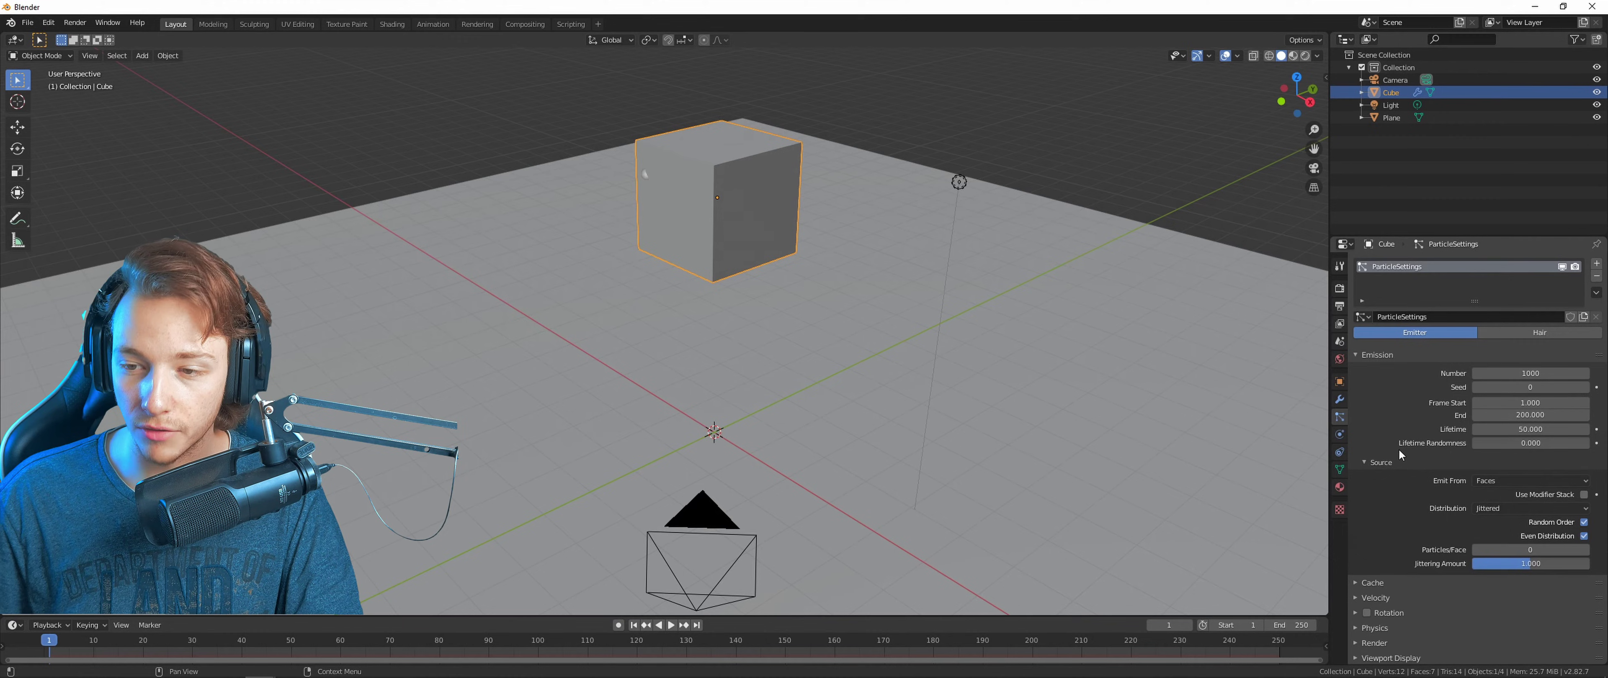
scroll(1436, 443, "down", 2)
left_click(1481, 431)
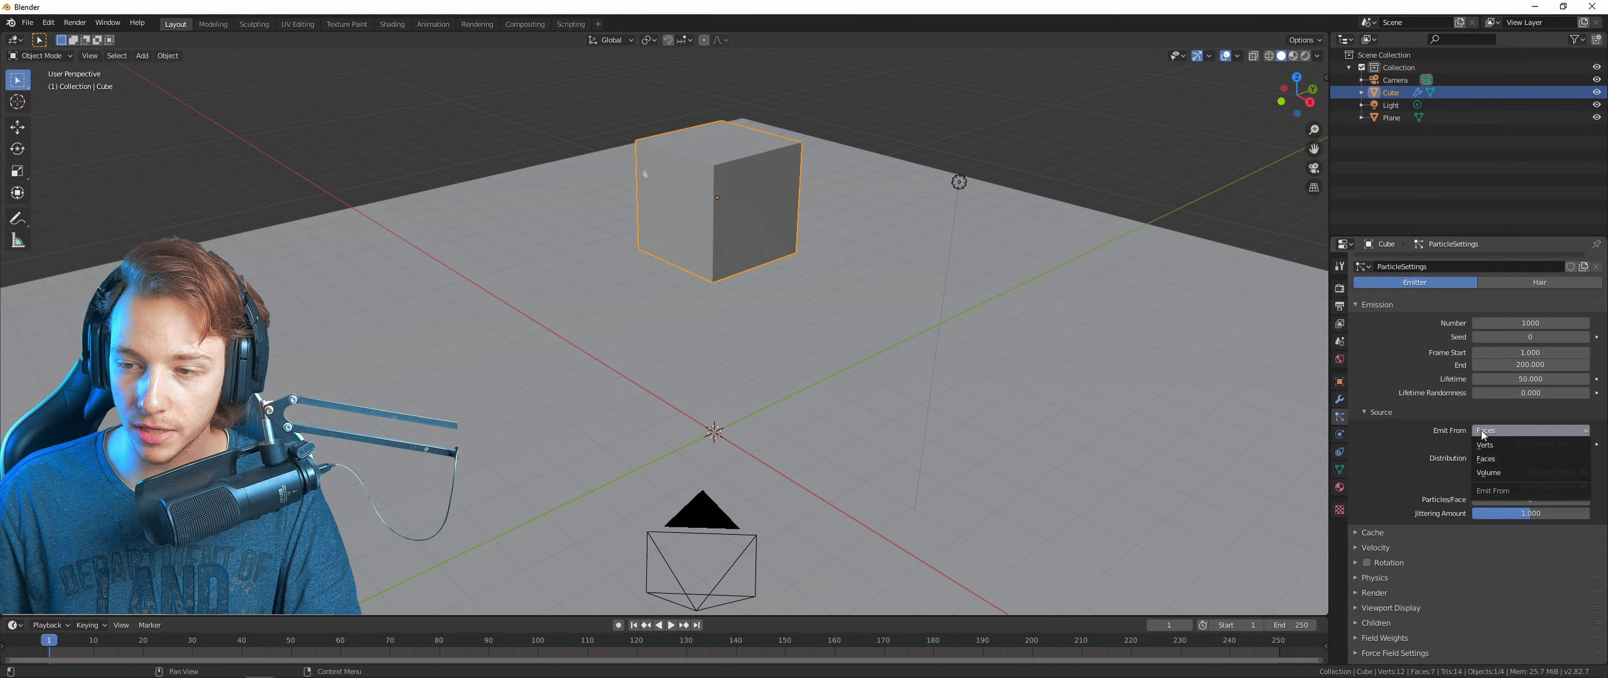
left_click(1493, 471)
left_click(1493, 459)
left_click(1493, 499)
middle_click_drag(694, 200, 708, 226)
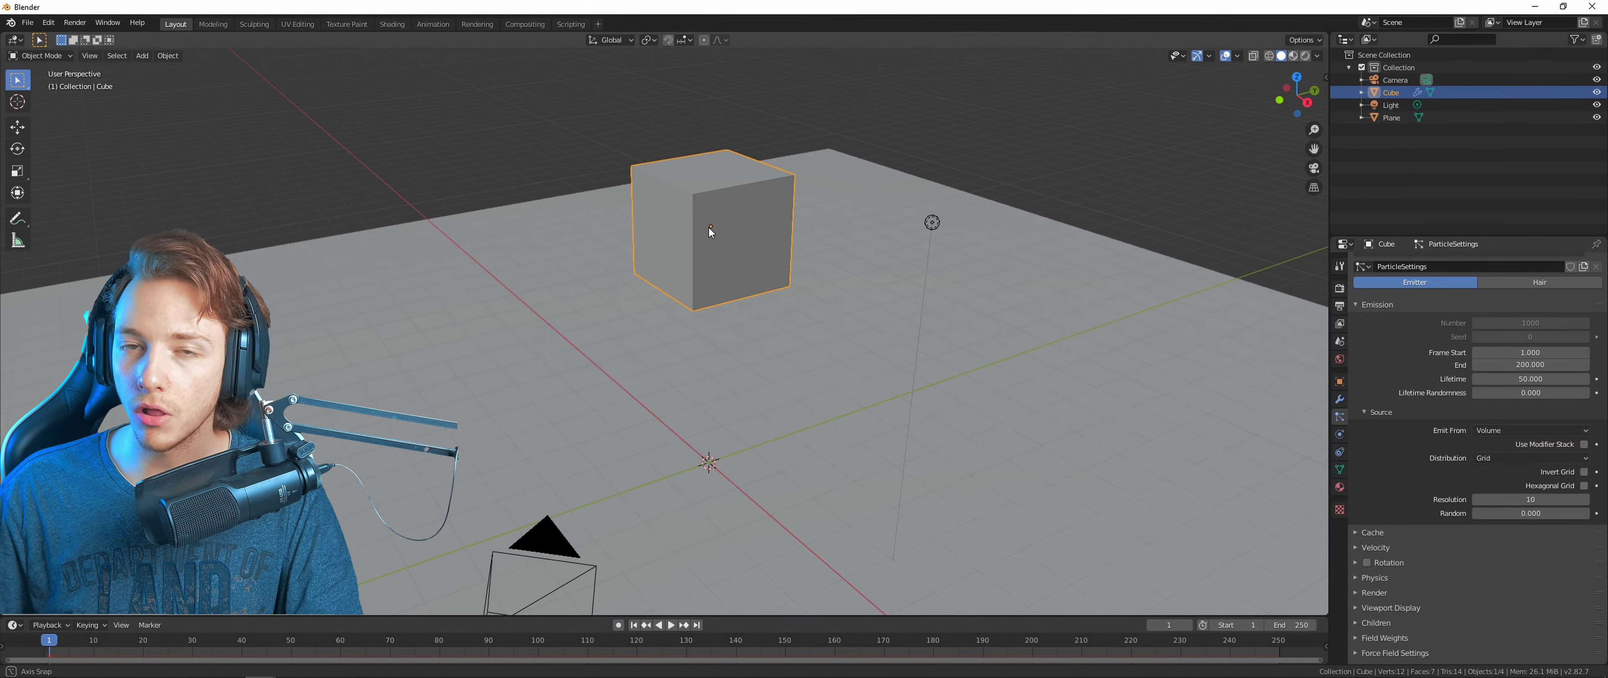
Set the emission End frame to 1 and replay the animation from frame 1.
key("space")
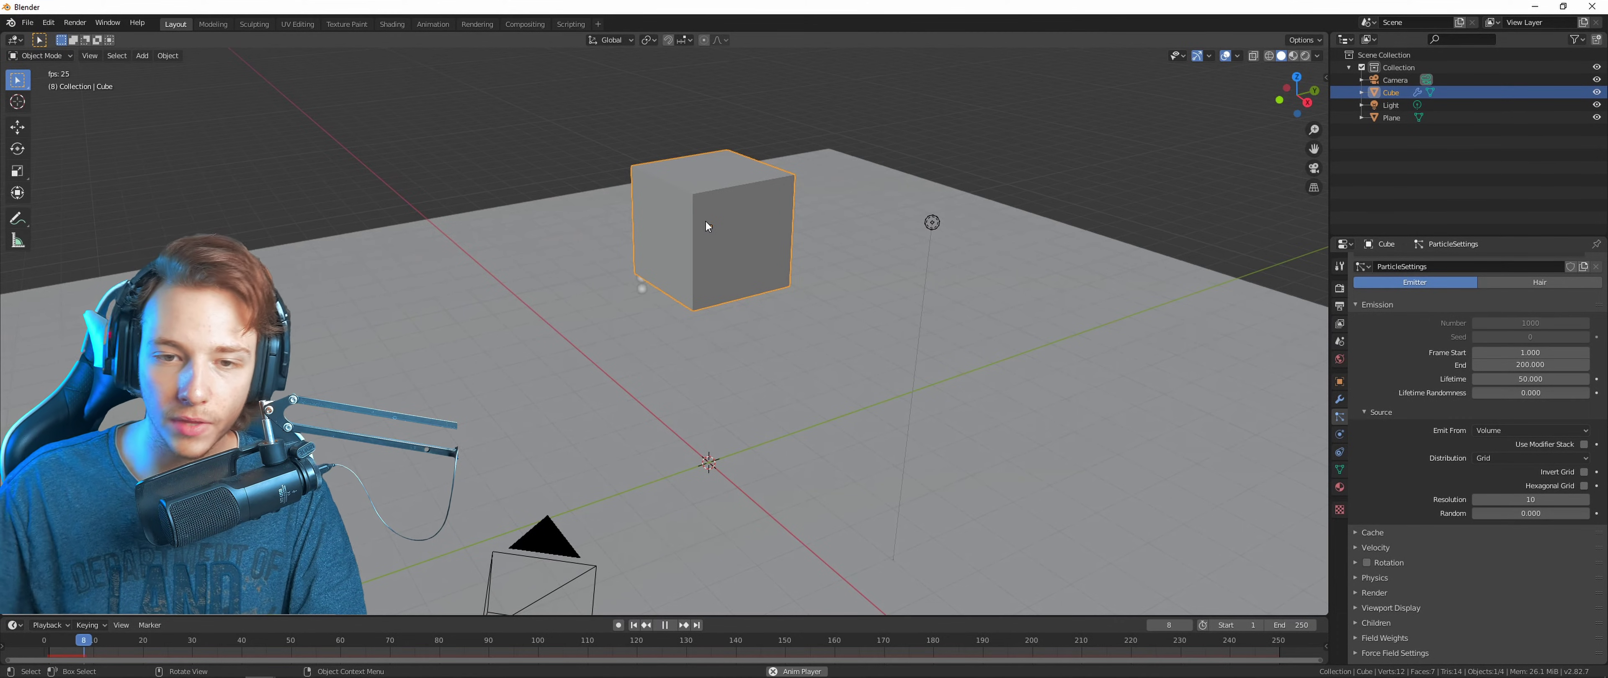
middle_click_drag(705, 220, 660, 340)
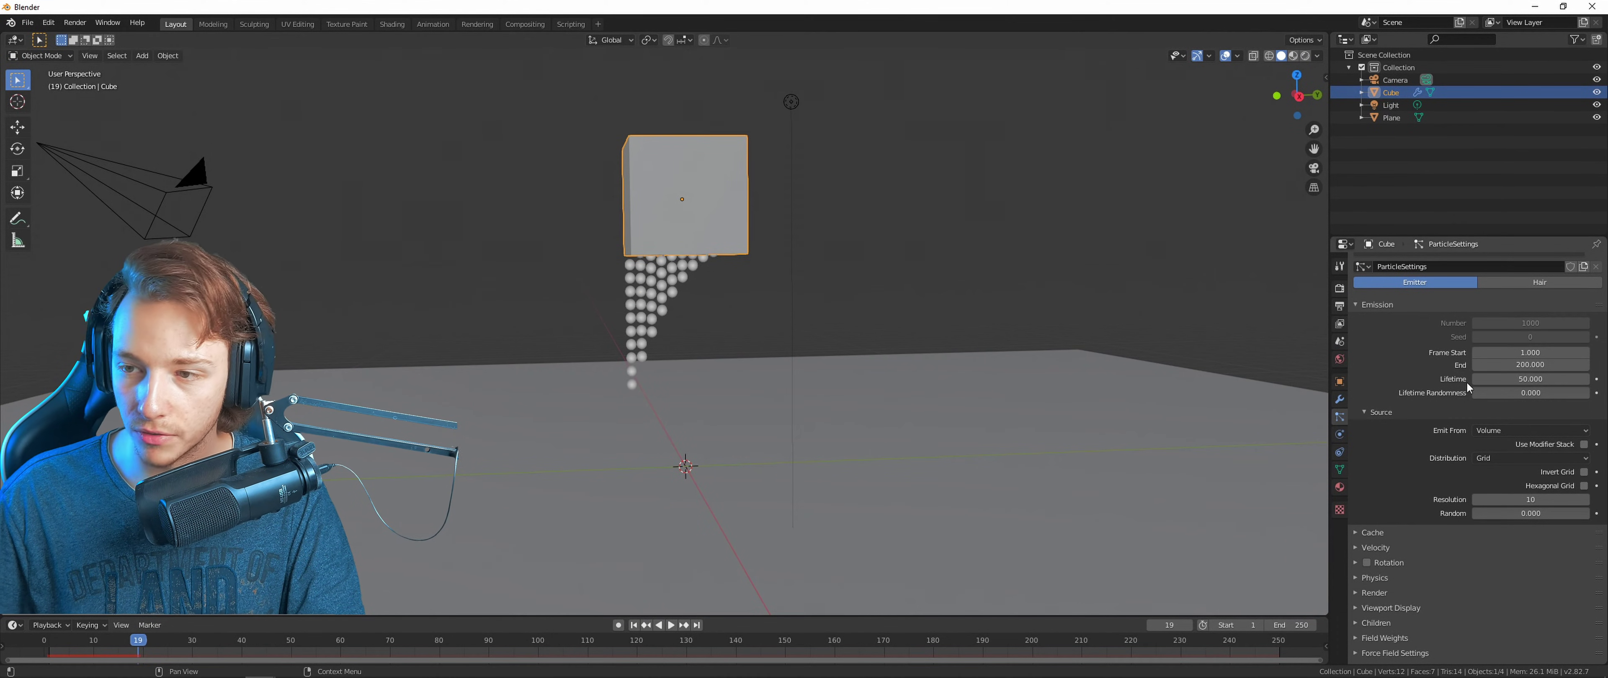
left_click(1524, 365)
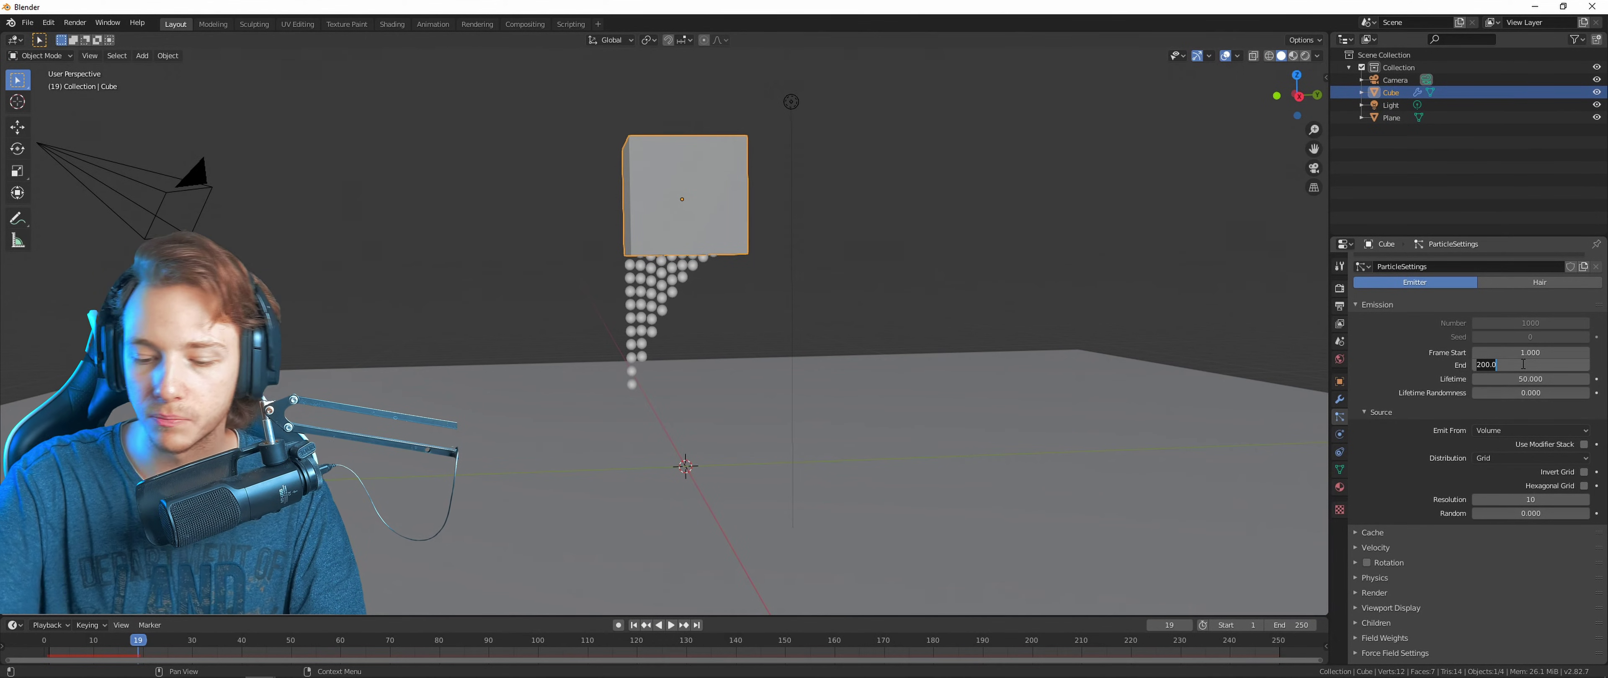
type("1")
key("Return")
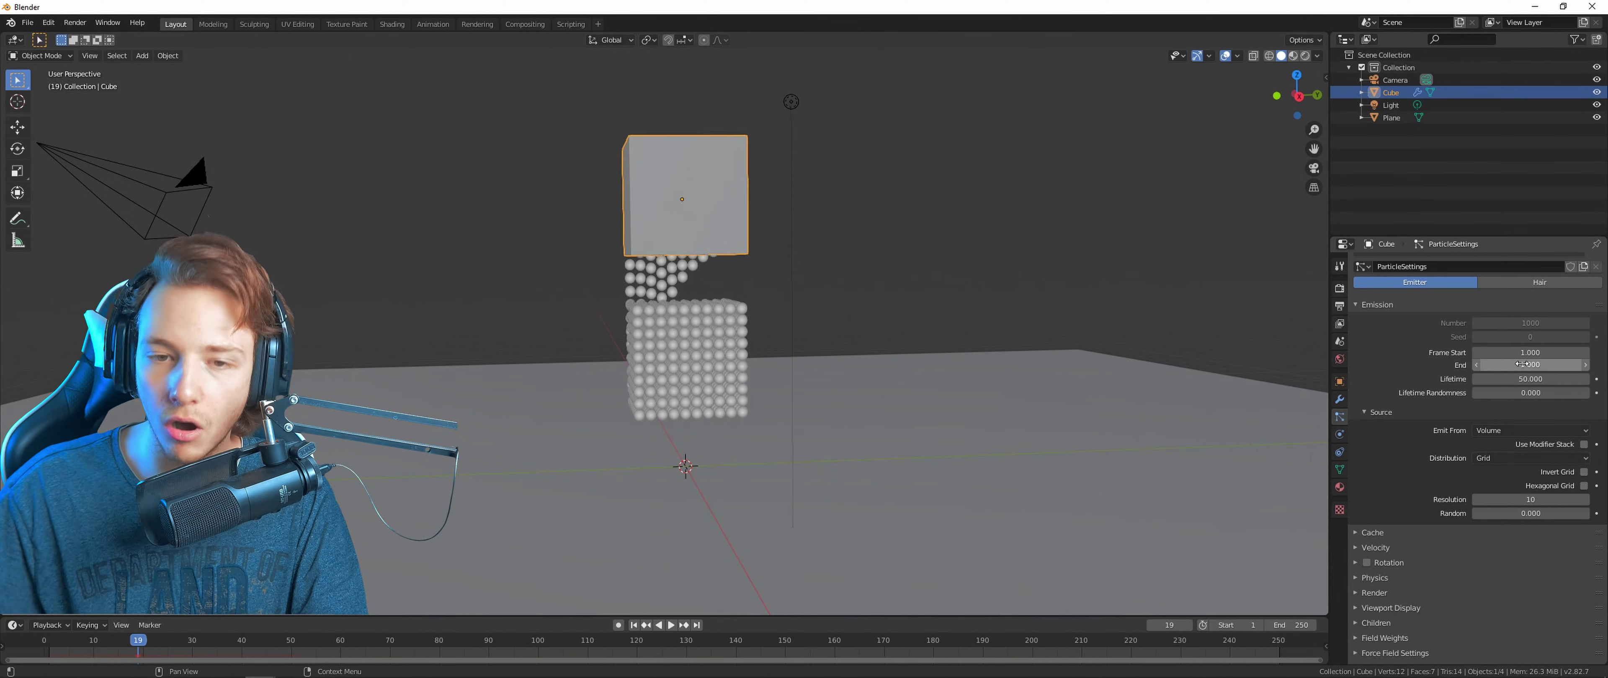
left_click(634, 625)
key("space")
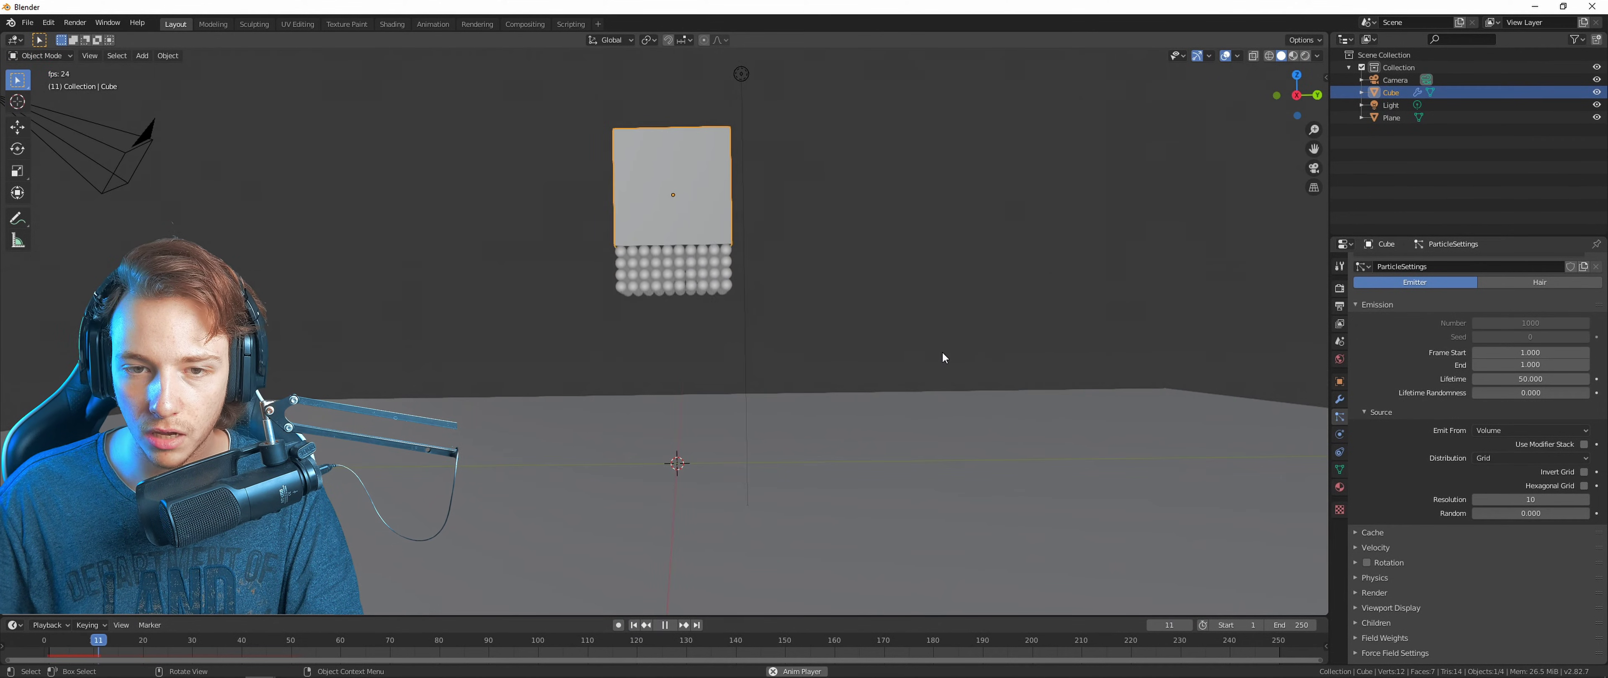
middle_click_drag(861, 391, 718, 325)
Set the particle grid Resolution to 50, correcting an initial 580.
left_click(1512, 500)
type("580")
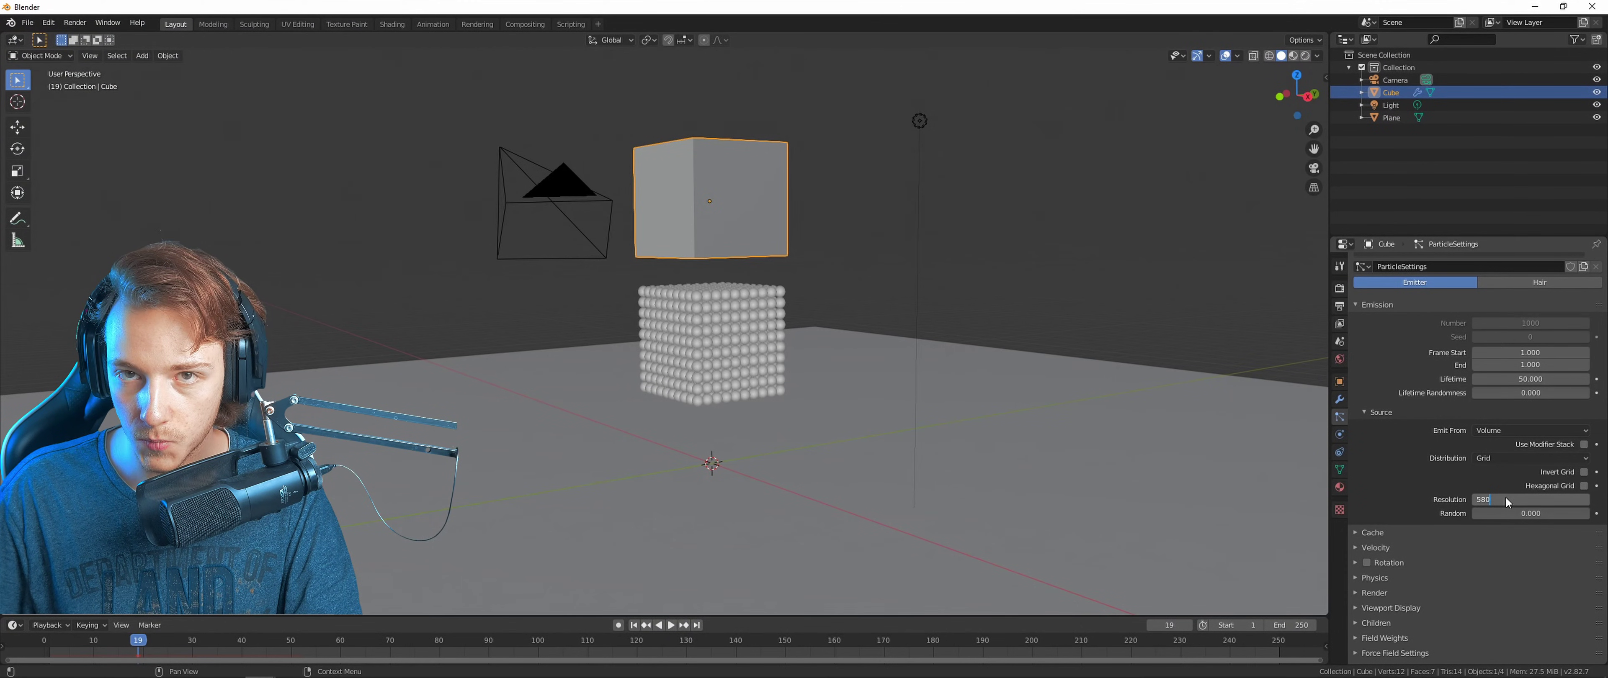
key("Return")
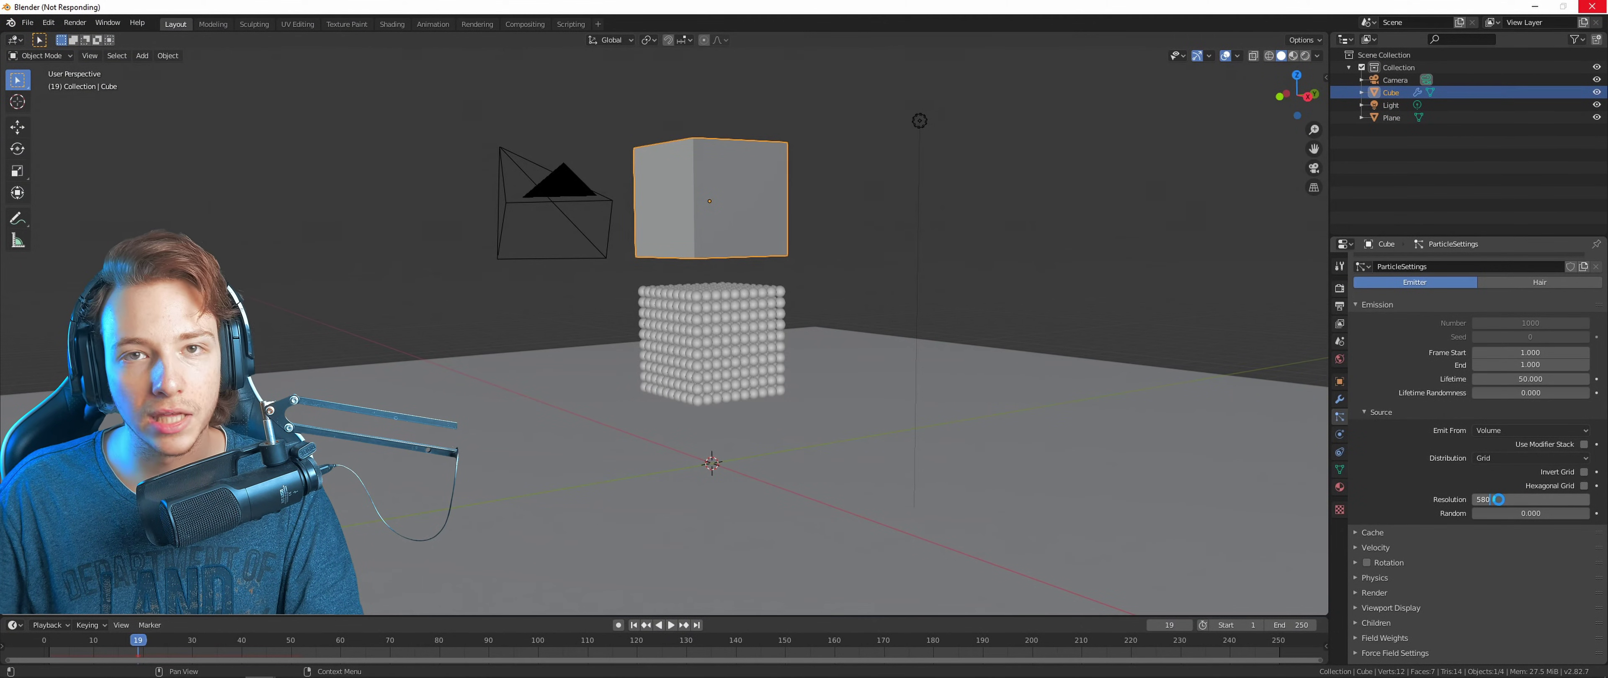
middle_click_drag(748, 275, 732, 293)
left_click(1495, 498)
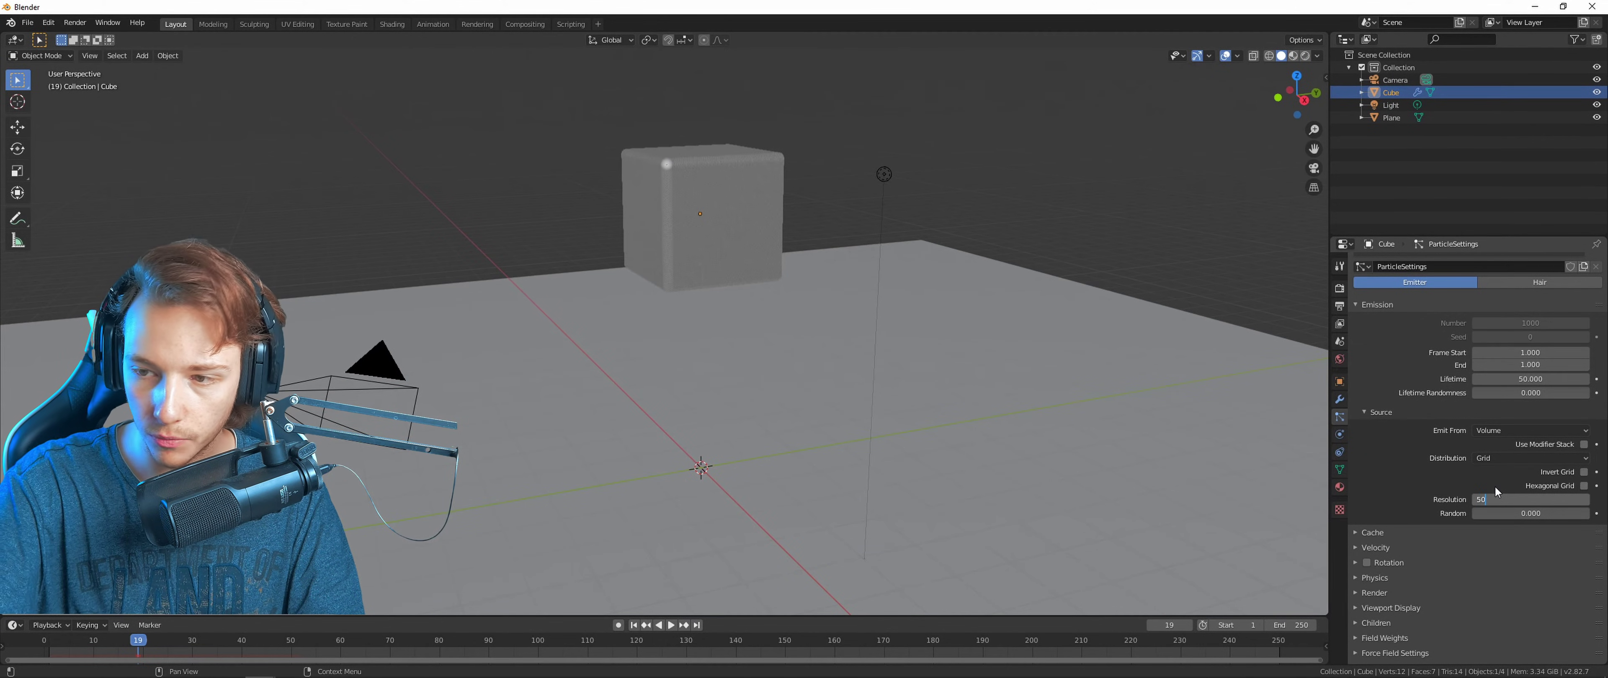
key("Return")
Expand the Render and Viewport Display panels in Particle properties.
scroll(1436, 493, "down", 4)
left_click(1383, 492)
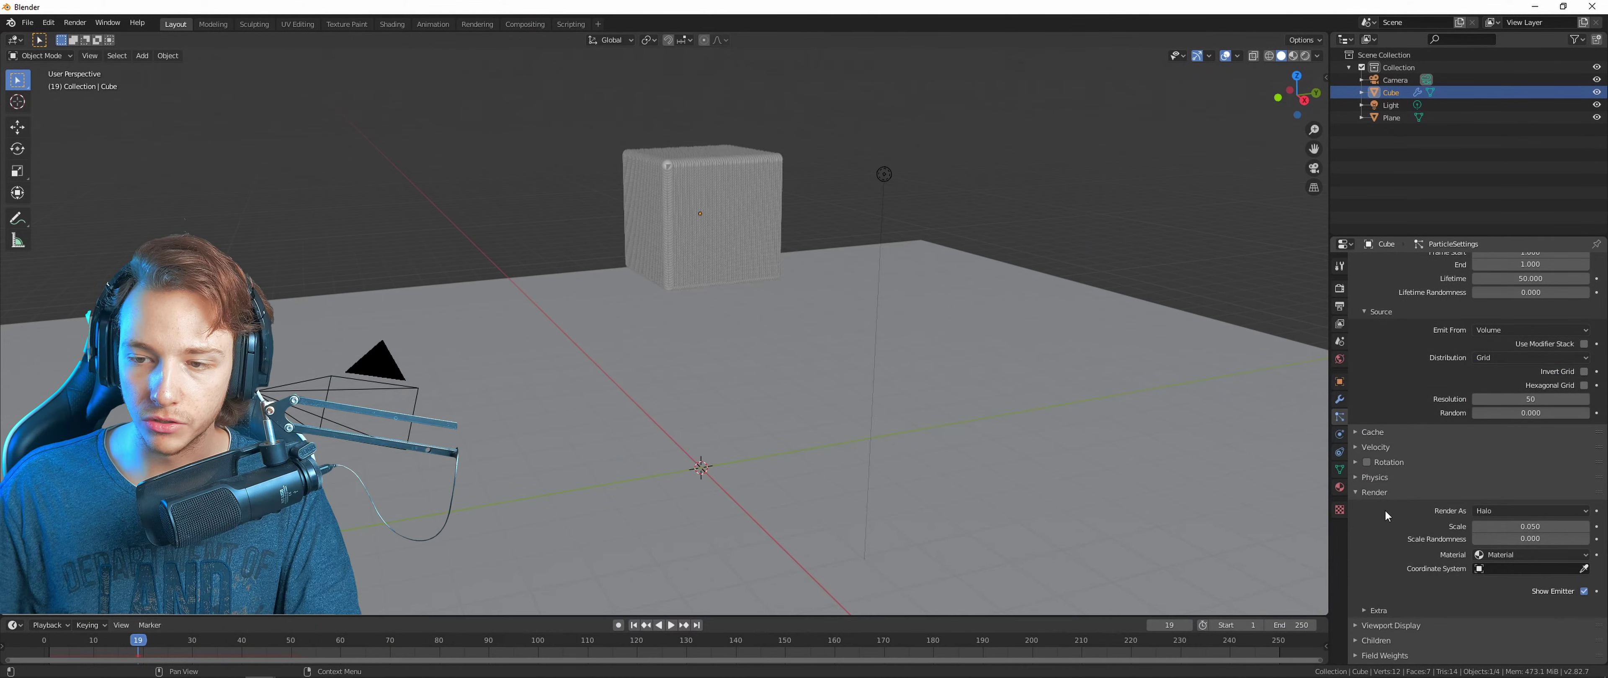
scroll(1436, 540, "down", 3)
left_click(1385, 548)
scroll(1389, 545, "down", 3)
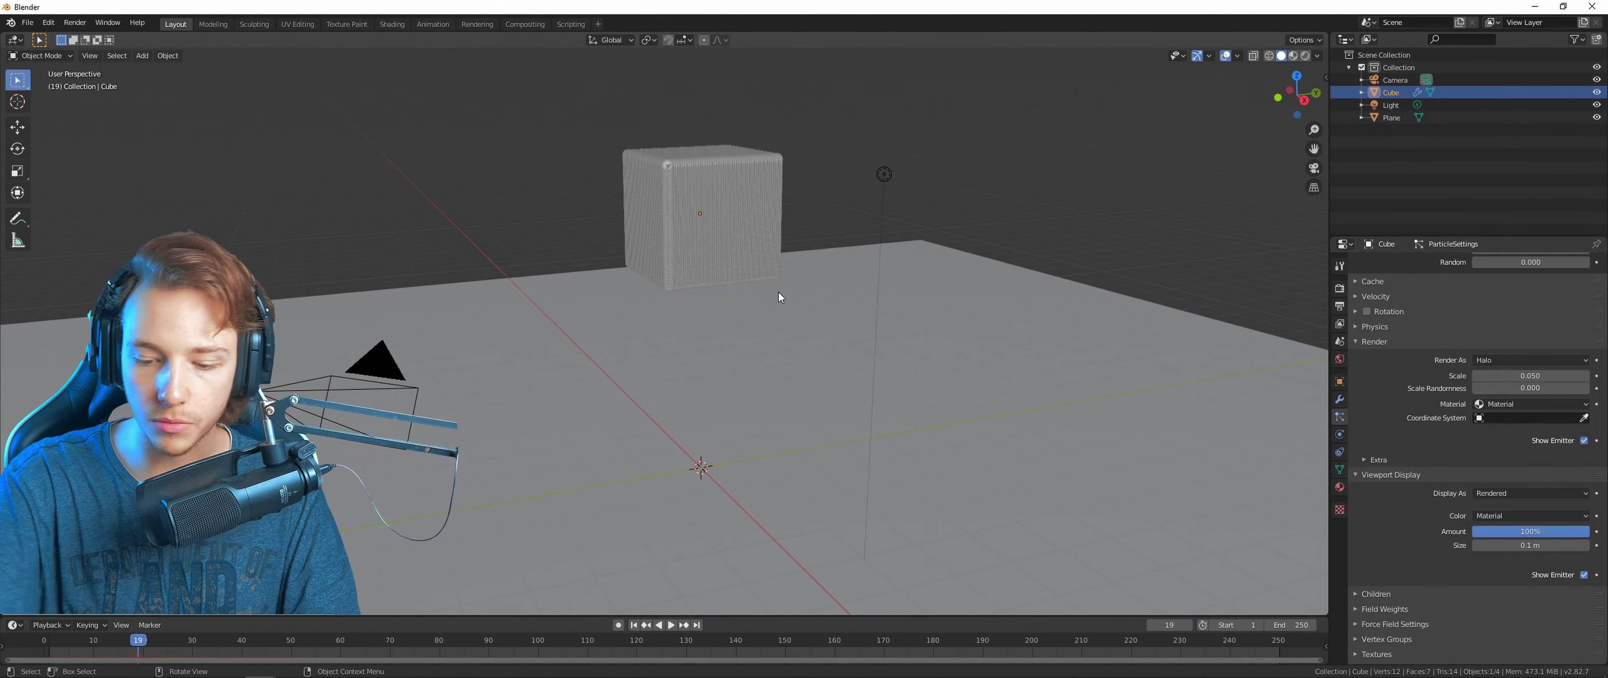
Display the emitter cube as a wireframe in the viewport.
key("KP_5")
key("KP_3")
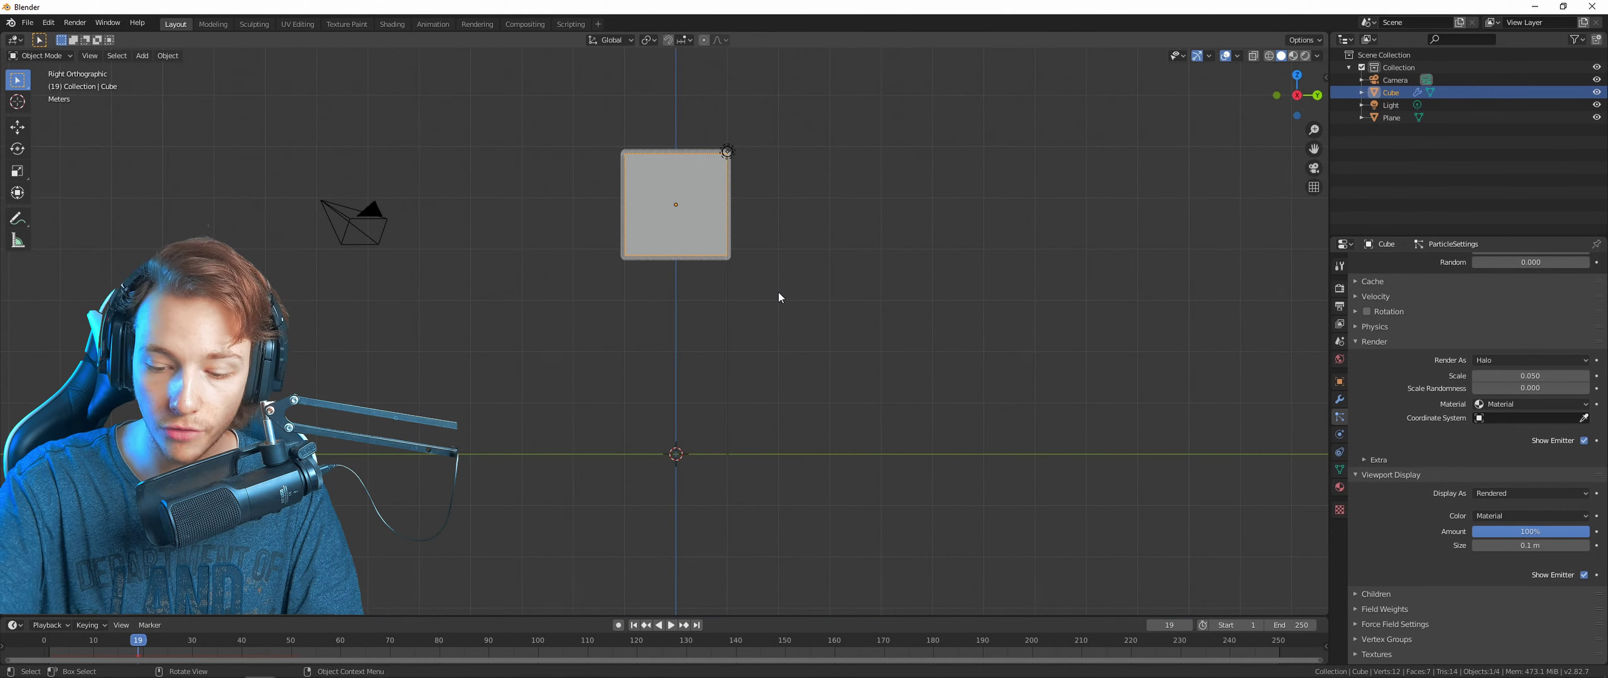
scroll(702, 234, "up", 5)
middle_click_drag(750, 272, 729, 320, "shift")
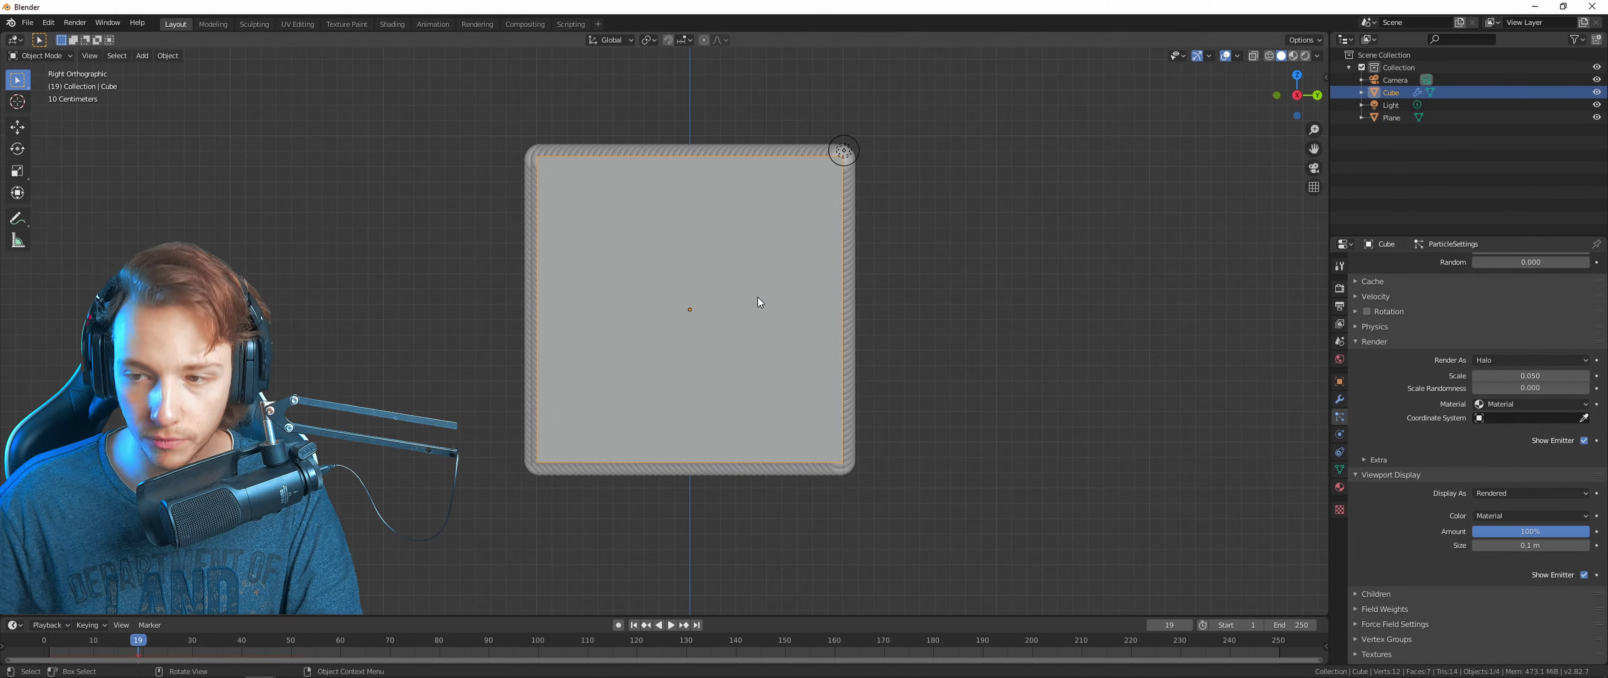
left_click(1339, 381)
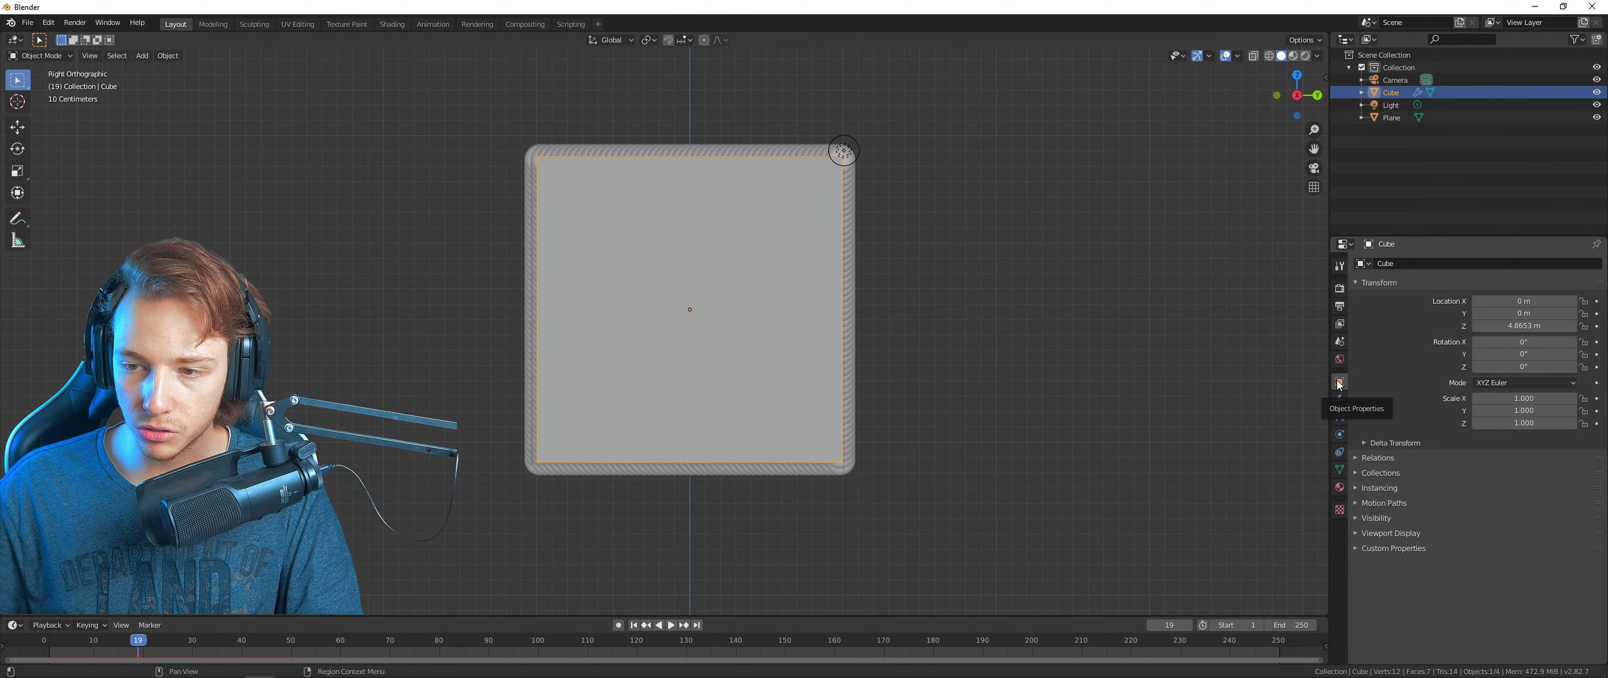
left_click(1392, 534)
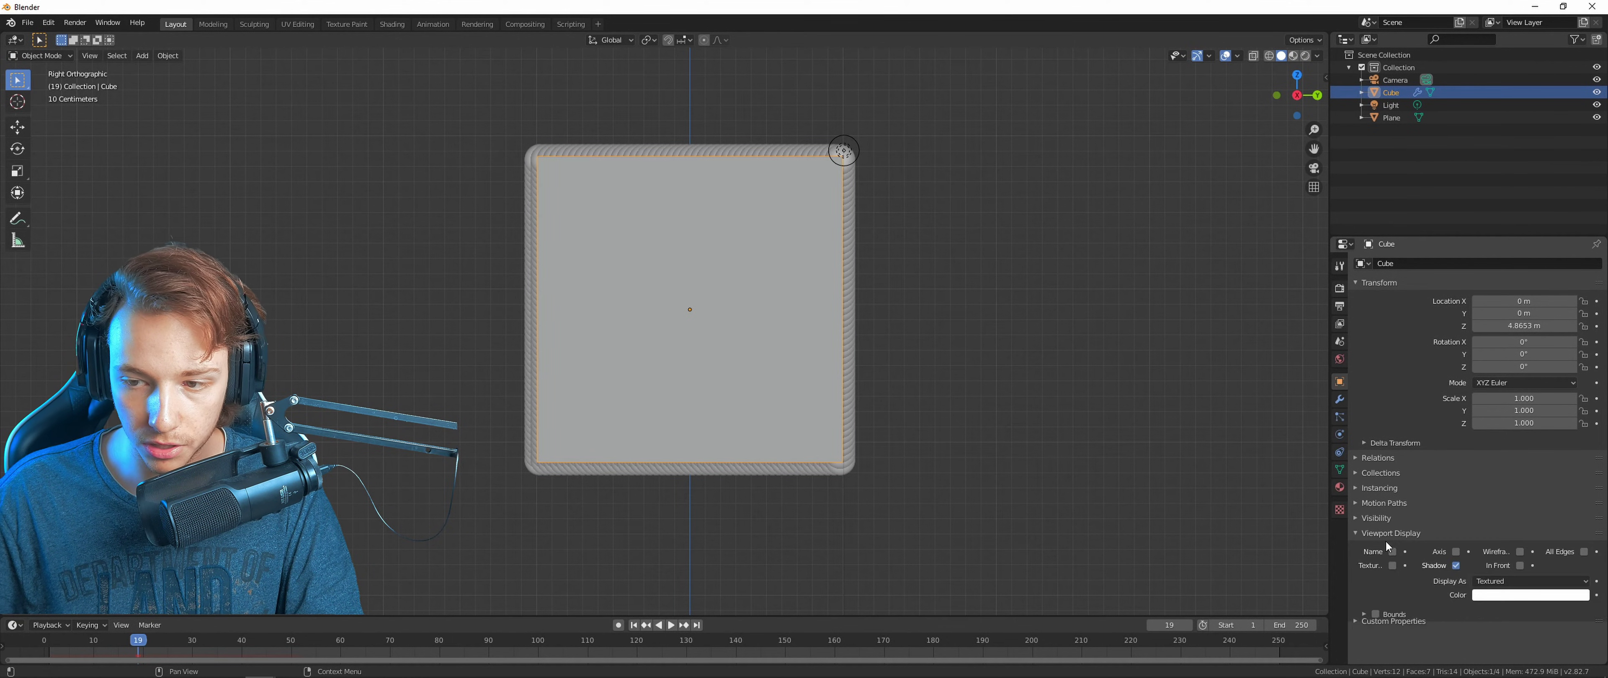
left_click(1499, 581)
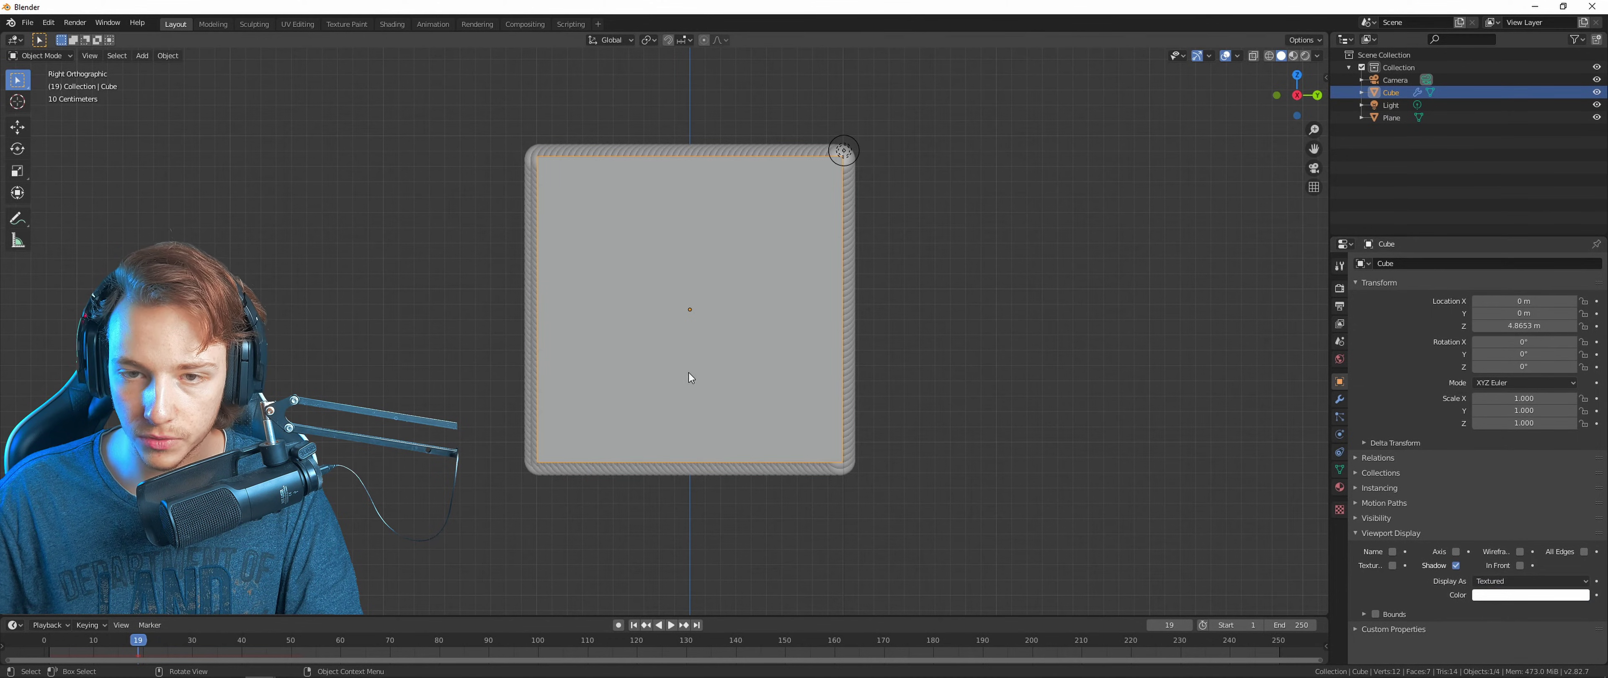
left_click(1499, 581)
left_click(1500, 612)
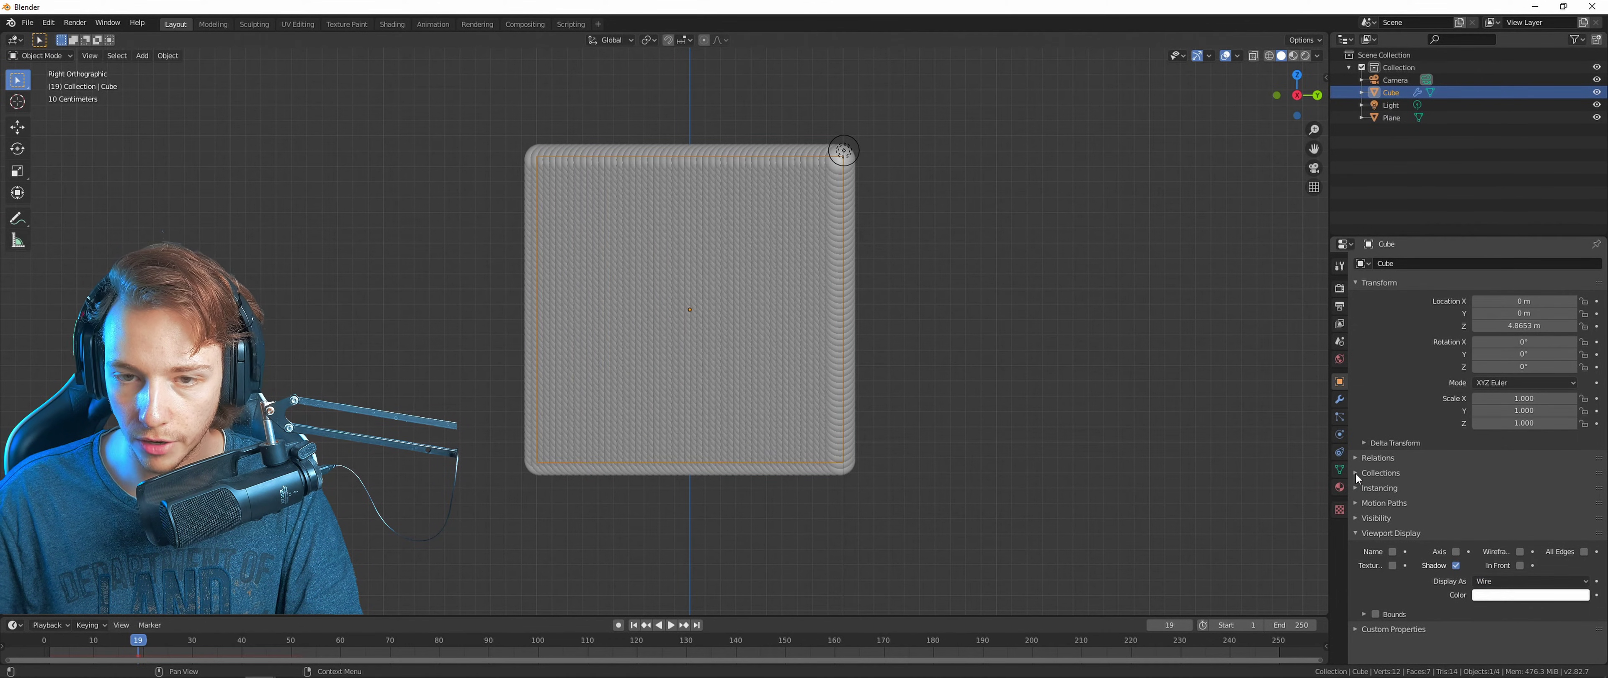
scroll(760, 256, "up", 2)
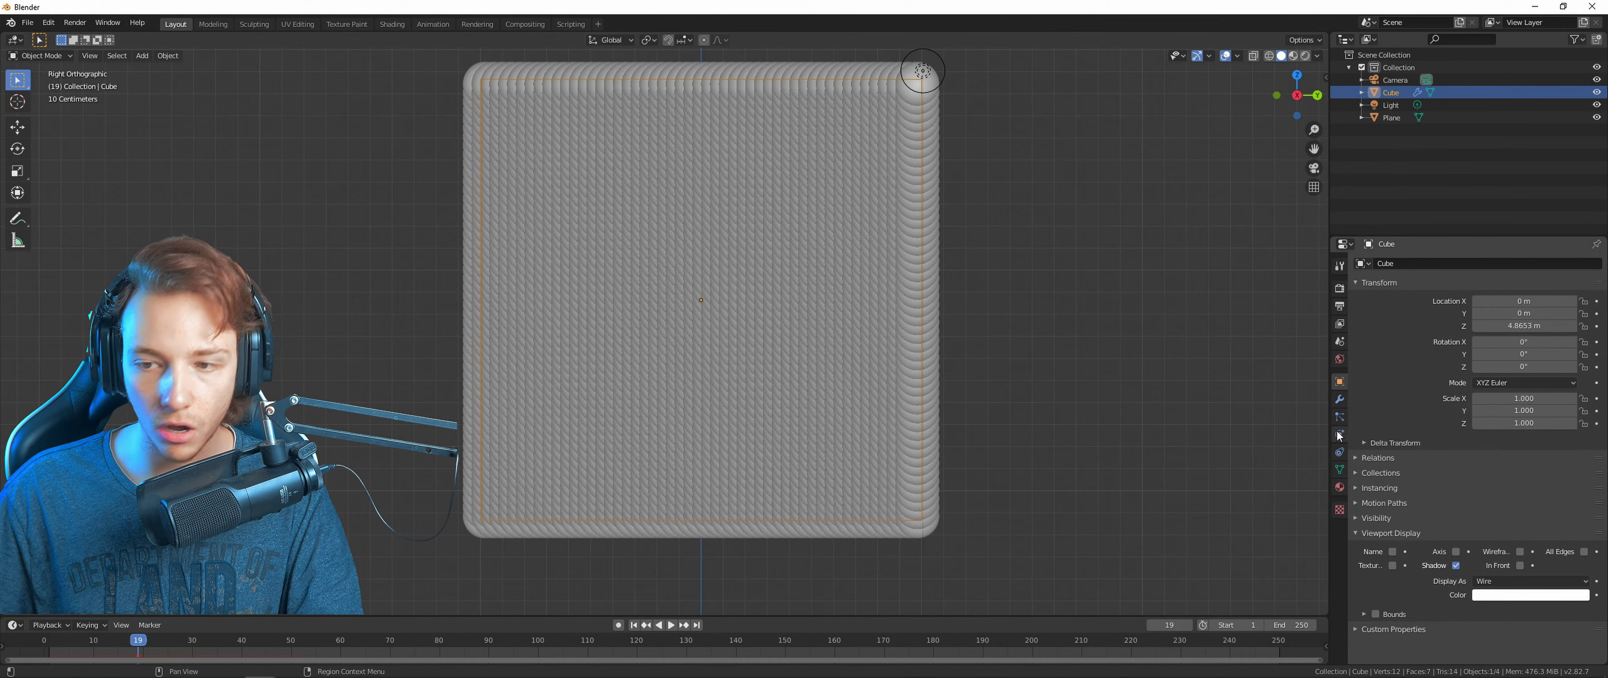
Set the particles to display as Circle in the viewport.
left_click(1339, 417)
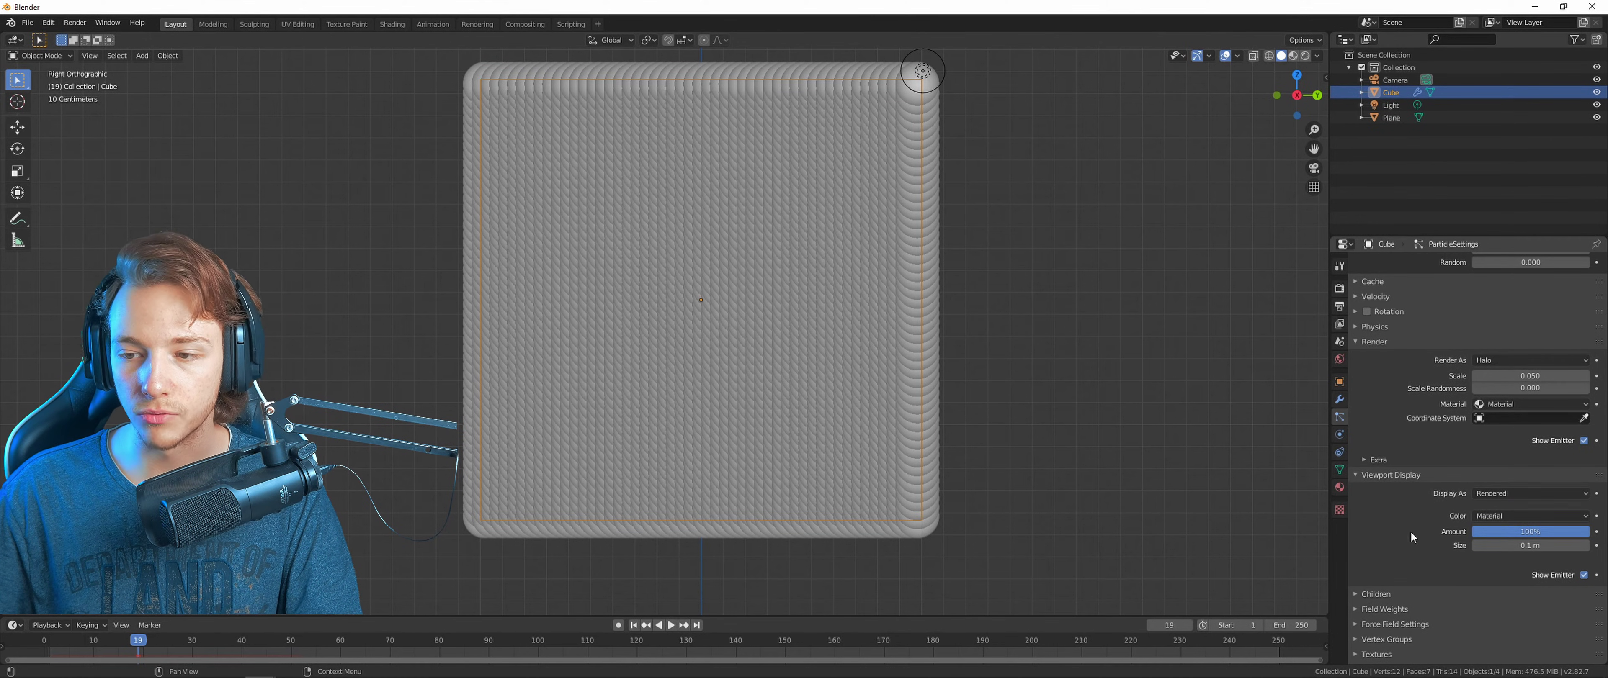
left_click(1499, 494)
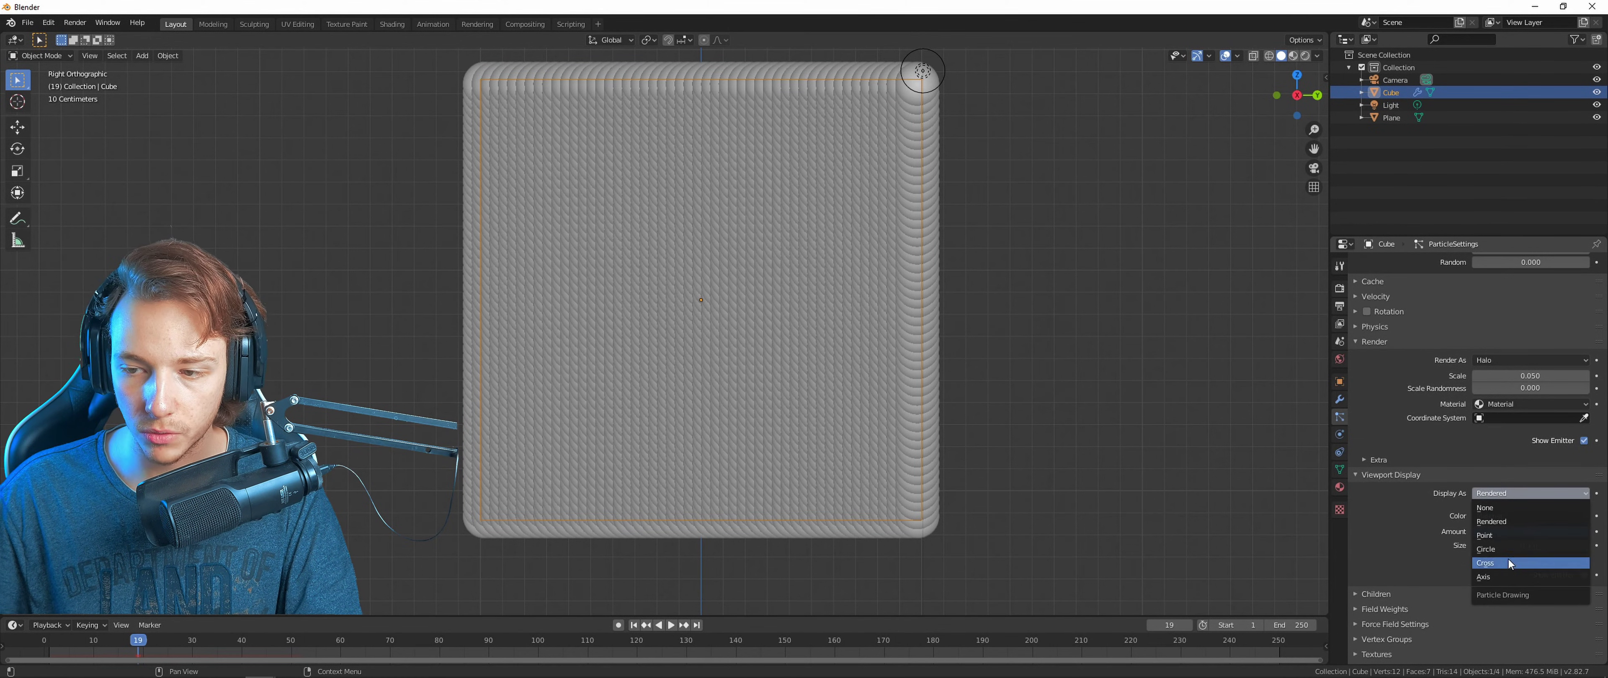
left_click(1496, 548)
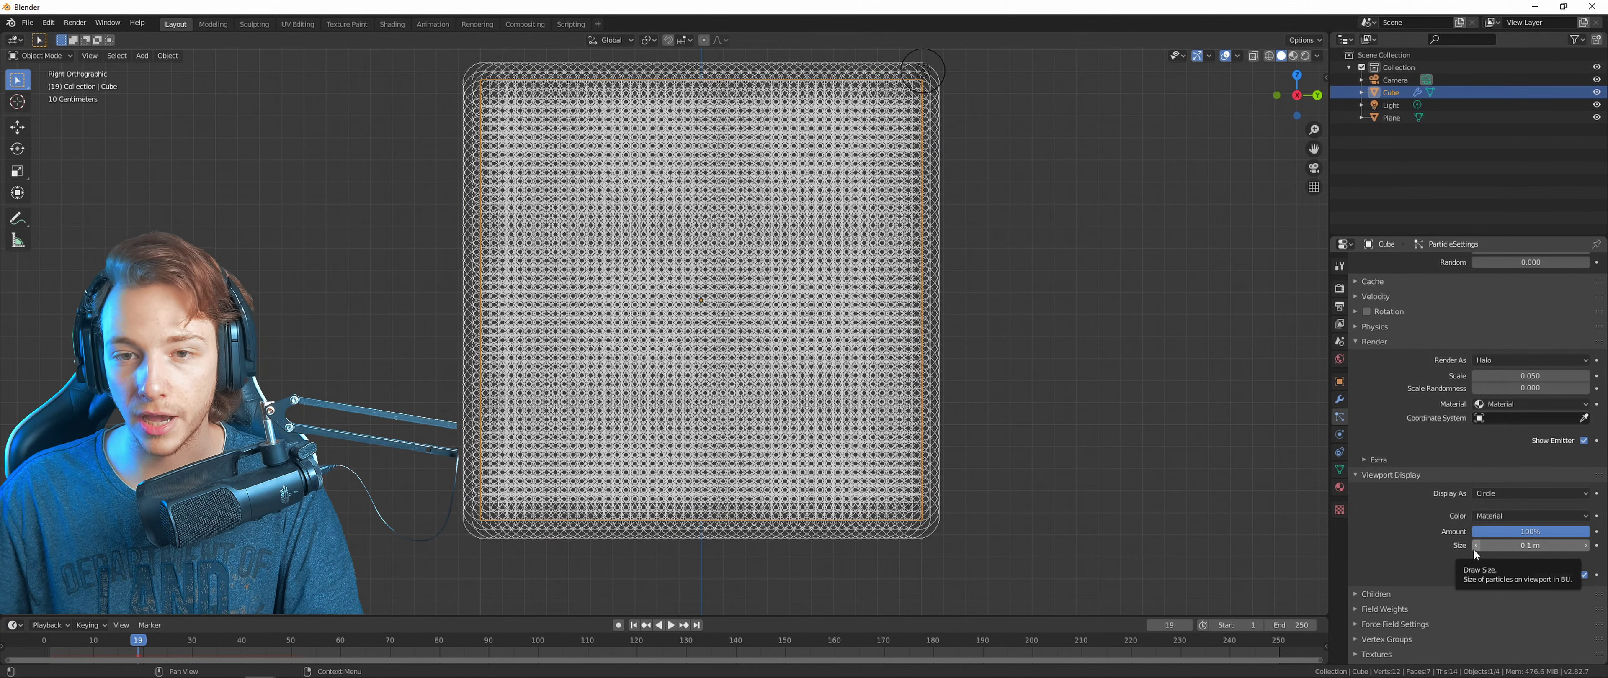
scroll(1124, 437, "up", 1)
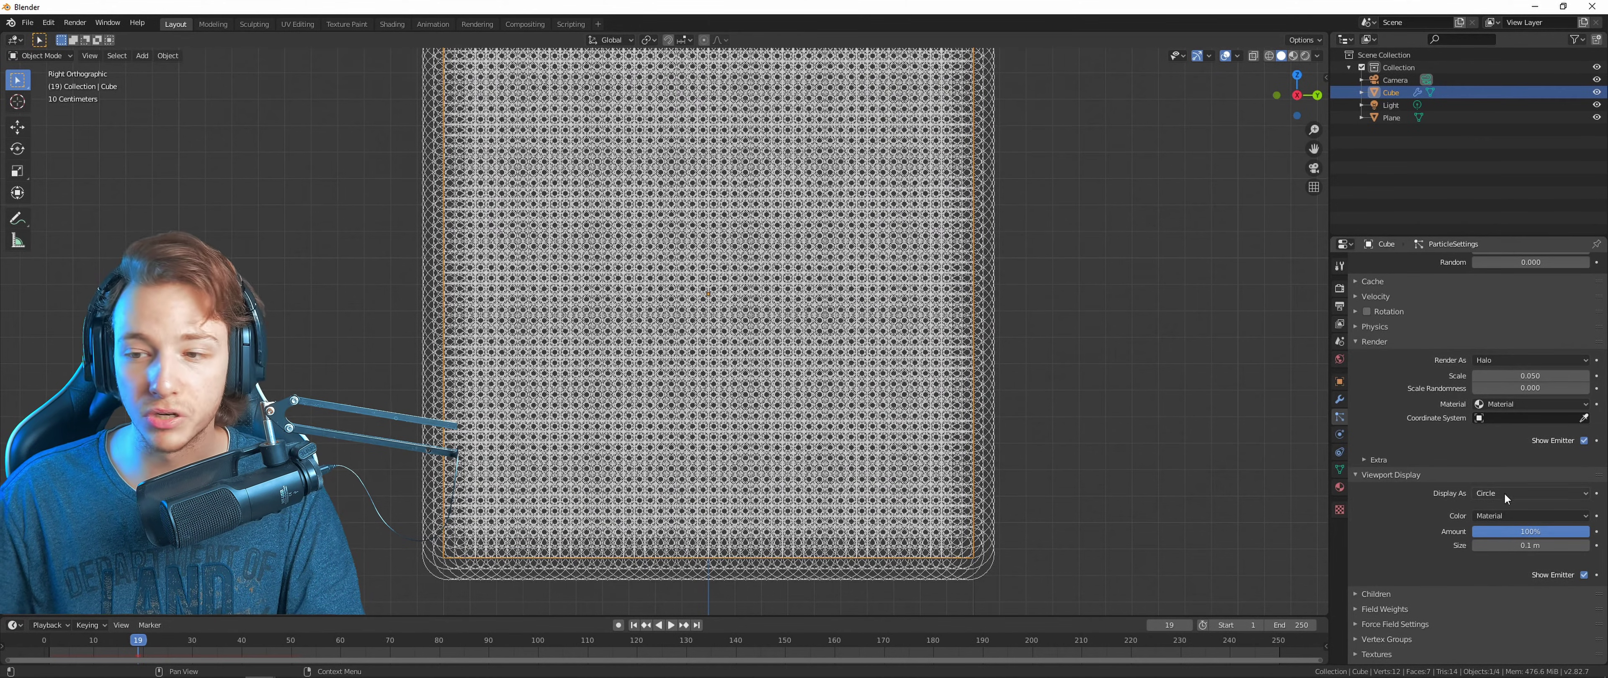
Set the particle viewport size to 0.02 m and the render scale to 0.02.
left_click(1477, 545)
left_click(1477, 545)
left_click(1477, 546)
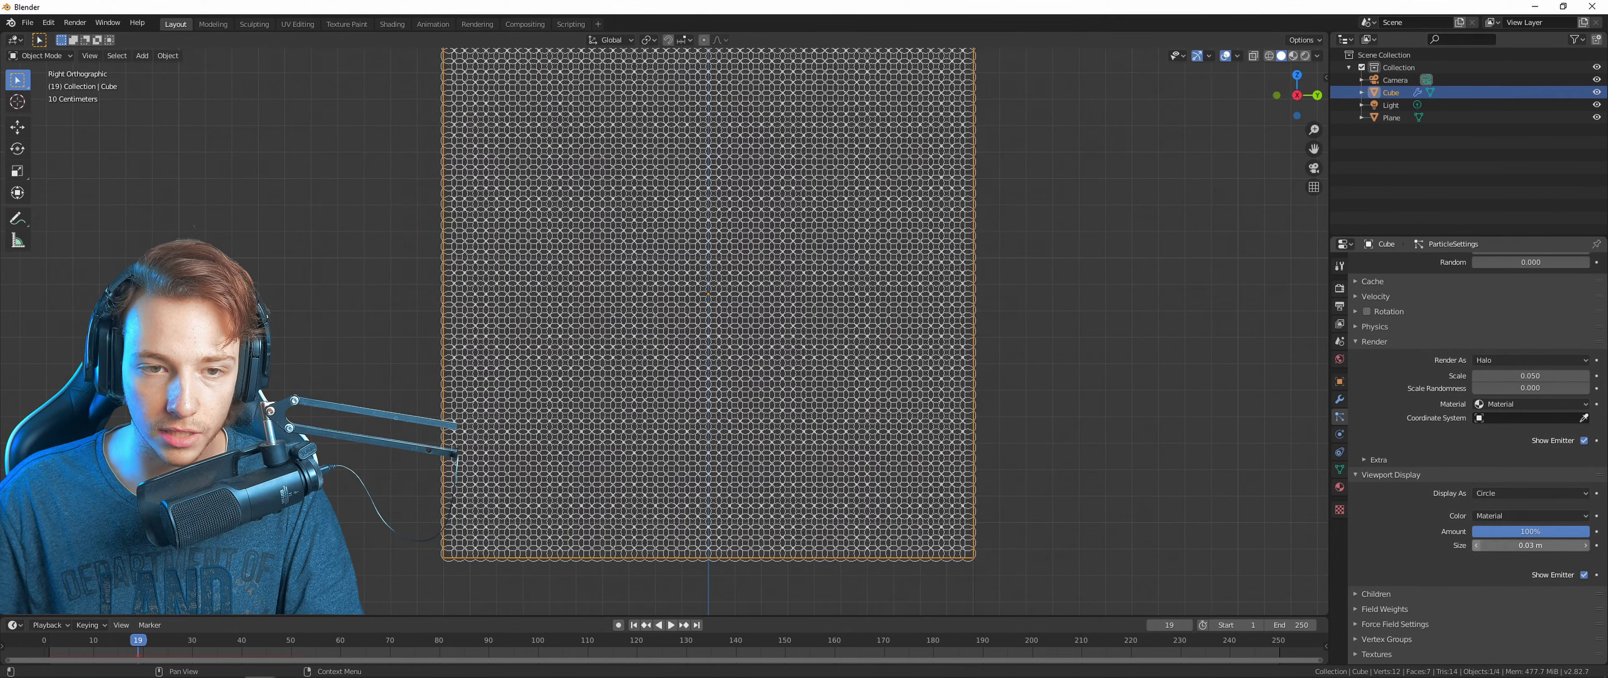
left_click(1477, 545)
scroll(596, 236, "up", 15)
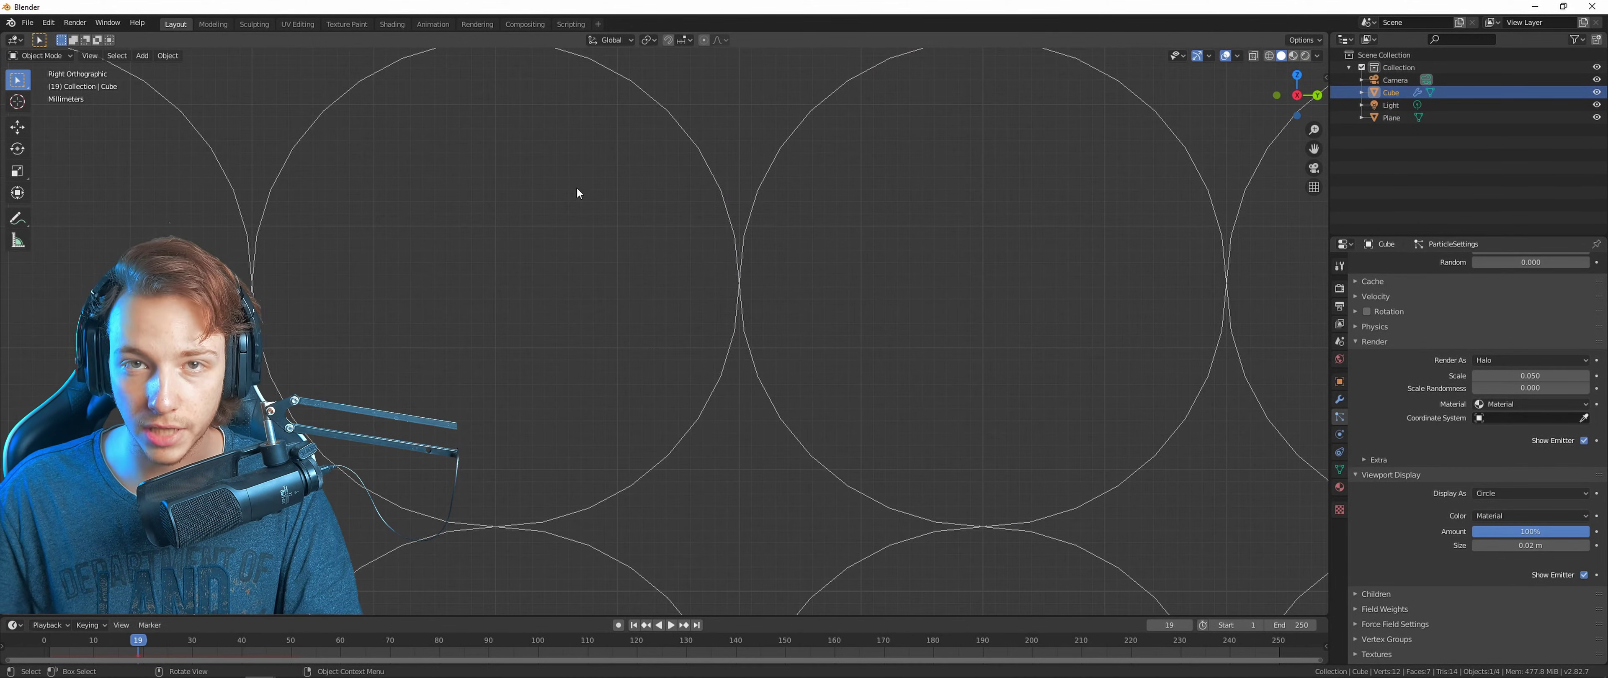
scroll(1509, 528, "down", 1)
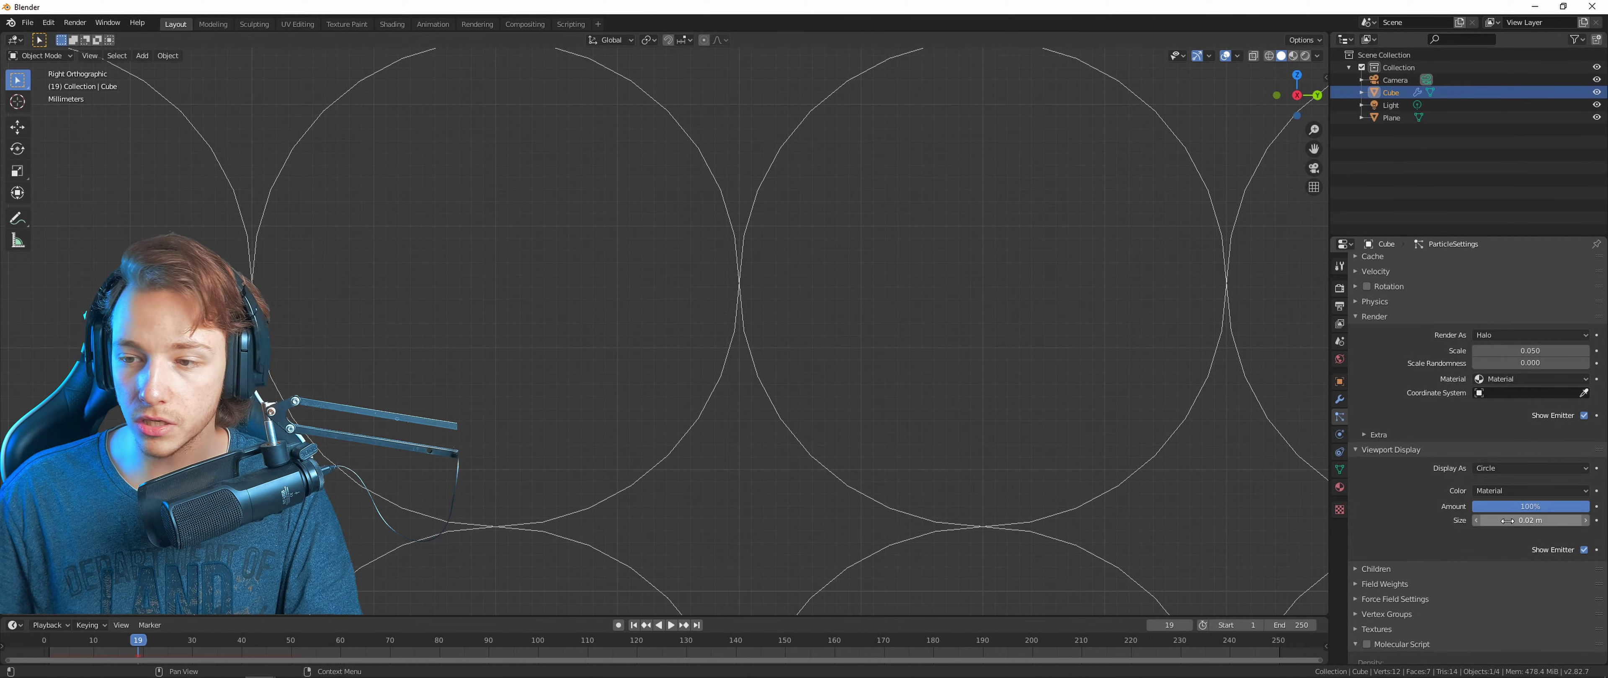
left_click(1513, 521)
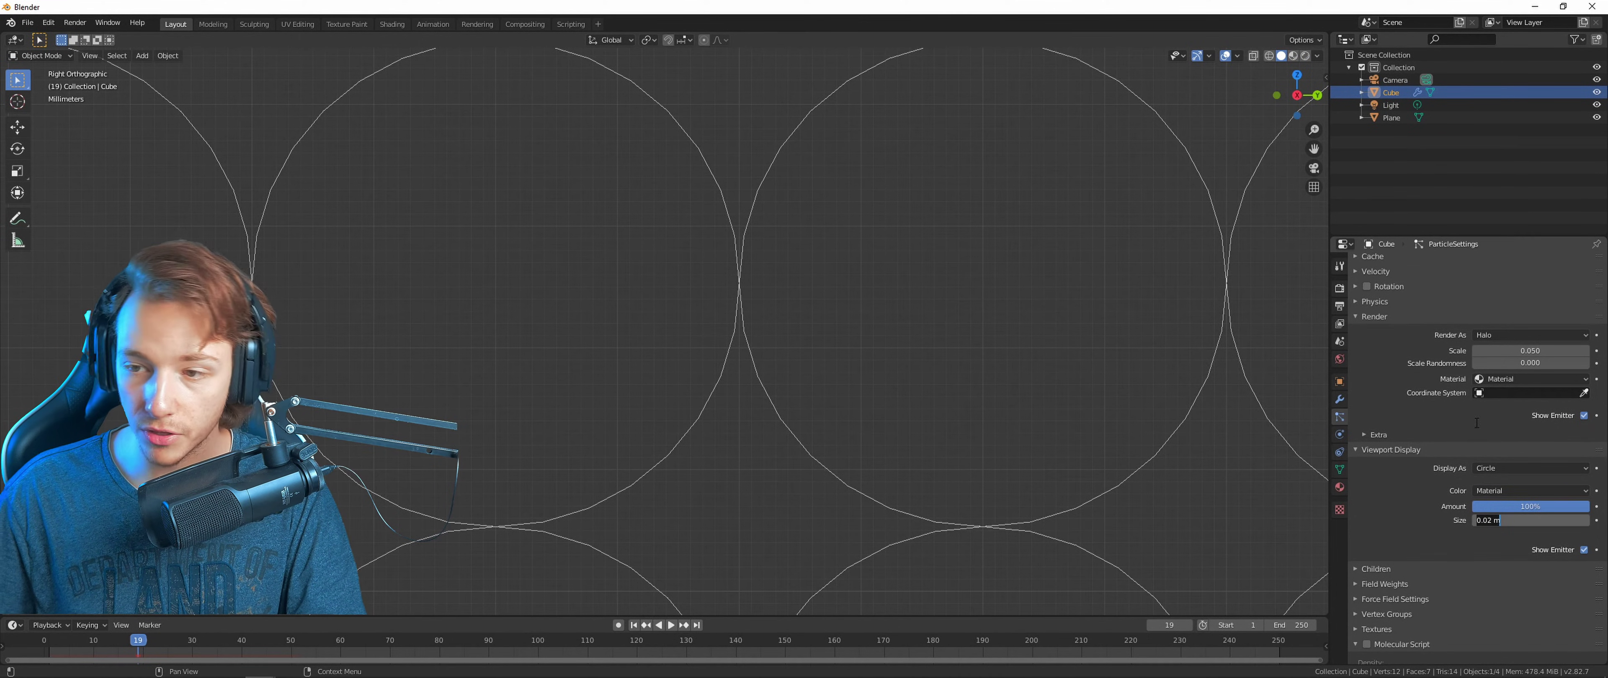
left_click(1504, 353)
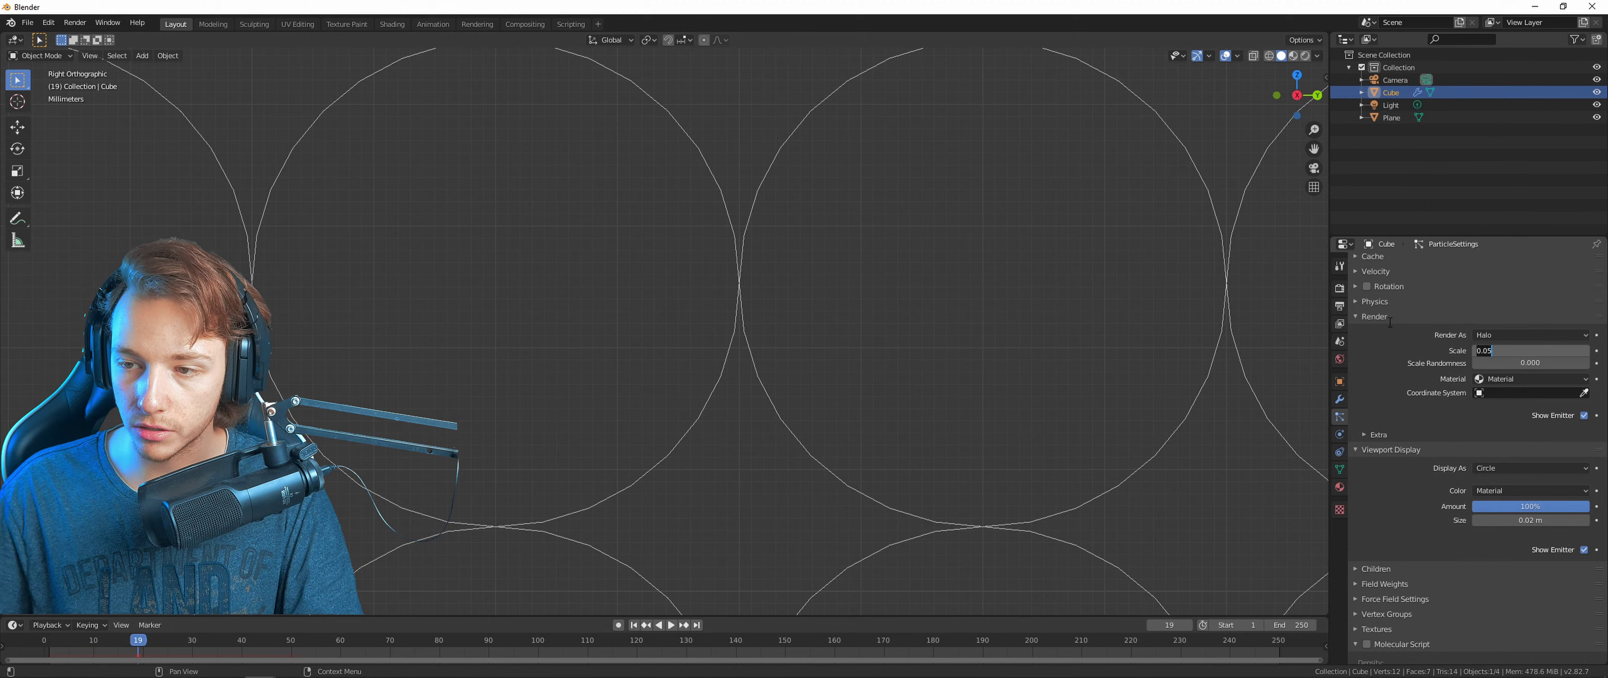
type("0.02 m")
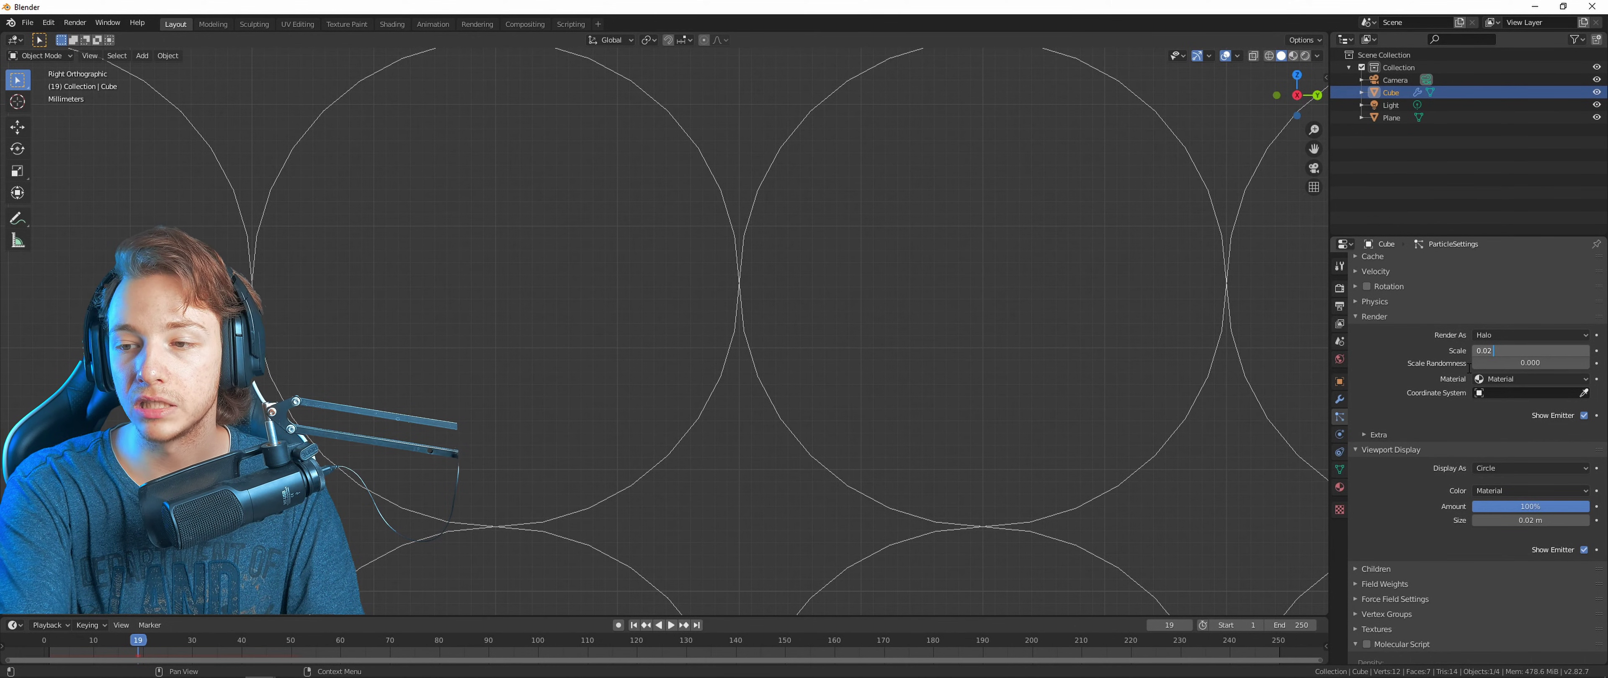
key("Return")
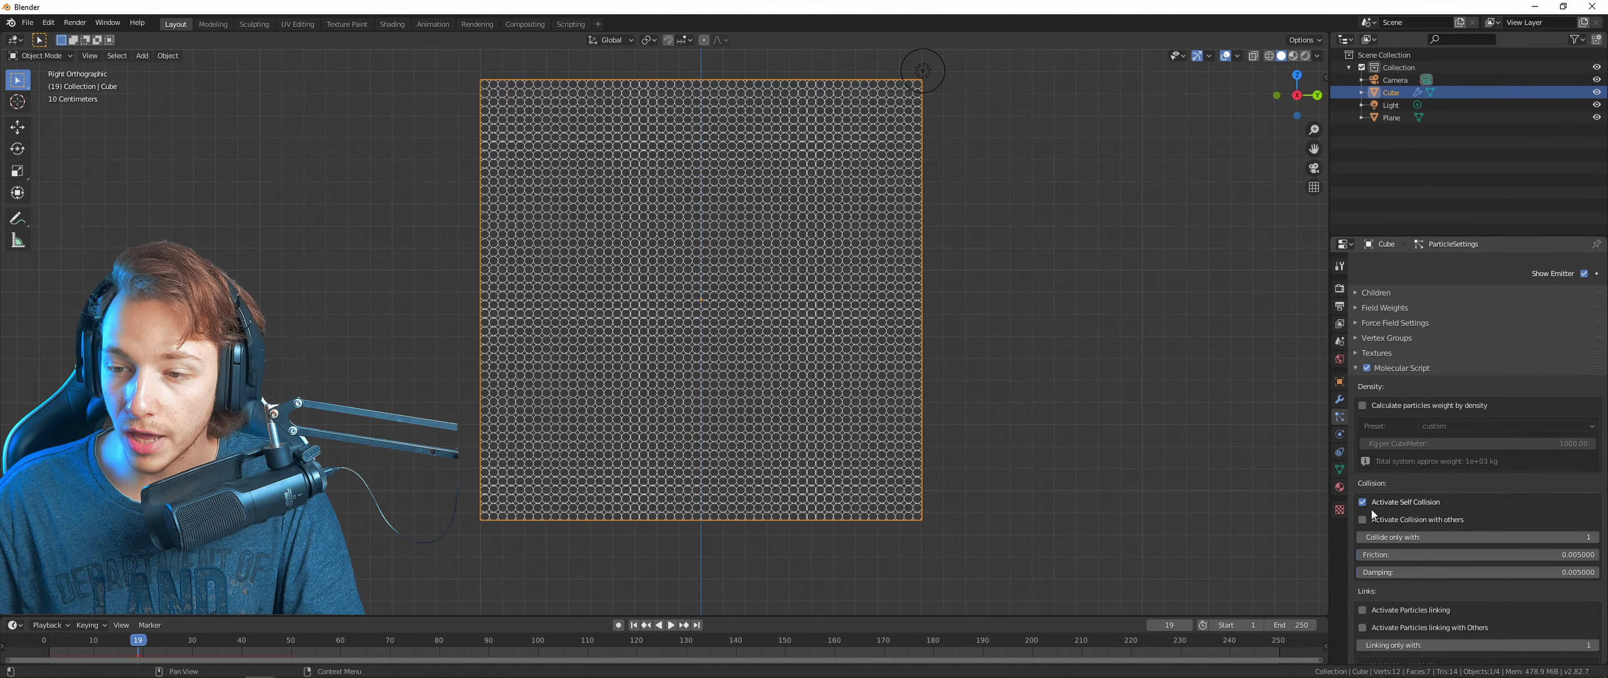
Enable Activate Particles linking in the Molecular Script panel.
scroll(1371, 509, "down", 7)
left_click(1363, 434)
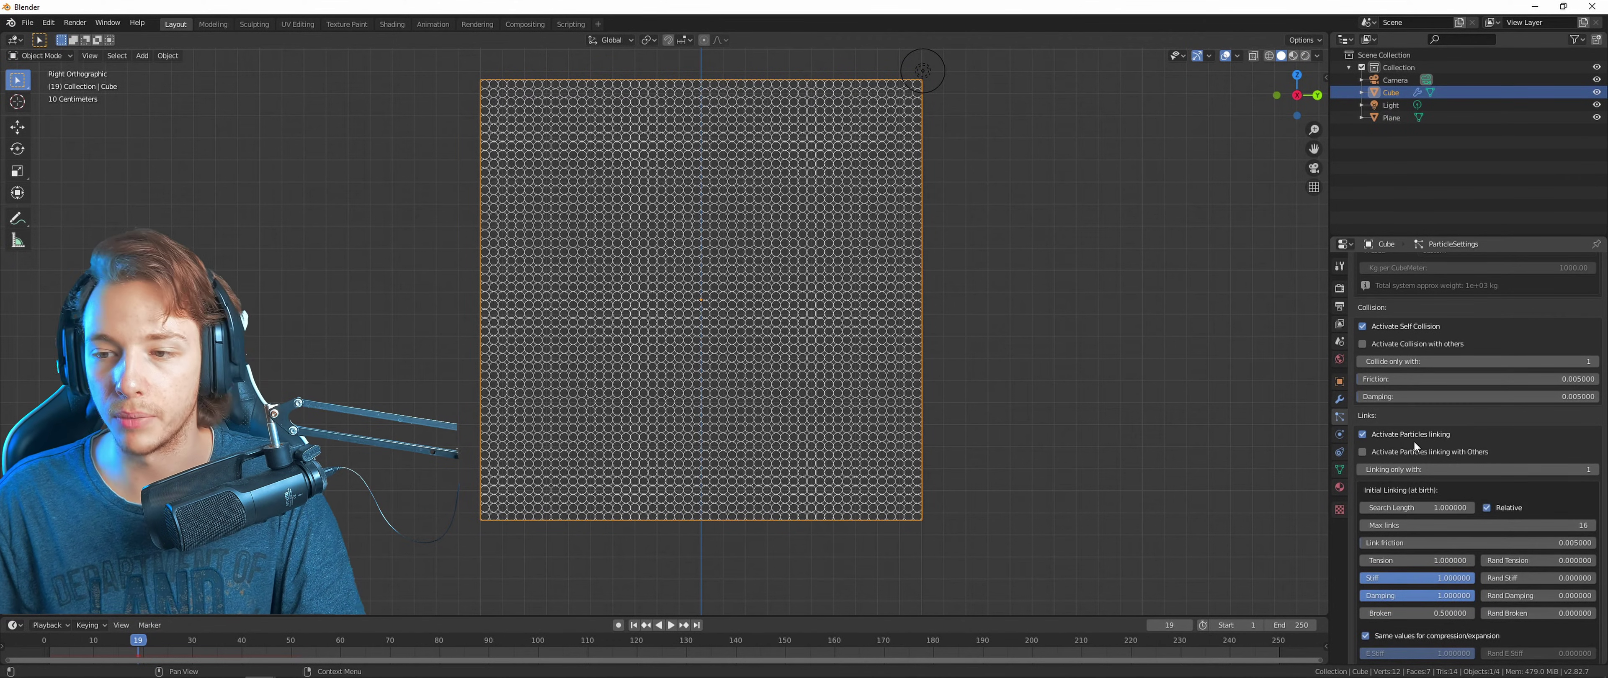
scroll(1414, 441, "down", 7)
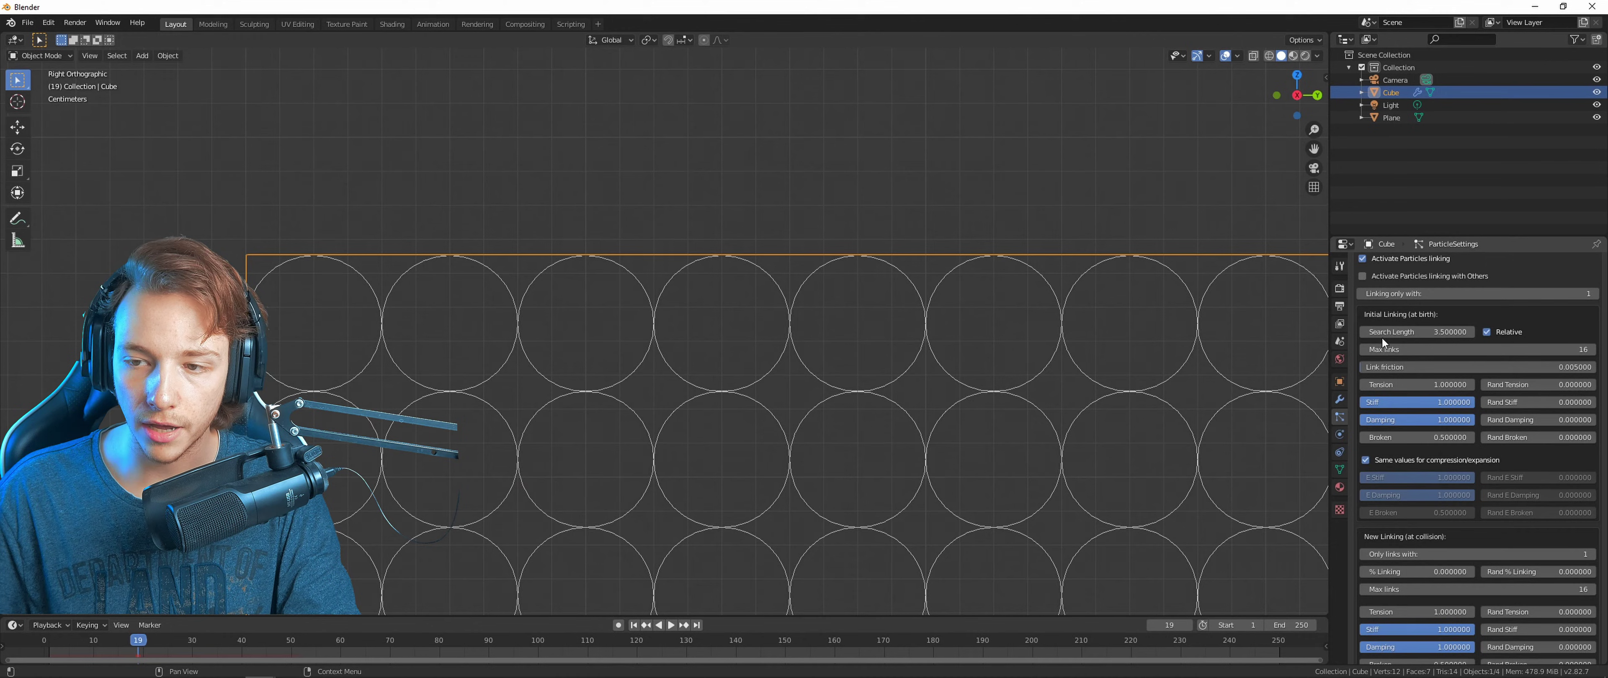
scroll(807, 301, "up", 5)
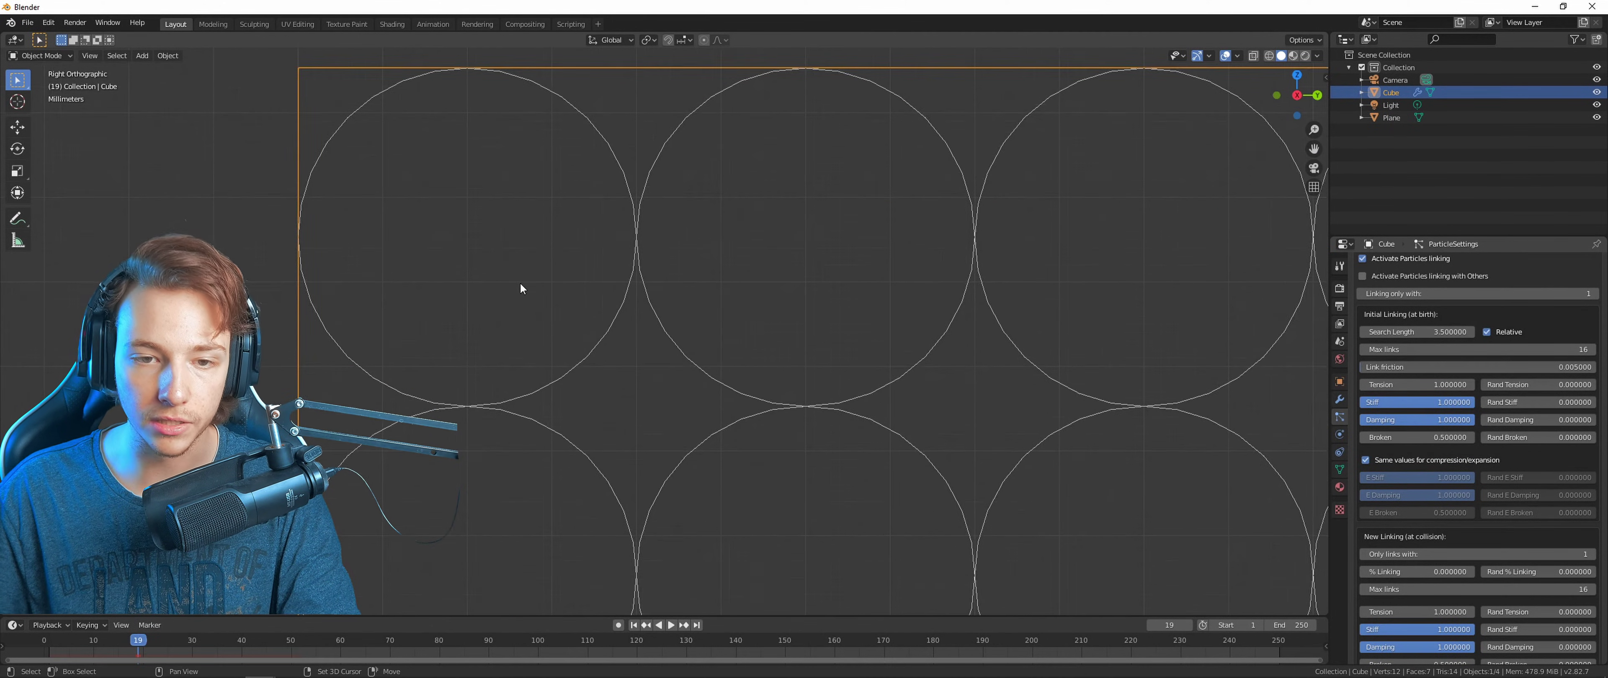
middle_click_drag(523, 287, 540, 347, "shift")
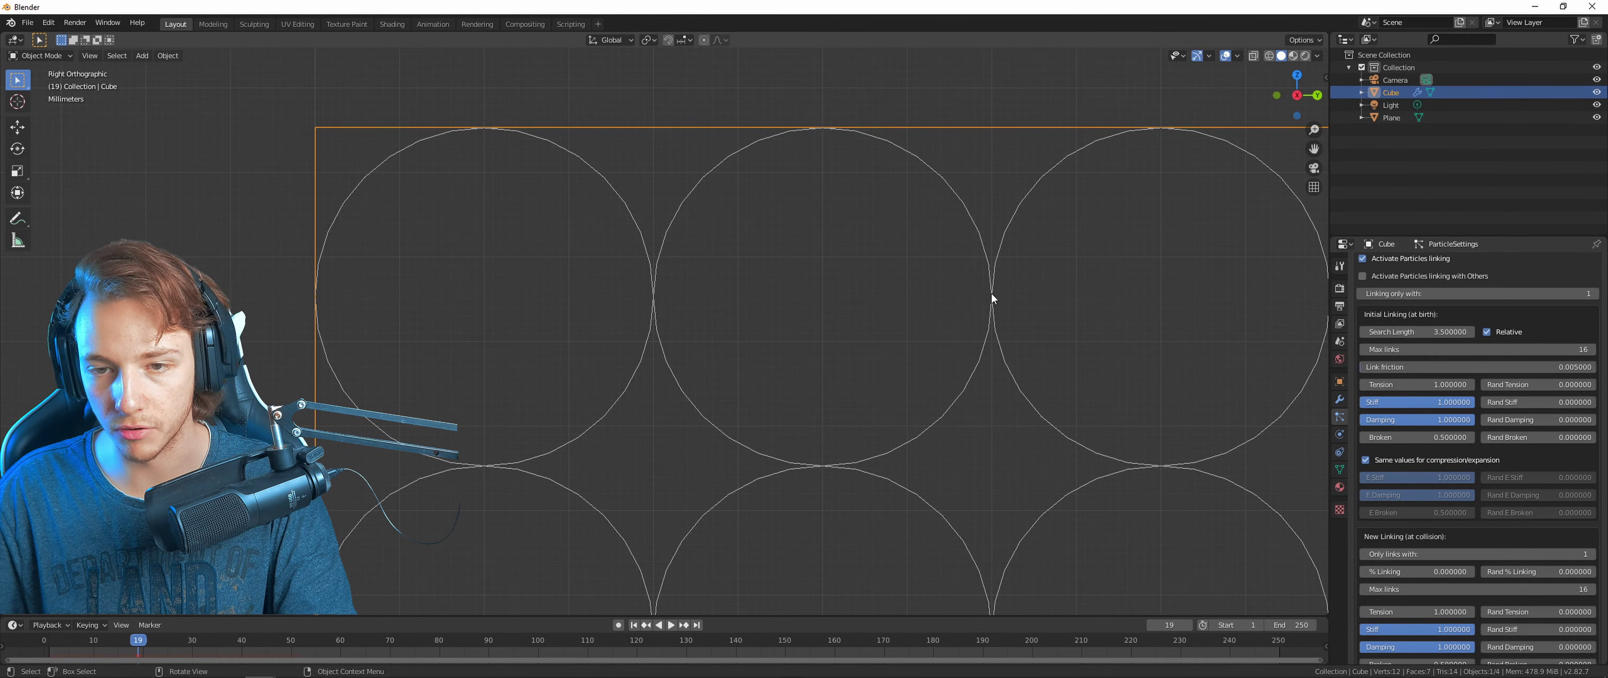
scroll(1085, 190, "down", 10)
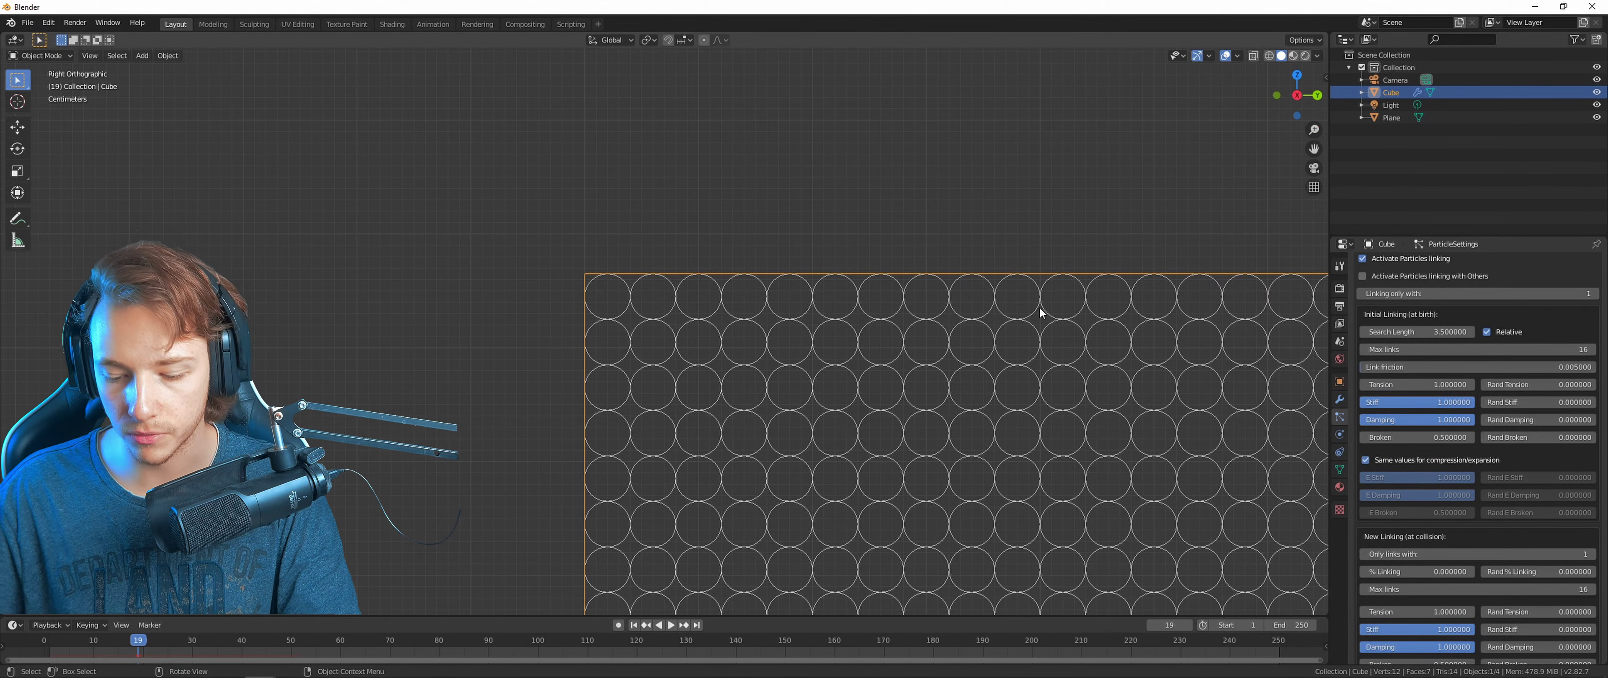
scroll(1449, 393, "down", 1)
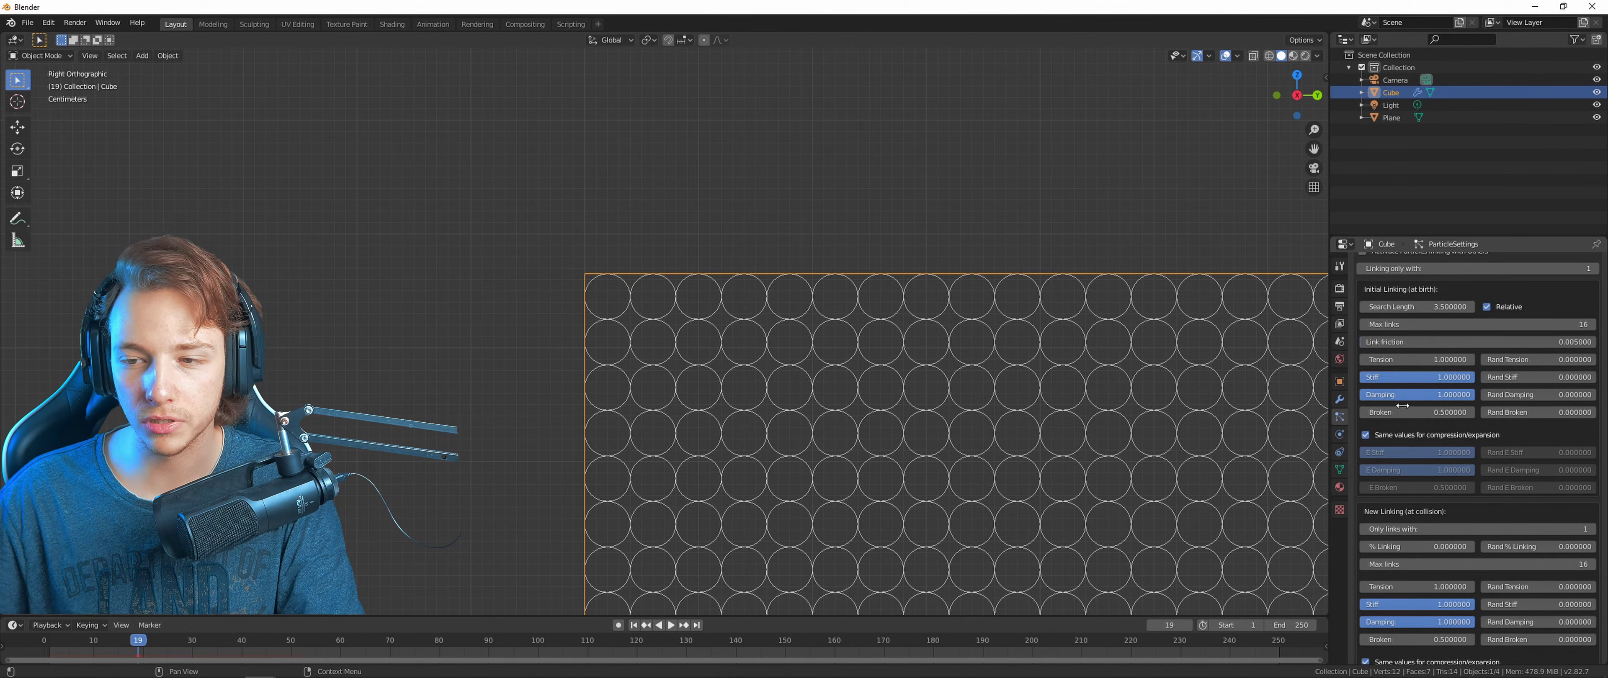
scroll(1403, 406, "down", 1)
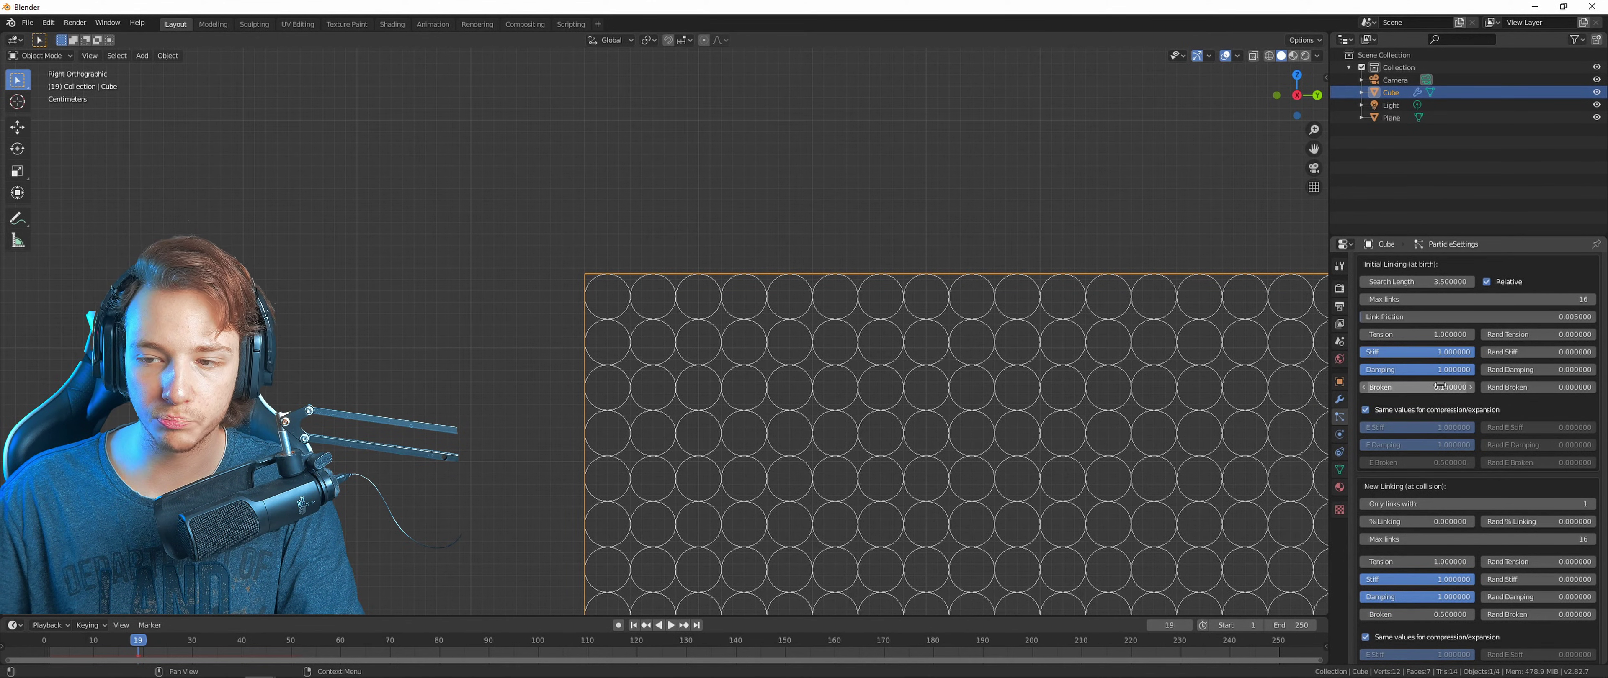
Set initial link Broken to 0.17, new-link percentage to 49.44, and new-link Broken to 0.14.
left_click_drag(1417, 387, 1462, 400)
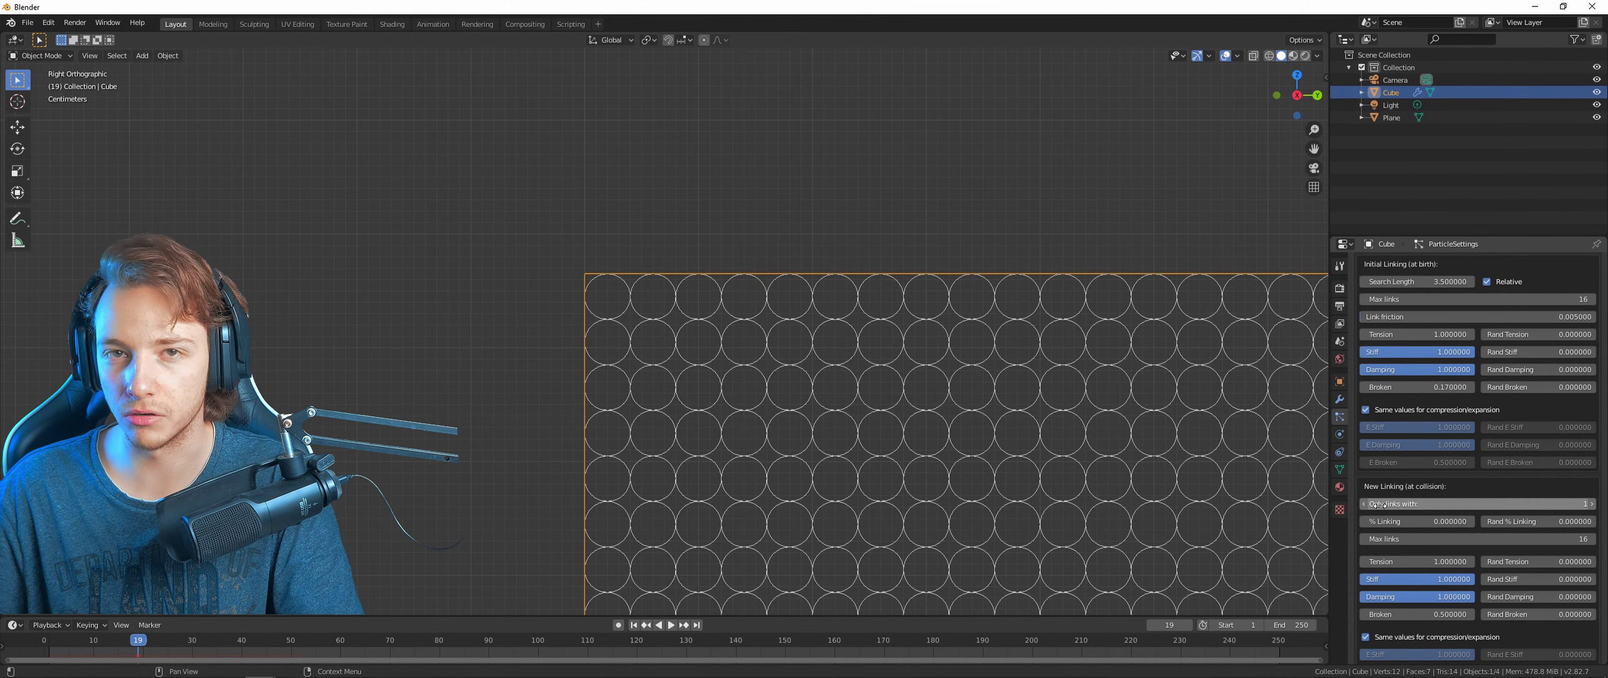
scroll(1426, 551, "down", 3)
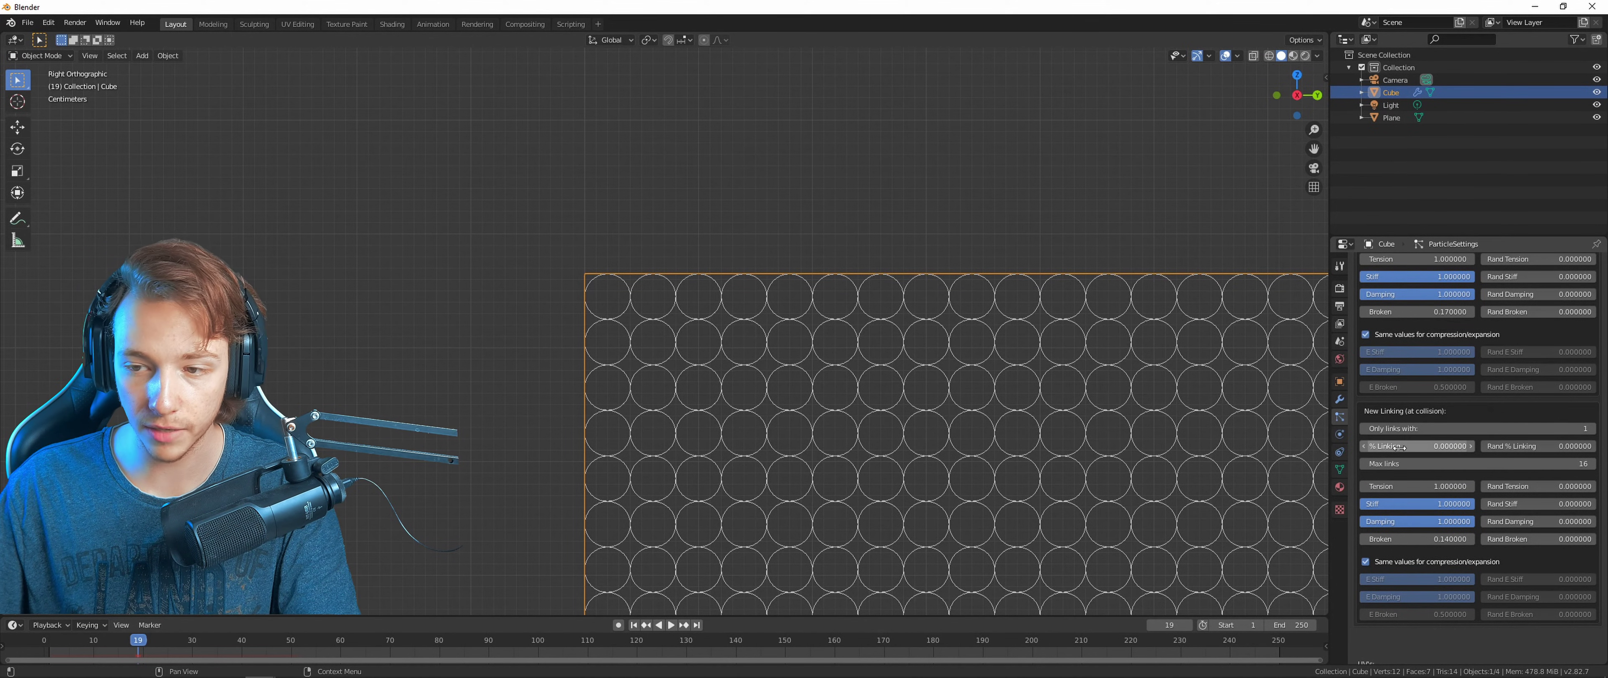
left_click_drag(1399, 447, 1461, 448)
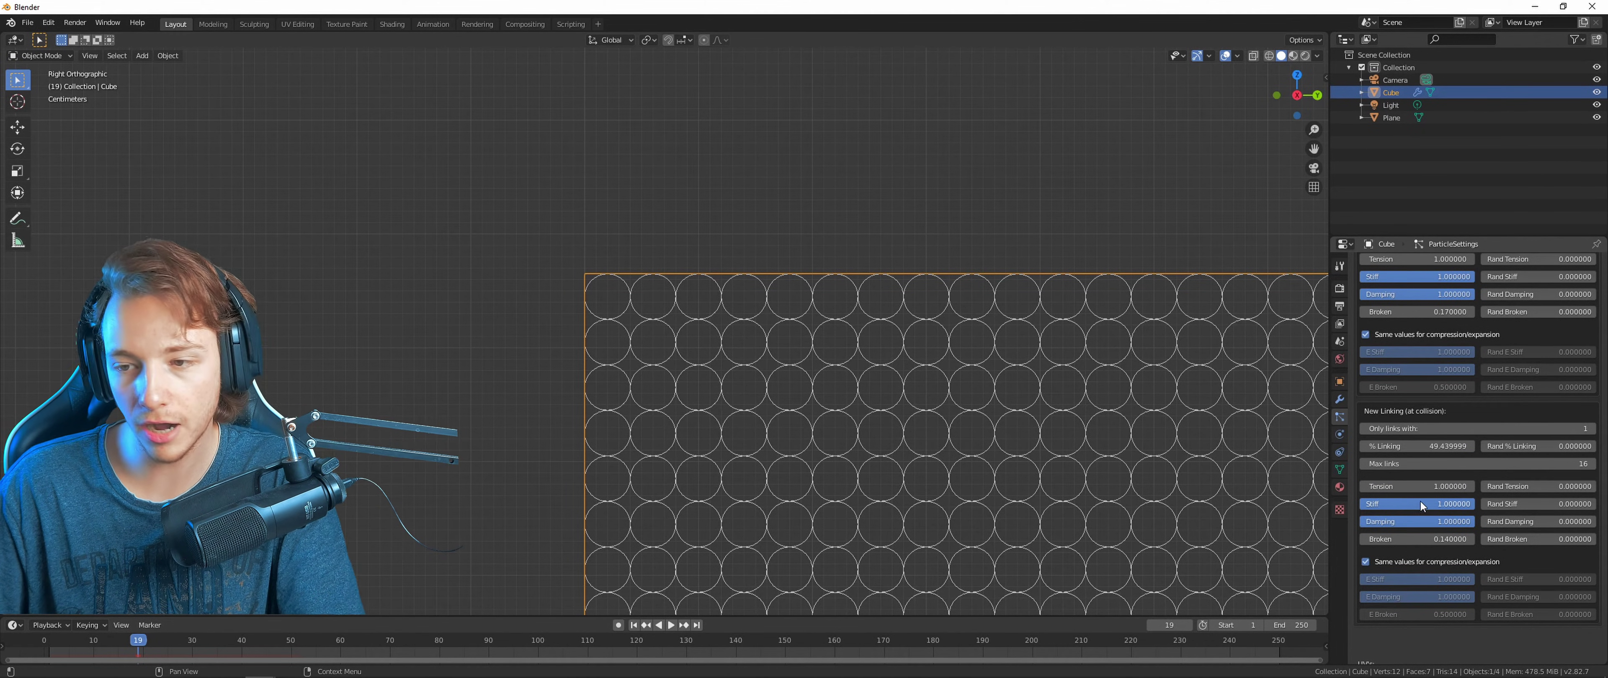
left_click_drag(1412, 539, 1444, 541)
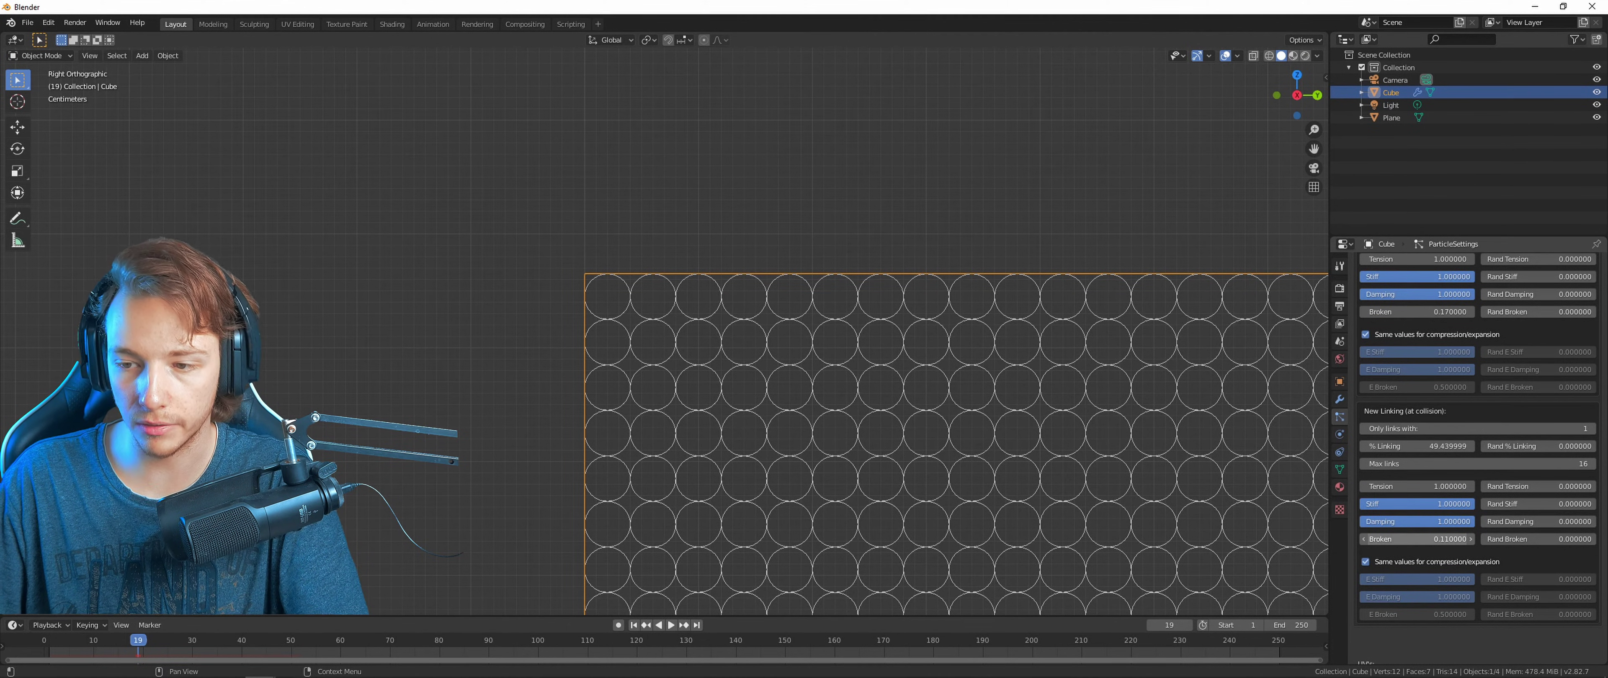
scroll(1431, 556, "down", 2)
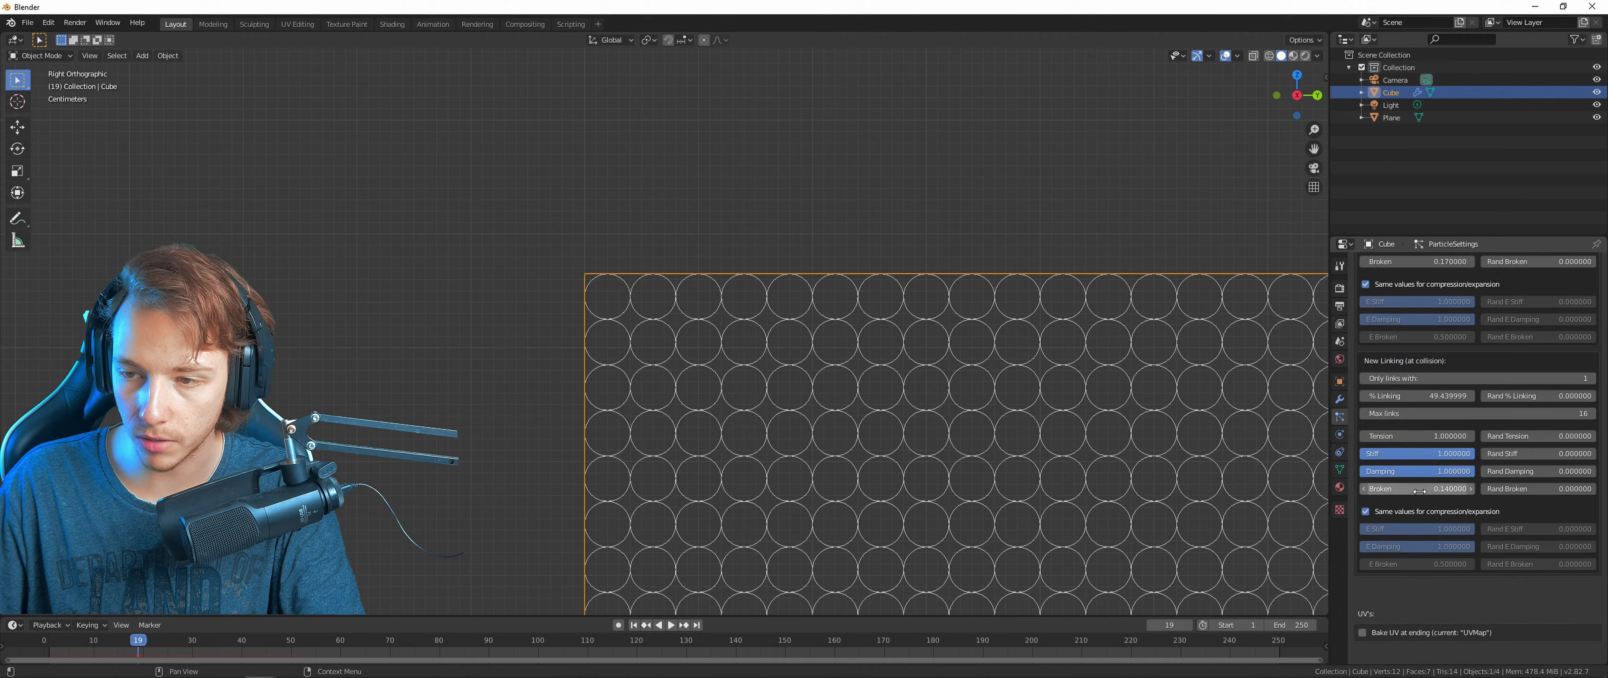
scroll(1424, 512, "down", 9)
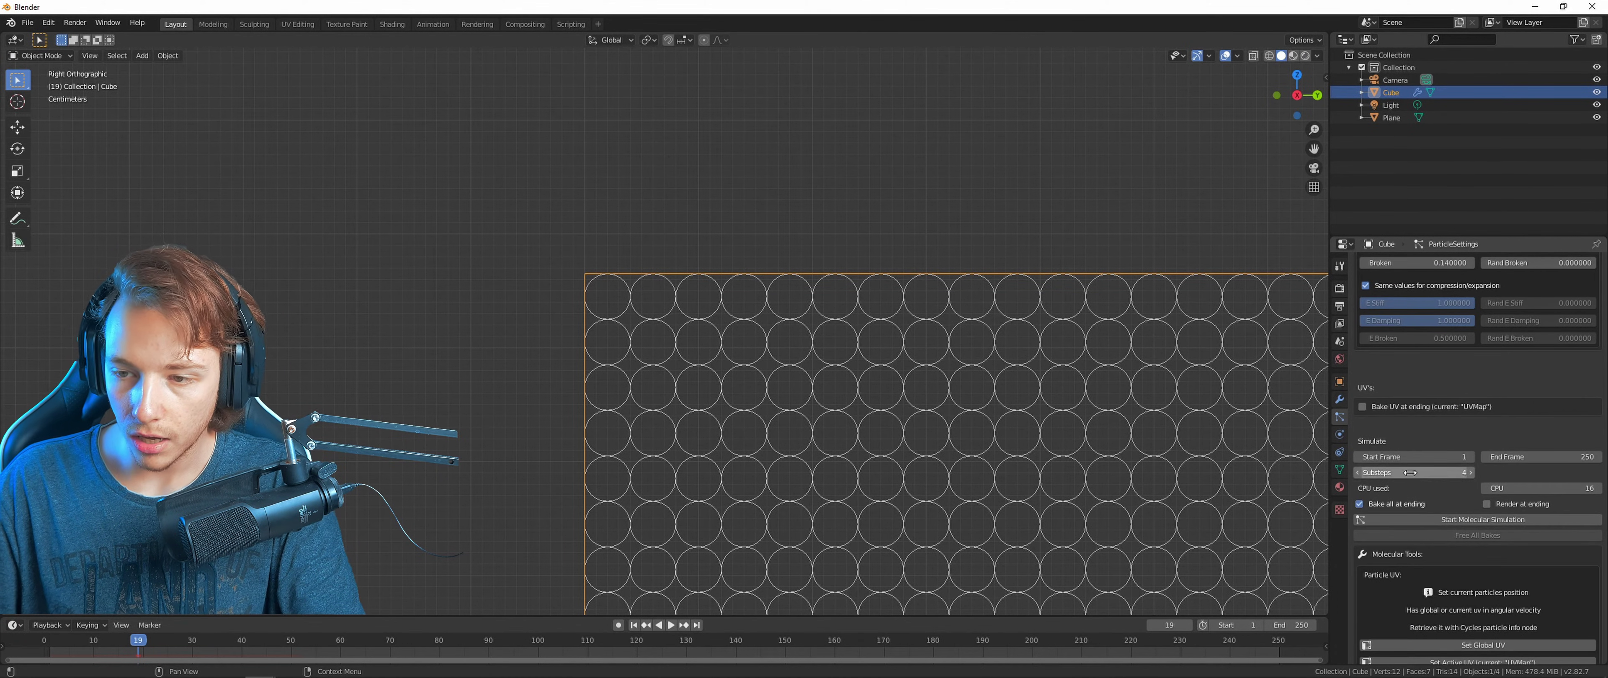
Commit 24 substeps for the molecular simulation.
key("Return")
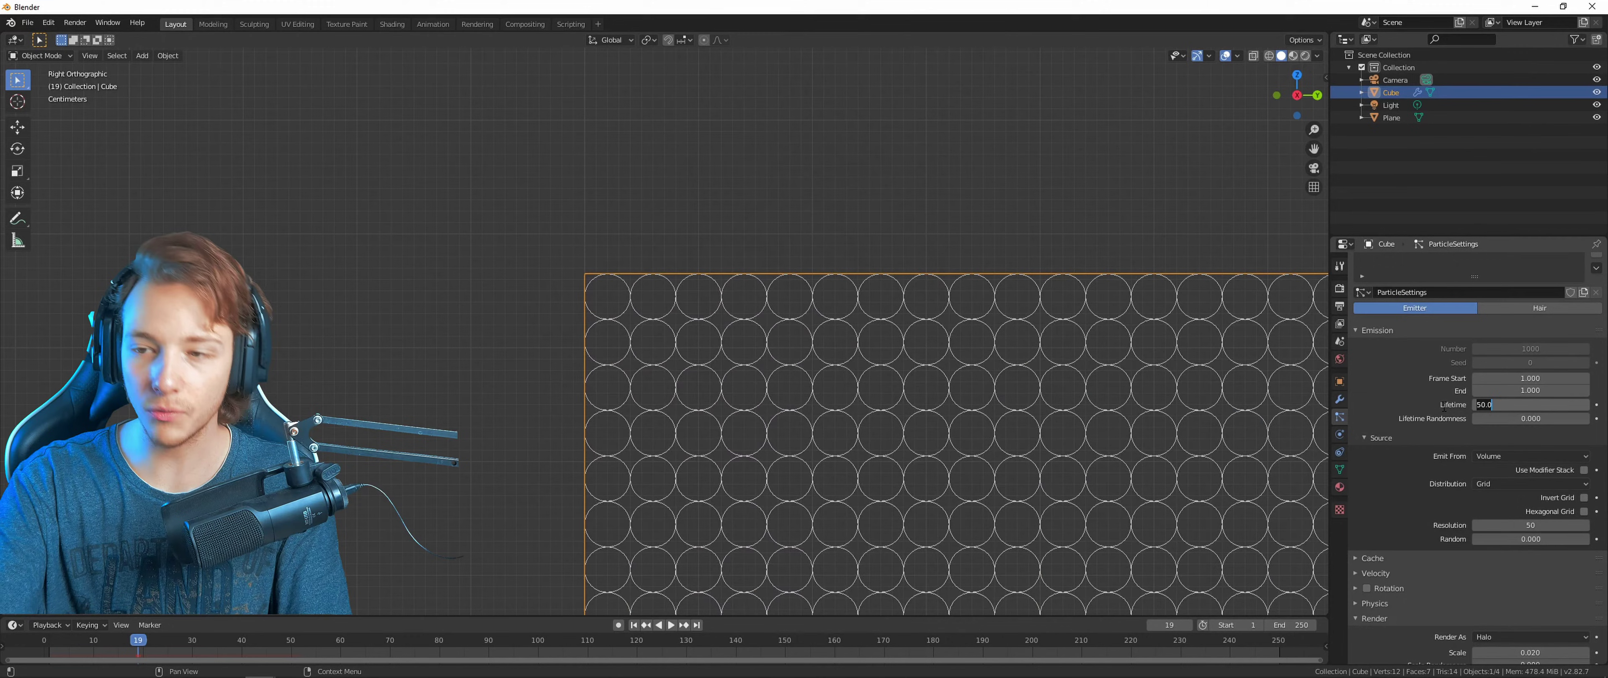
Set particle Lifetime to 250 and colour the viewport particles by Velocity.
type("250")
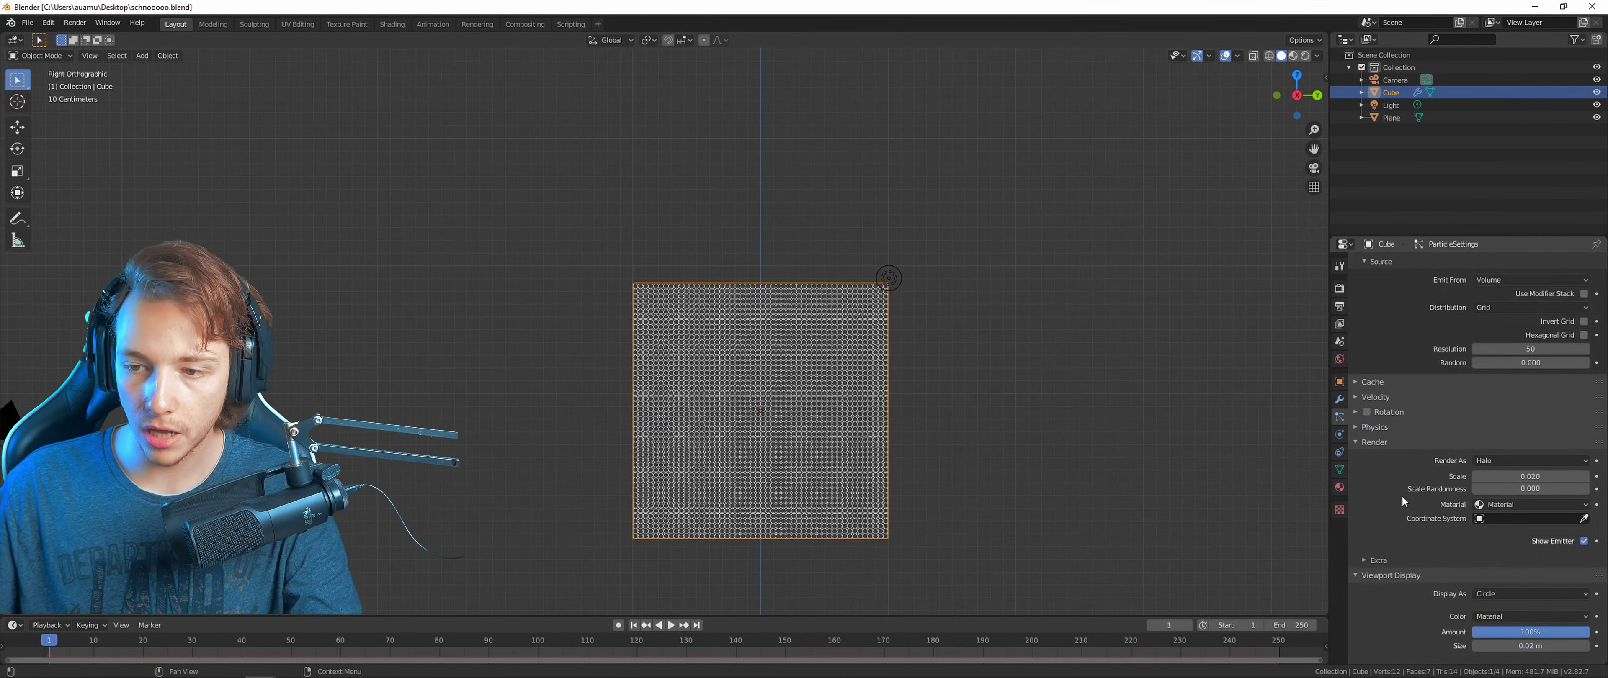
scroll(1404, 490, "down", 10)
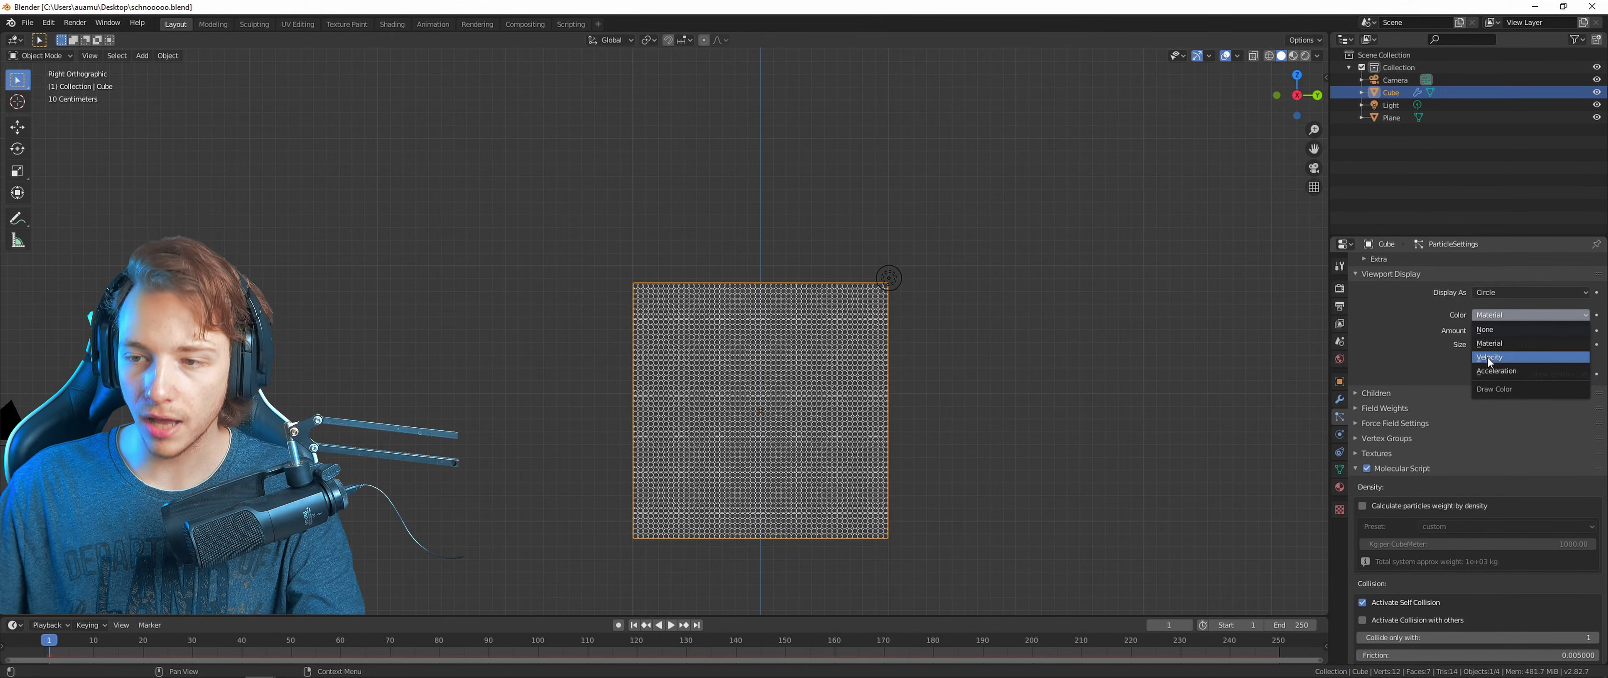
left_click(1485, 357)
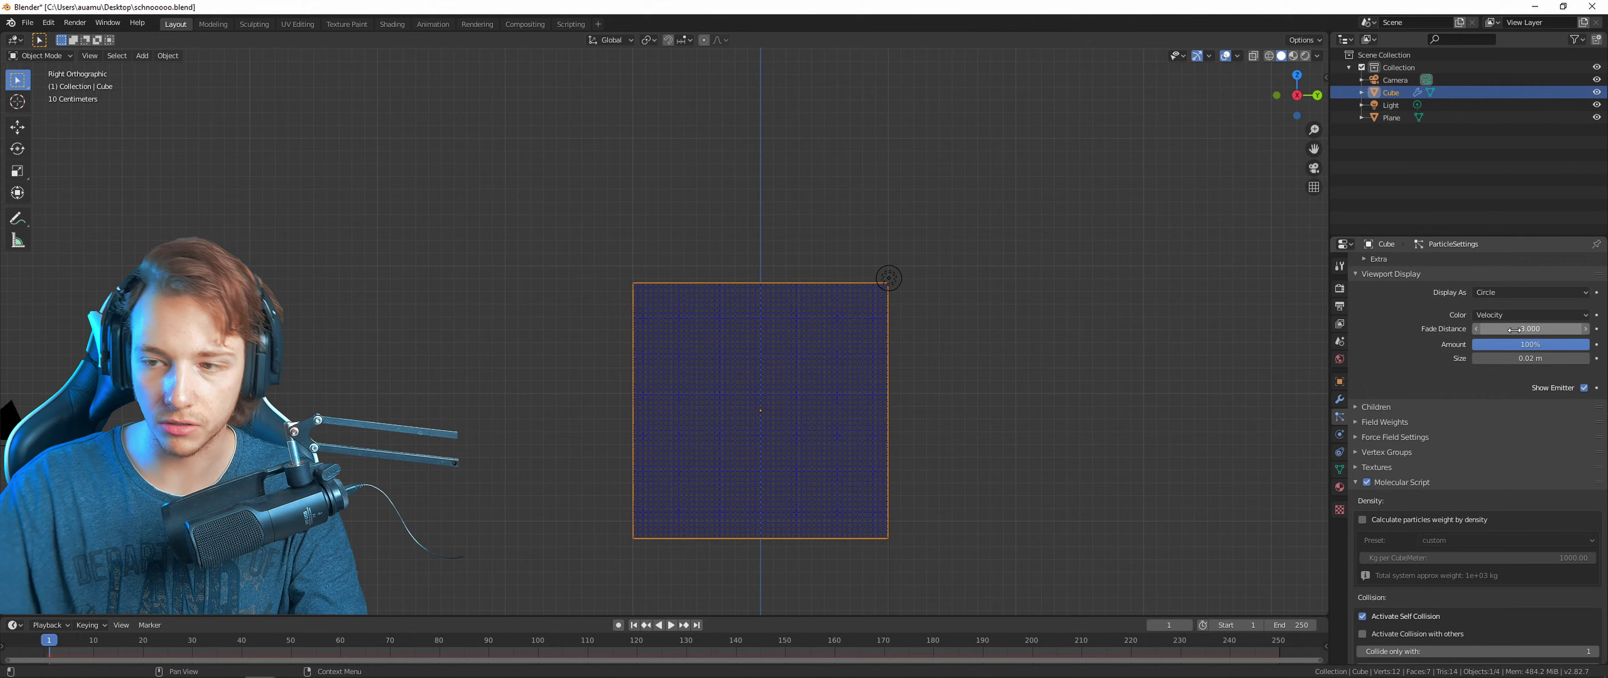
middle_click_drag(759, 393, 720, 295, "shift")
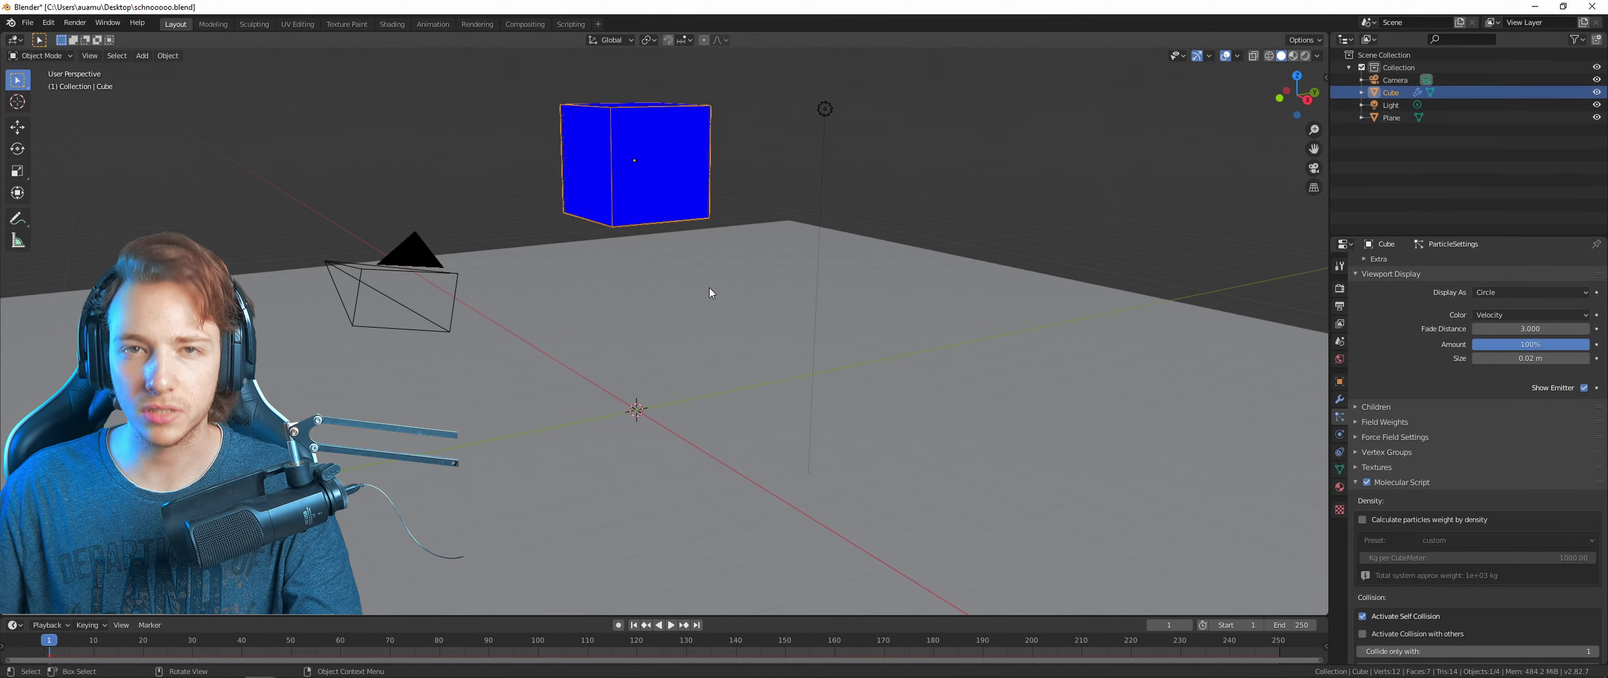
Add a new cube and scale it along Y and X into a long flat bar.
middle_click_drag(622, 238, 649, 179)
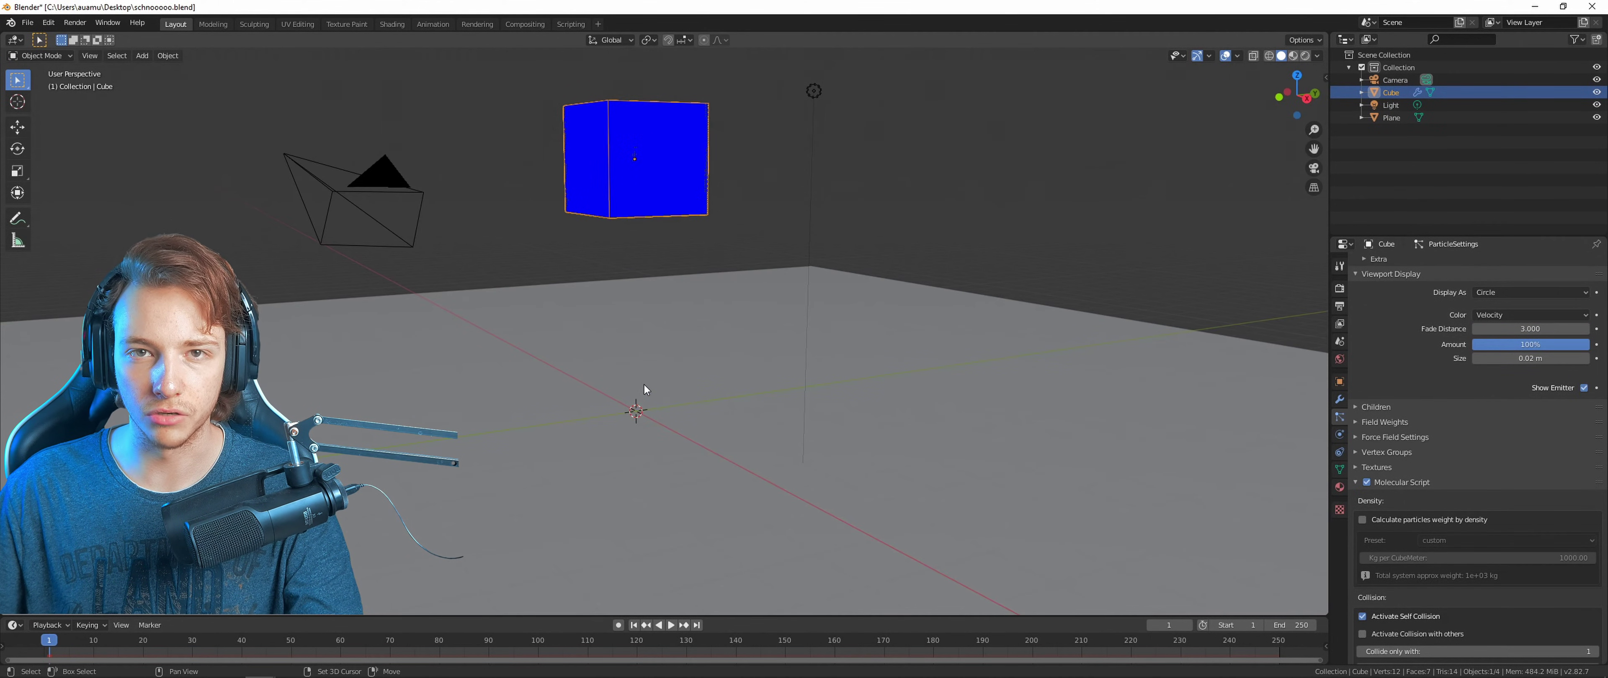
key("shift+a")
left_click(687, 397)
middle_click_drag(687, 397, 712, 364)
key("s")
key("y")
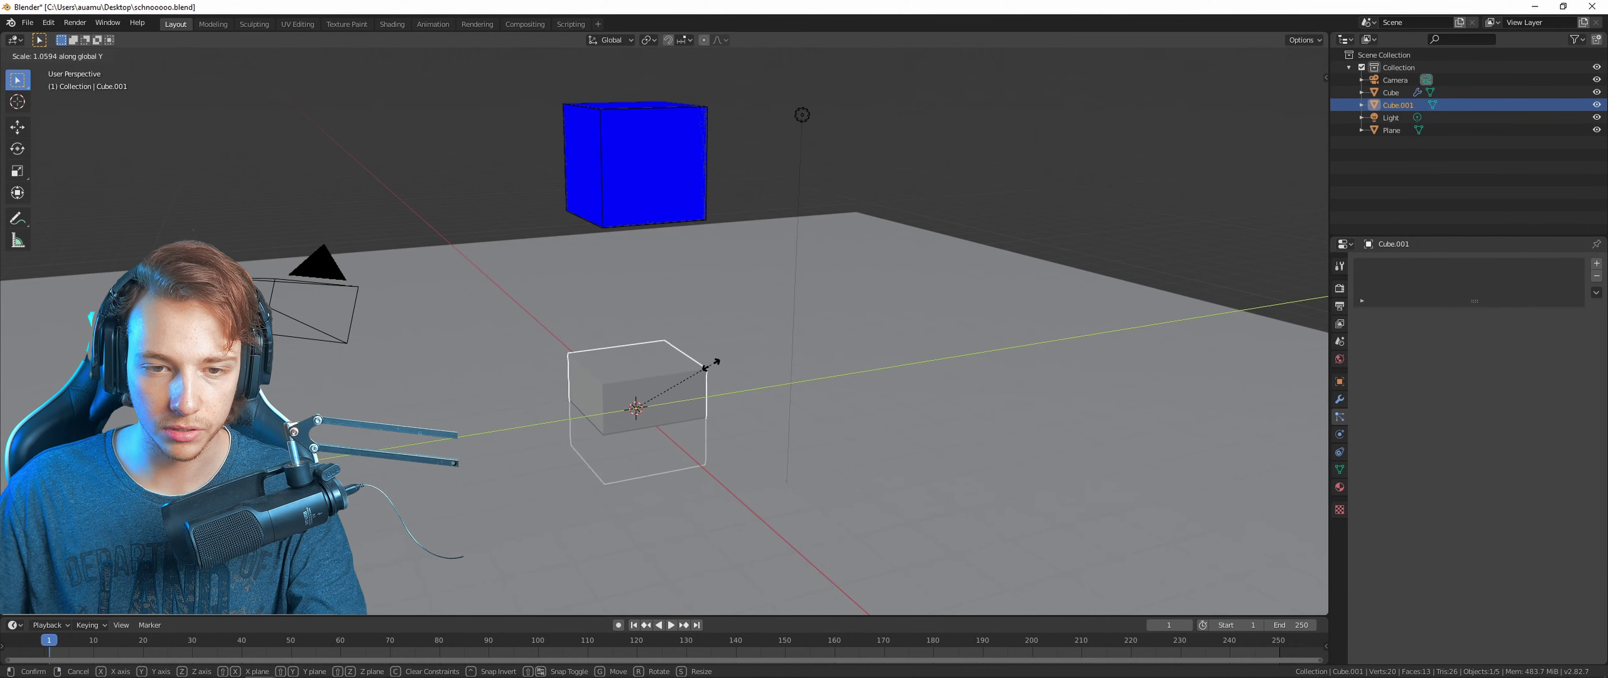
left_click(863, 337)
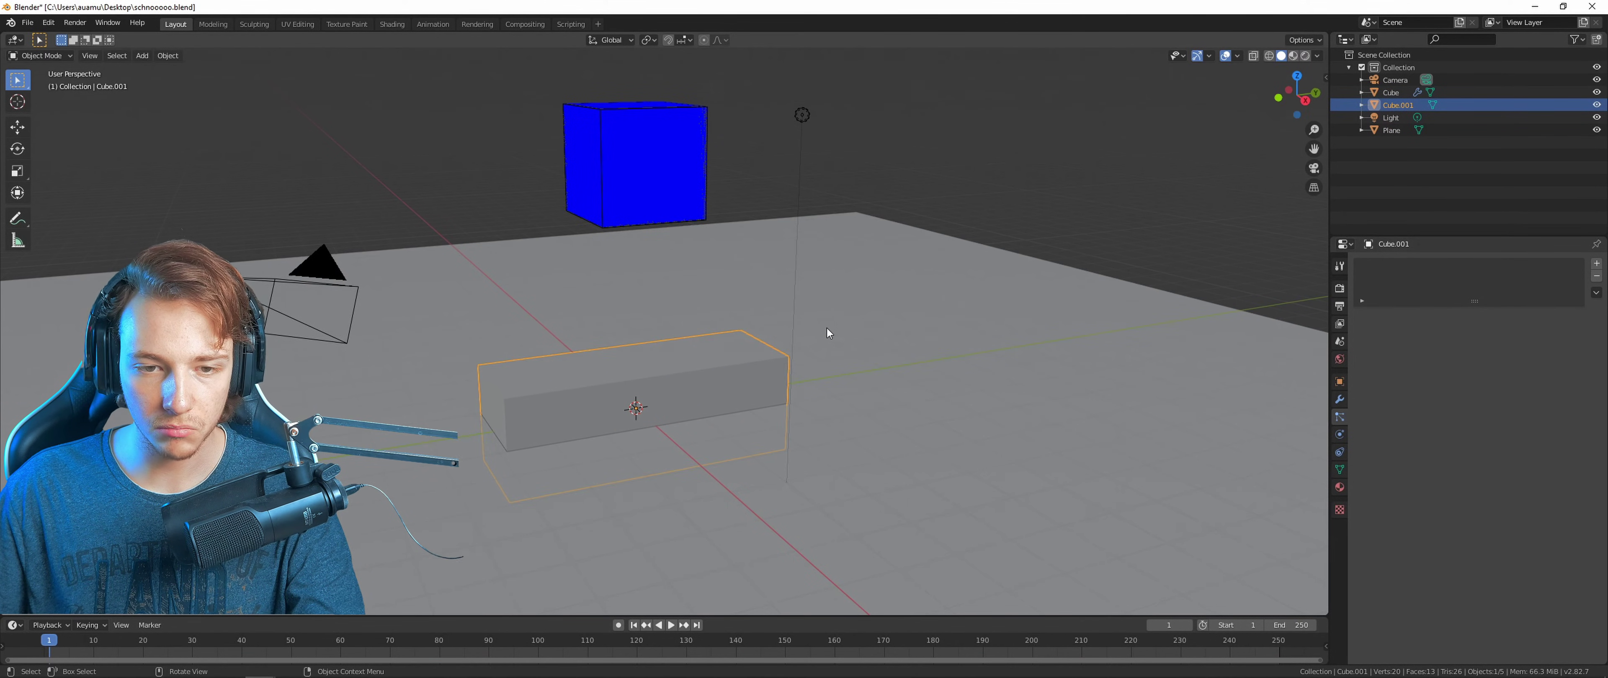
key("s")
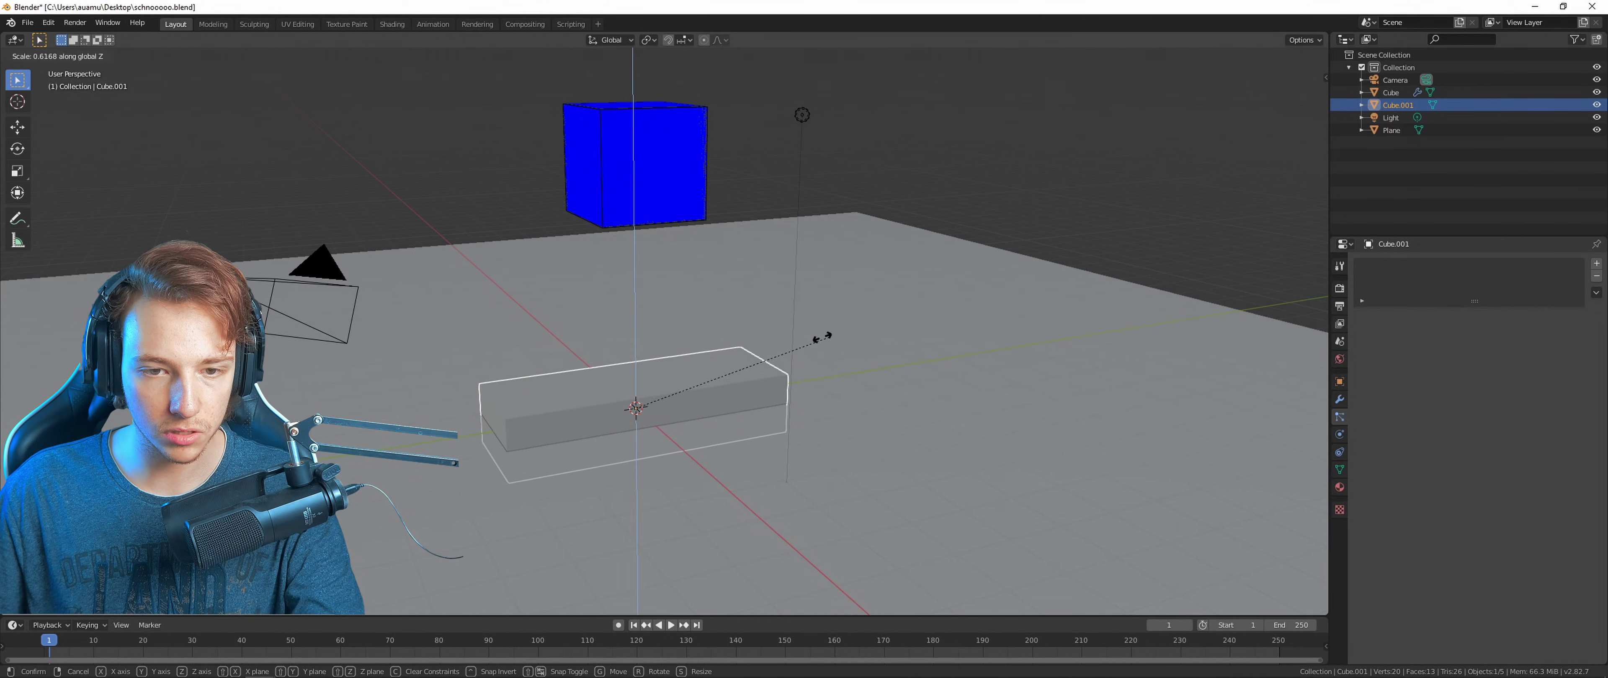
key("Escape")
middle_click_drag(826, 341, 767, 386)
key("s")
key("x")
left_click(784, 388)
Move the bar Cube.001 up to sit just below the emitter cube.
key("g")
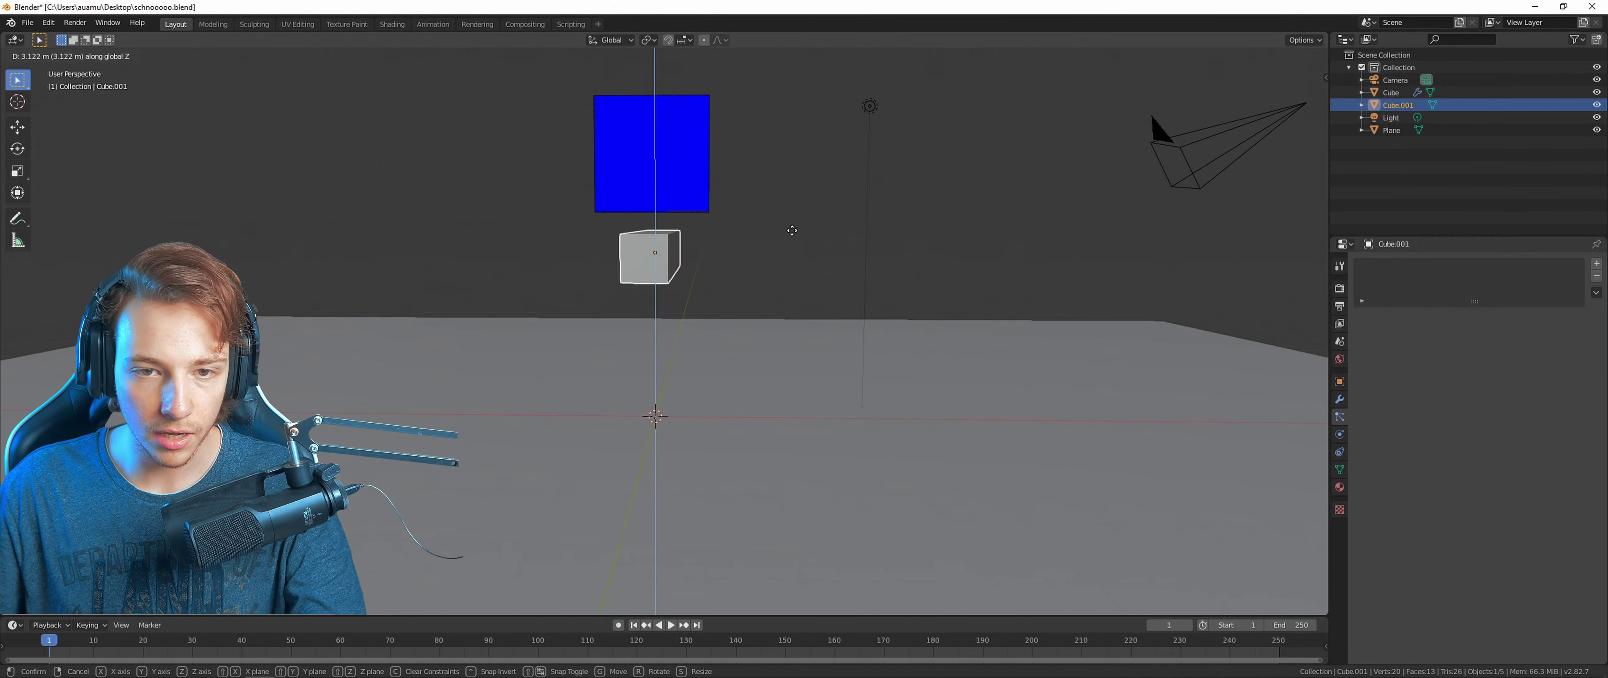
left_click(799, 250)
key("g")
key("x")
left_click(802, 233)
middle_click_drag(801, 233, 760, 371)
left_click(668, 197)
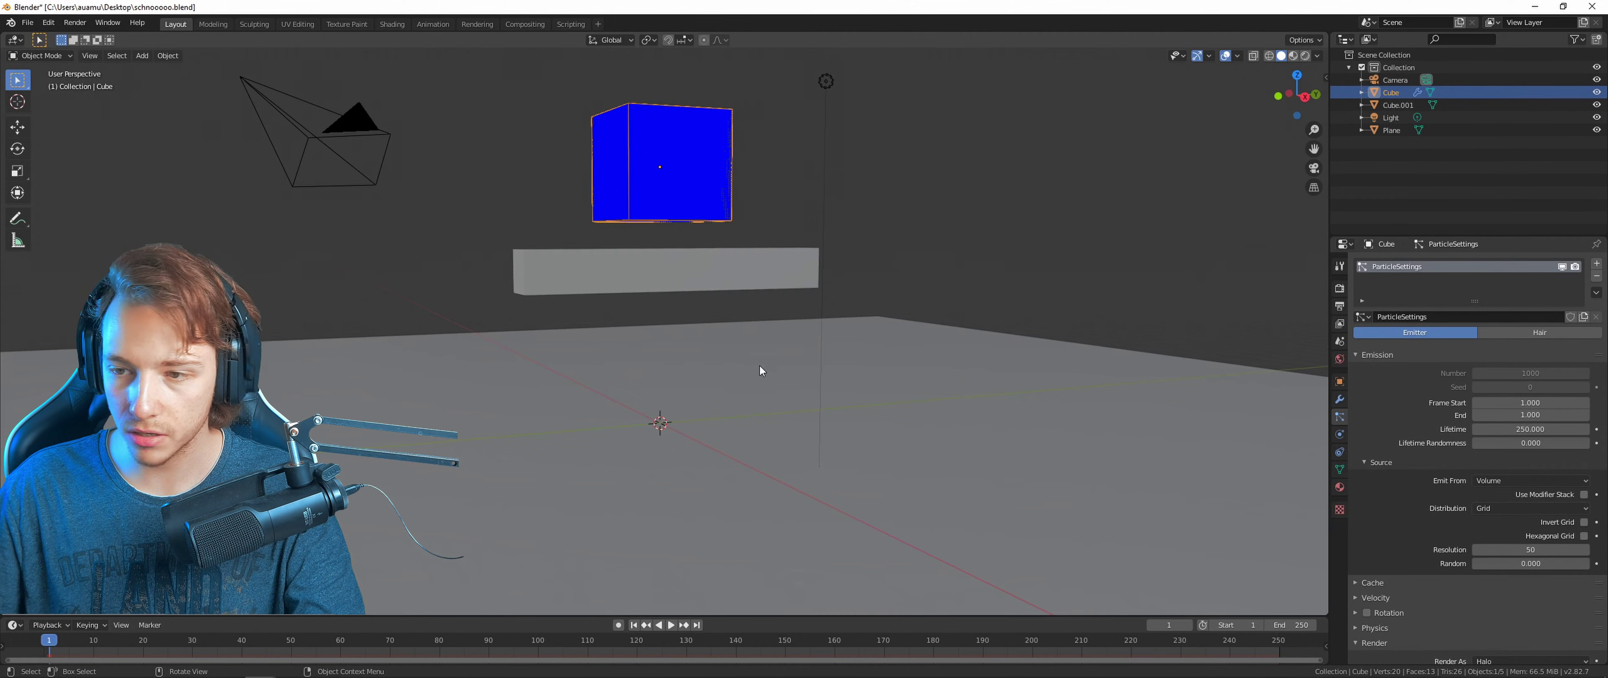
left_click(690, 273)
middle_click_drag(689, 273, 1159, 384)
Add Collision physics to both the bar Cube.001 and the floor plane.
left_click(1339, 451)
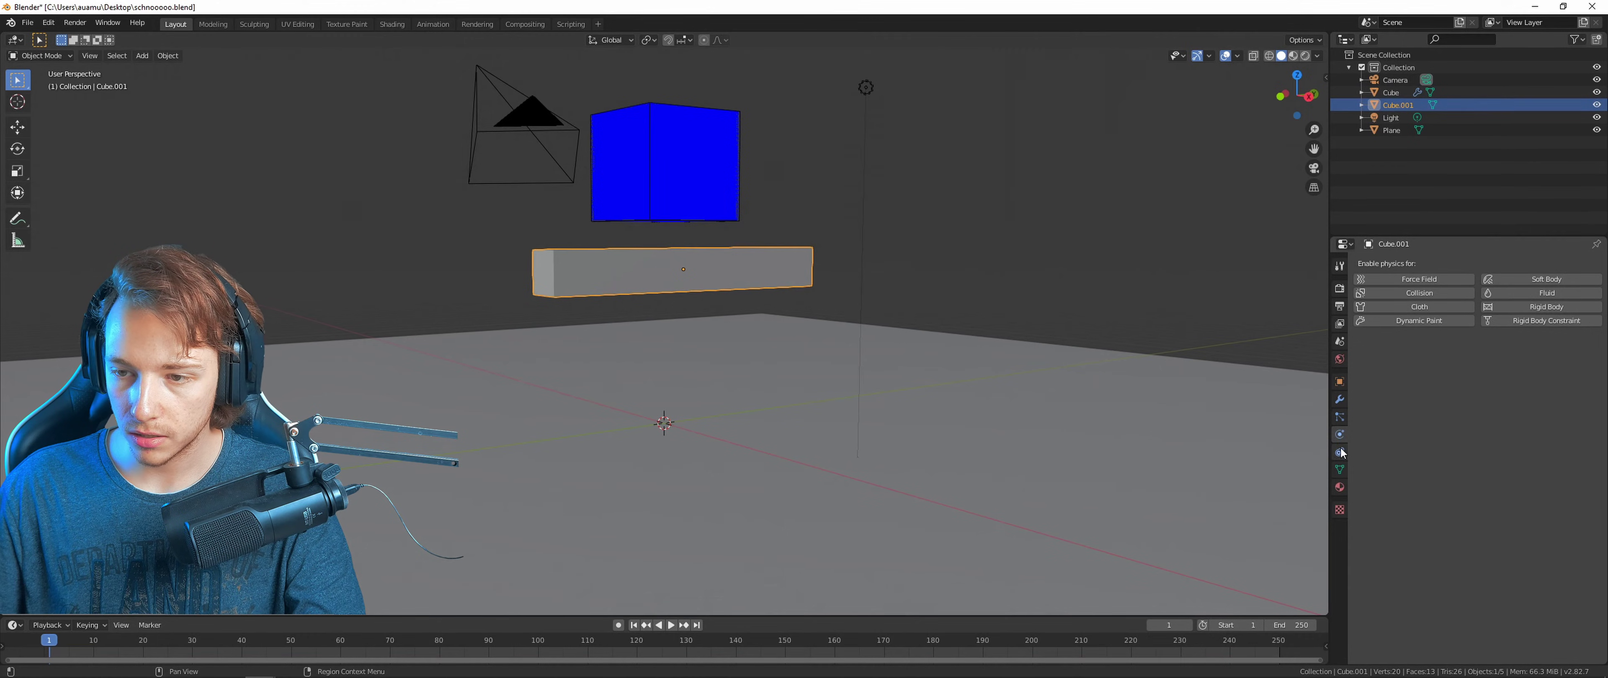
left_click(1420, 293)
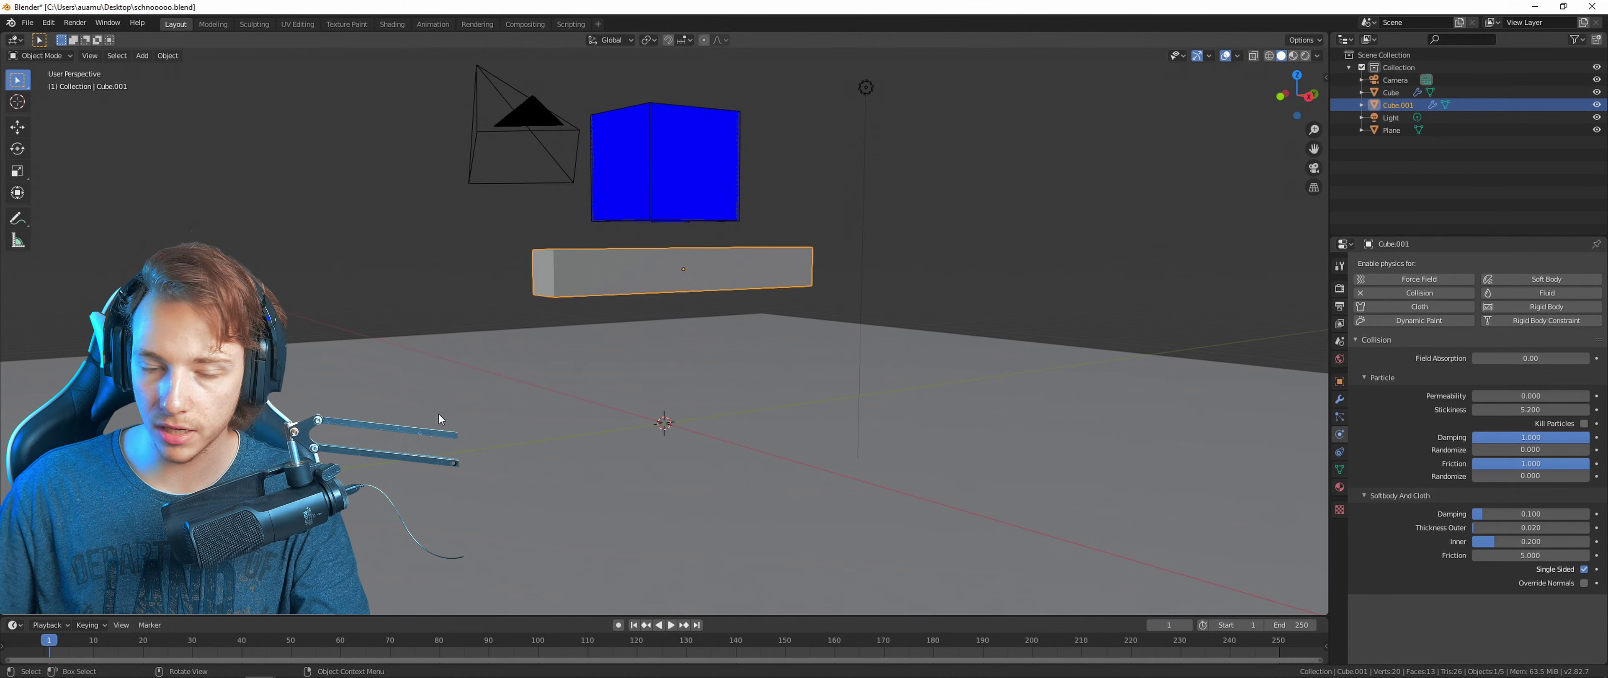
left_click(1124, 450)
left_click(1436, 293)
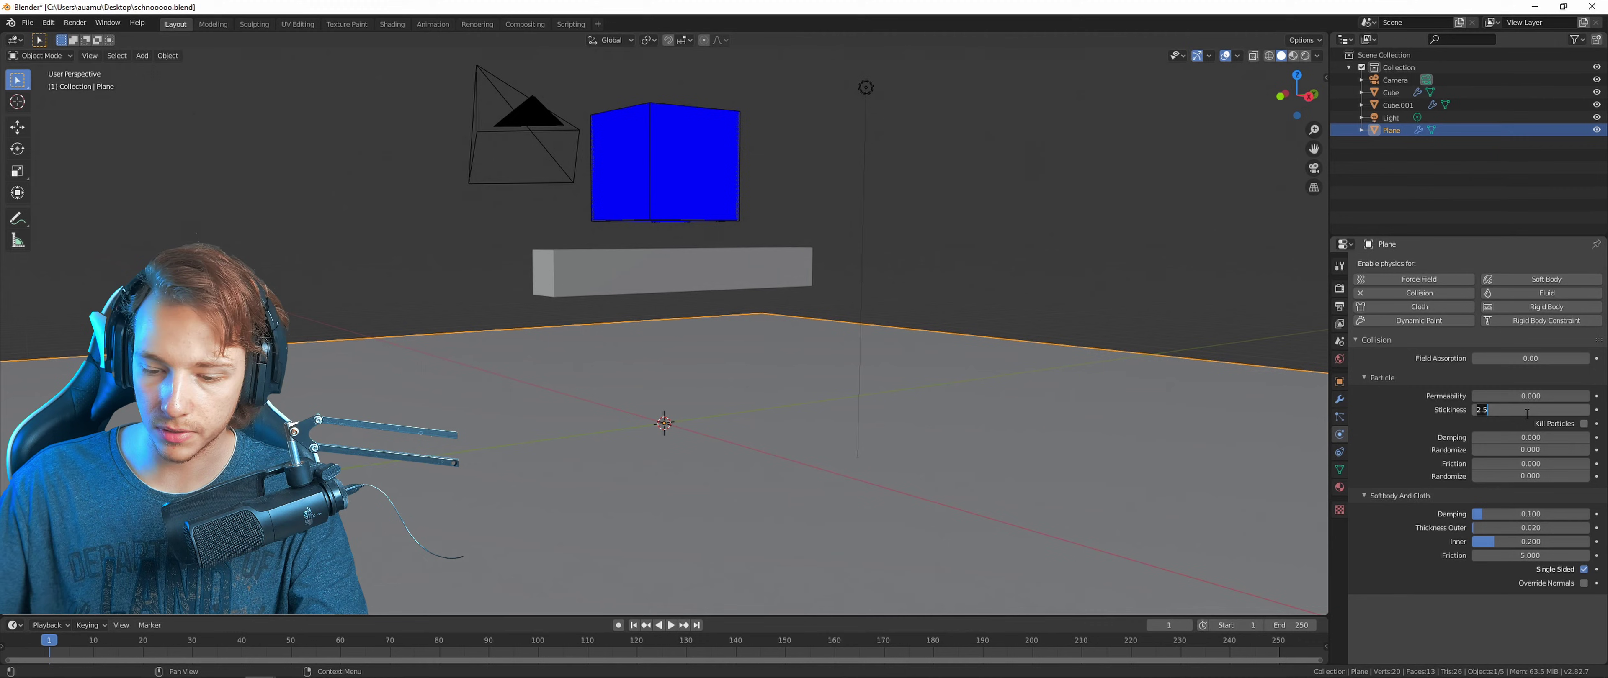
Set particle Stickiness to 0.5 on the collision objects, then reselect the emitter cube.
left_click(693, 266)
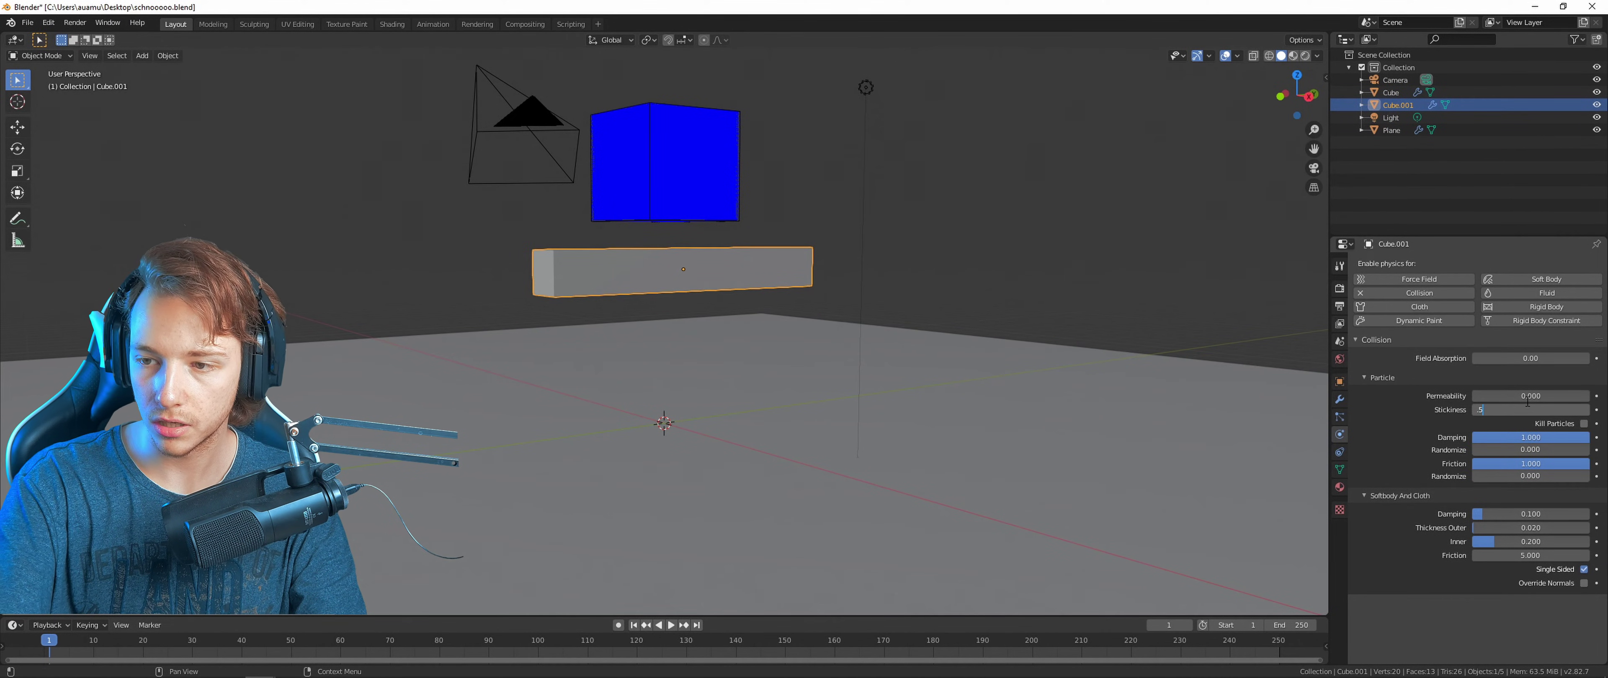
key("Return")
left_click(909, 423)
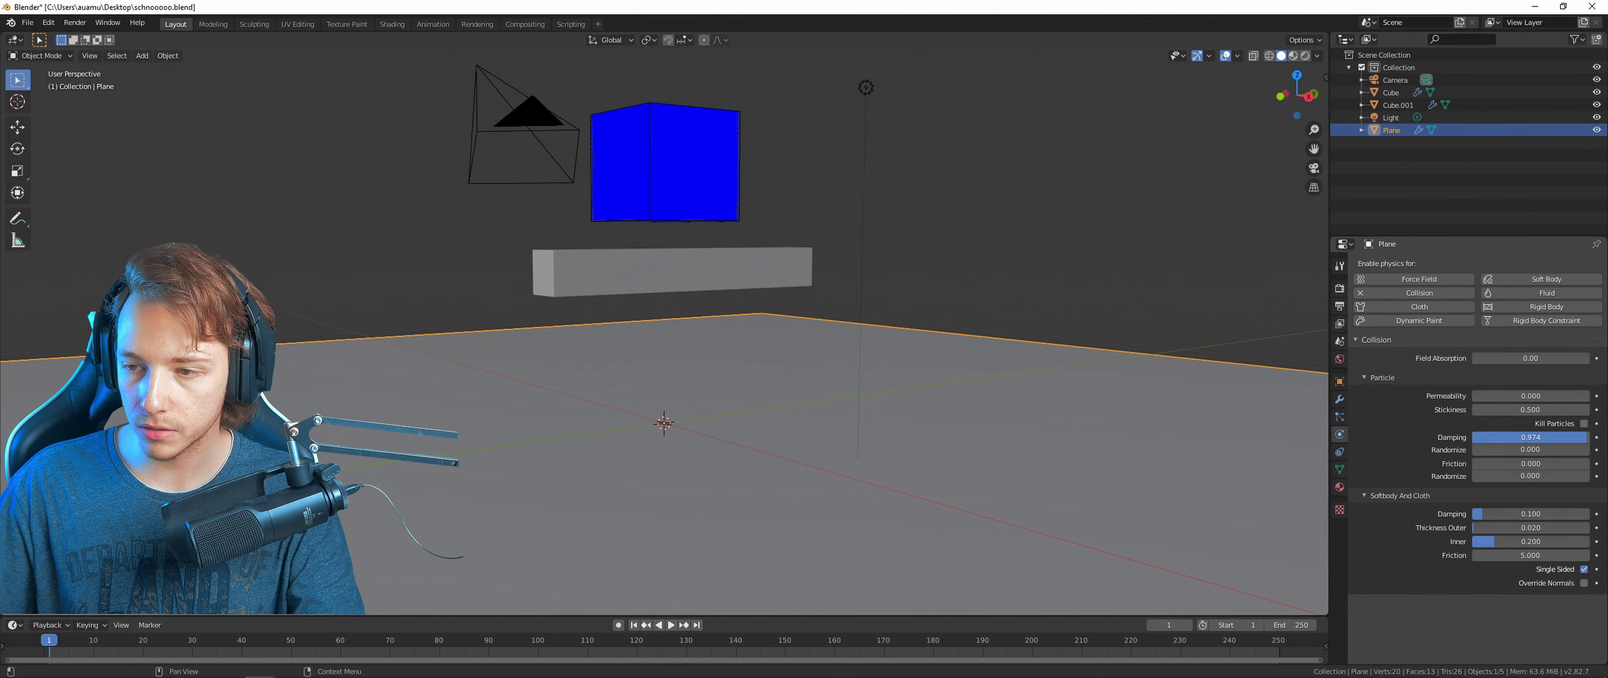
left_click(687, 279)
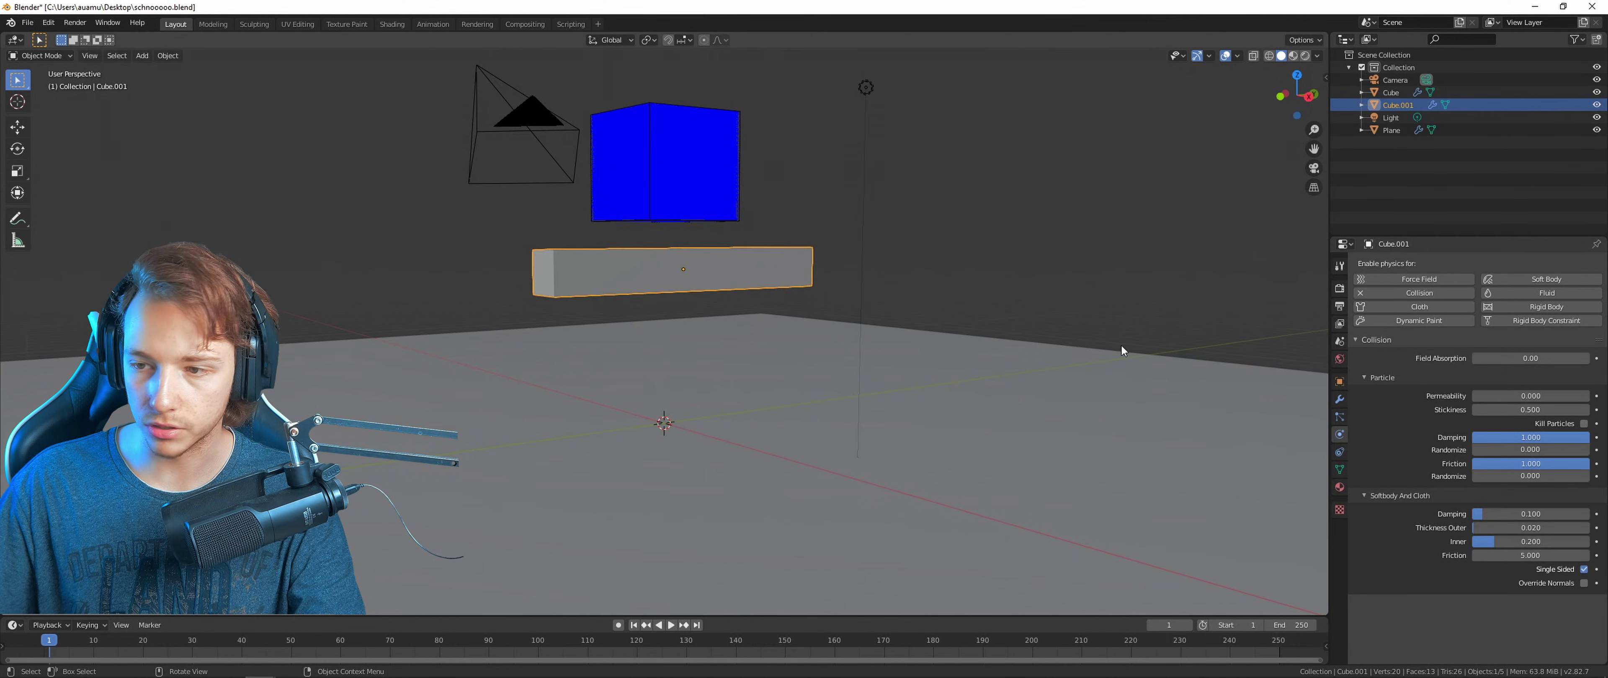
middle_click_drag(687, 278, 662, 135)
left_click(658, 163)
left_click(702, 132)
Go to the emitter's Molecular panel and start the molecular simulation bake.
left_click(1340, 416)
scroll(1436, 500, "down", 6)
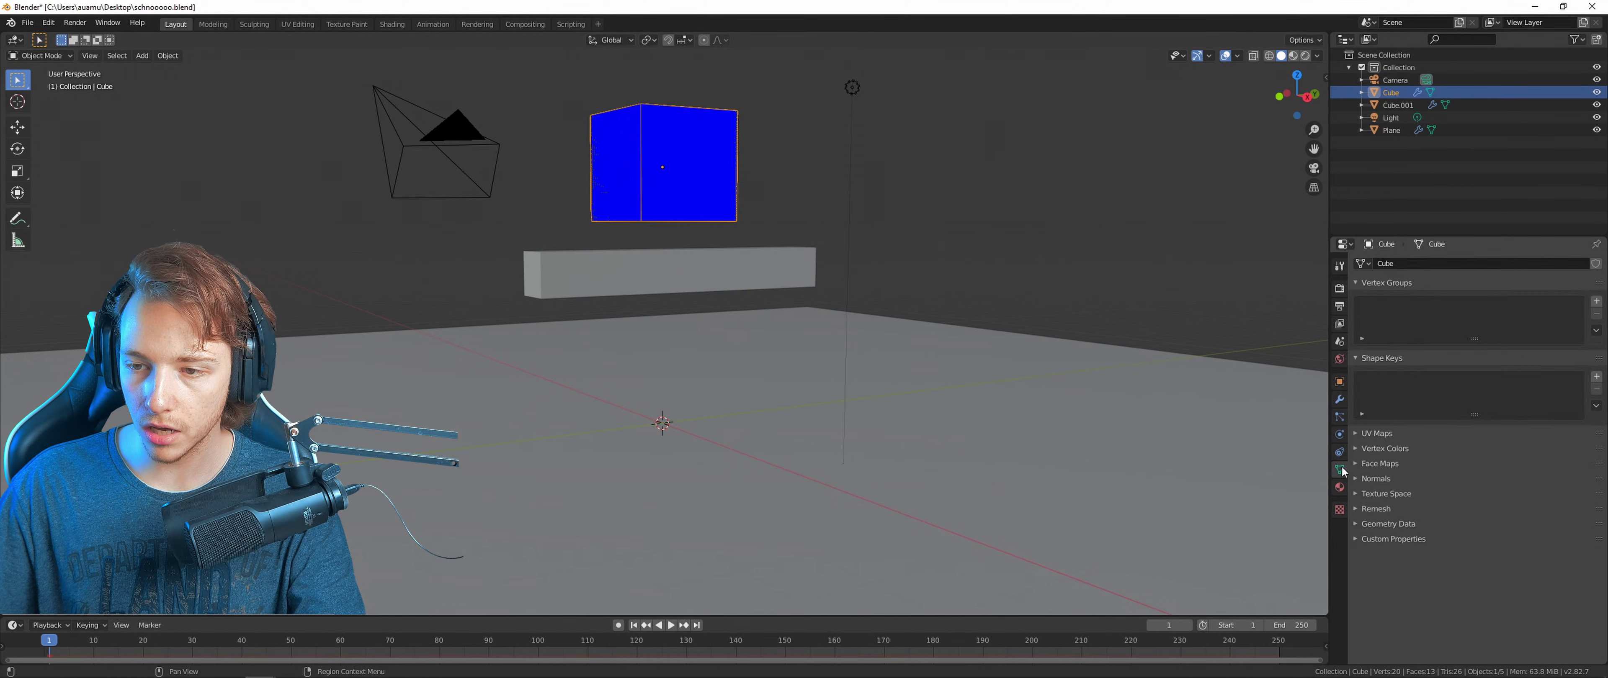
scroll(1437, 566, "down", 15)
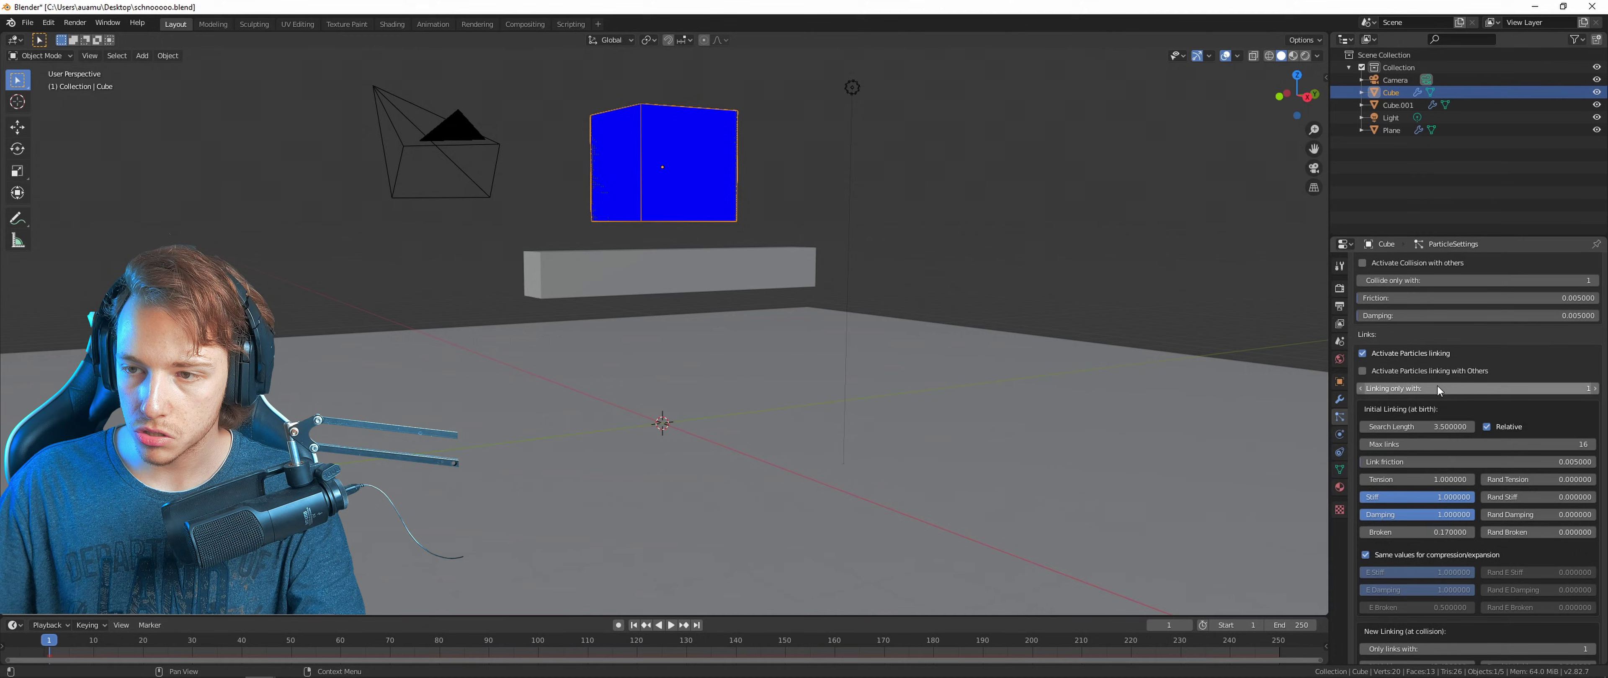
scroll(1460, 566, "down", 2)
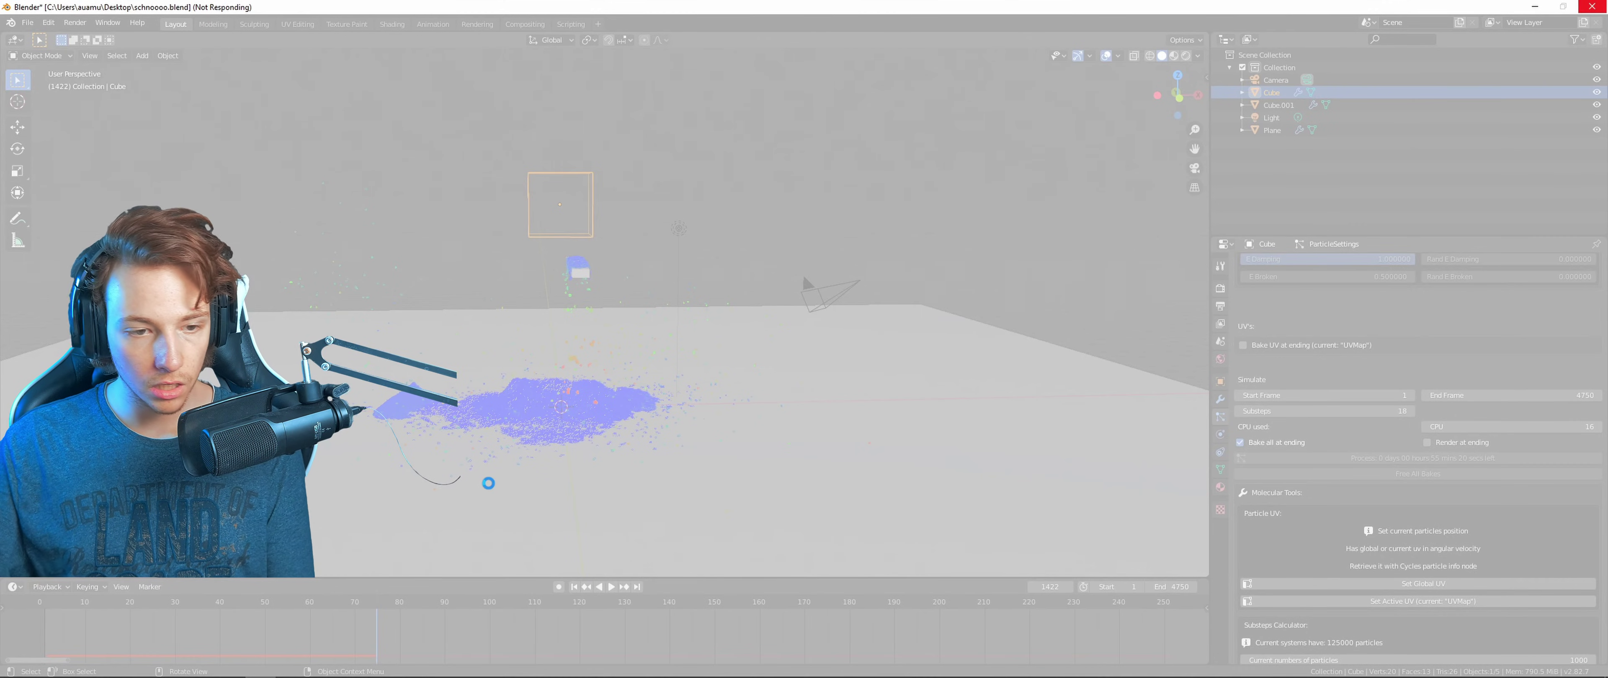
Play the baked simulation, stop at frame 21, and return to the Linking settings.
mouse_move(318, 667)
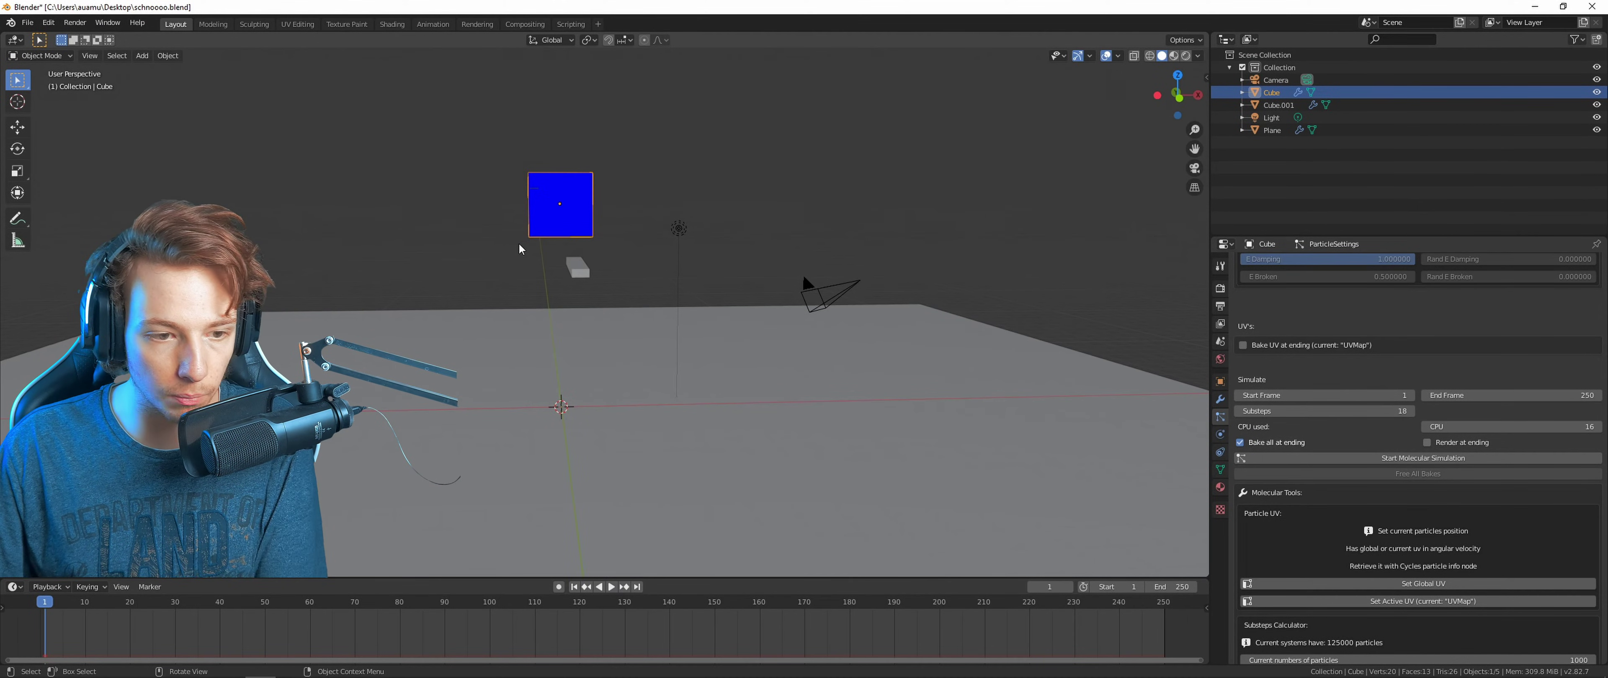
key("space")
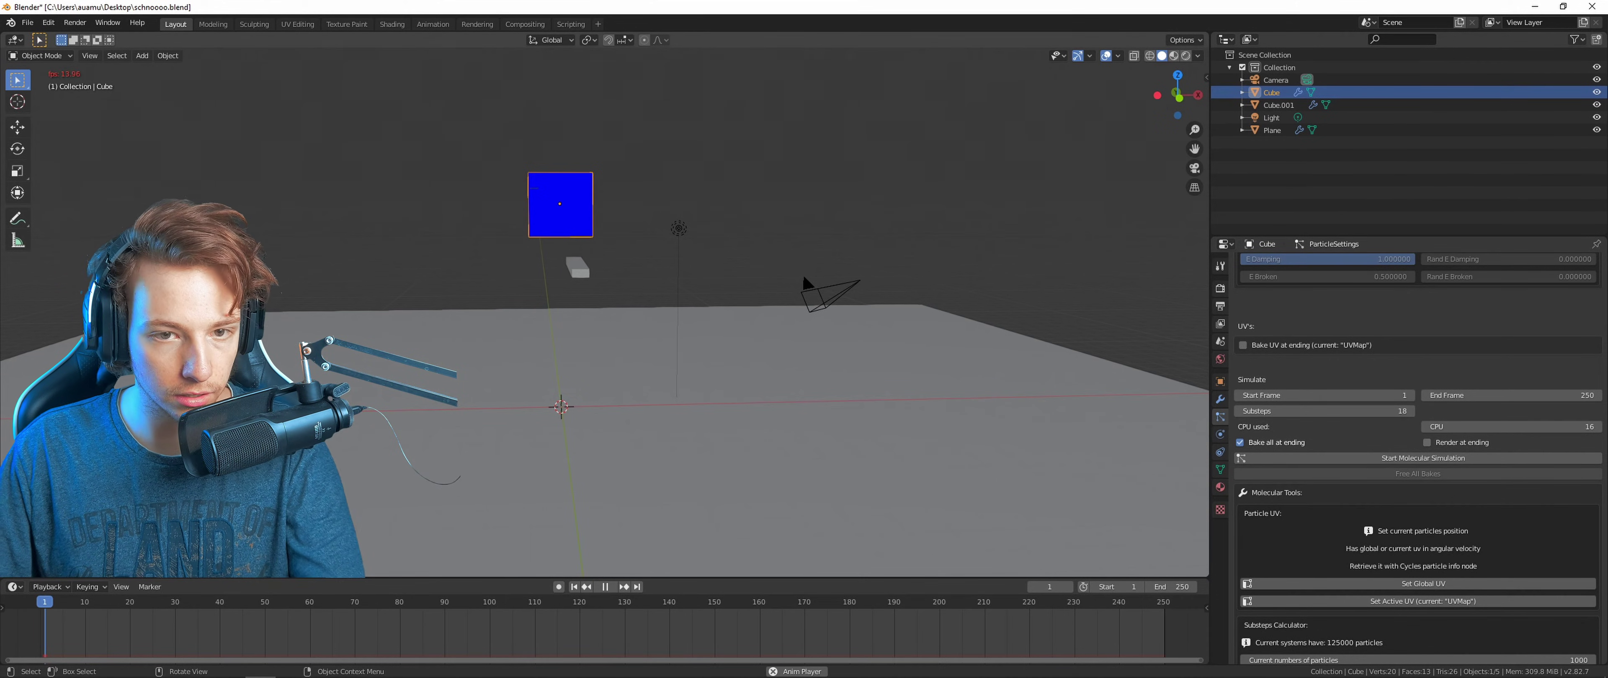
key("space")
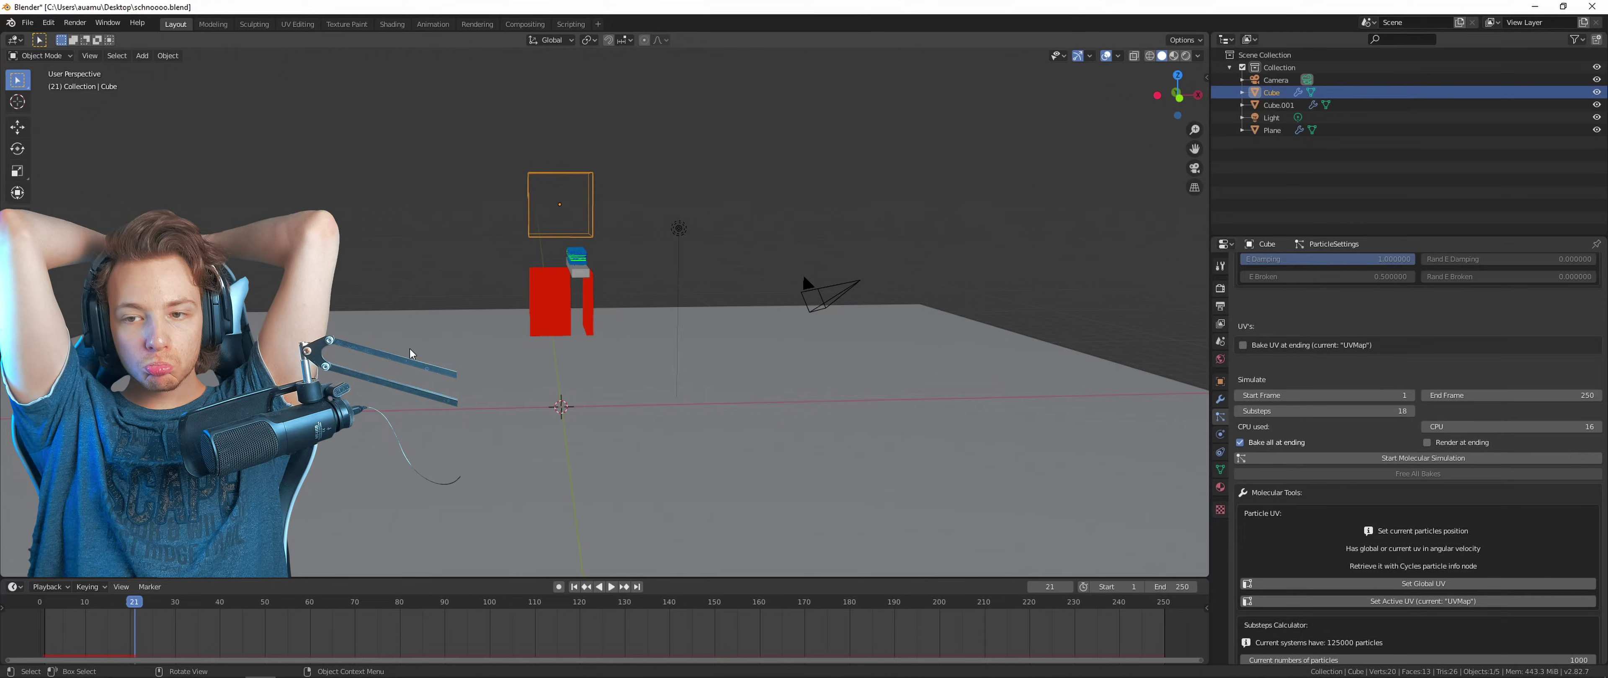
scroll(1346, 497, "up", 7)
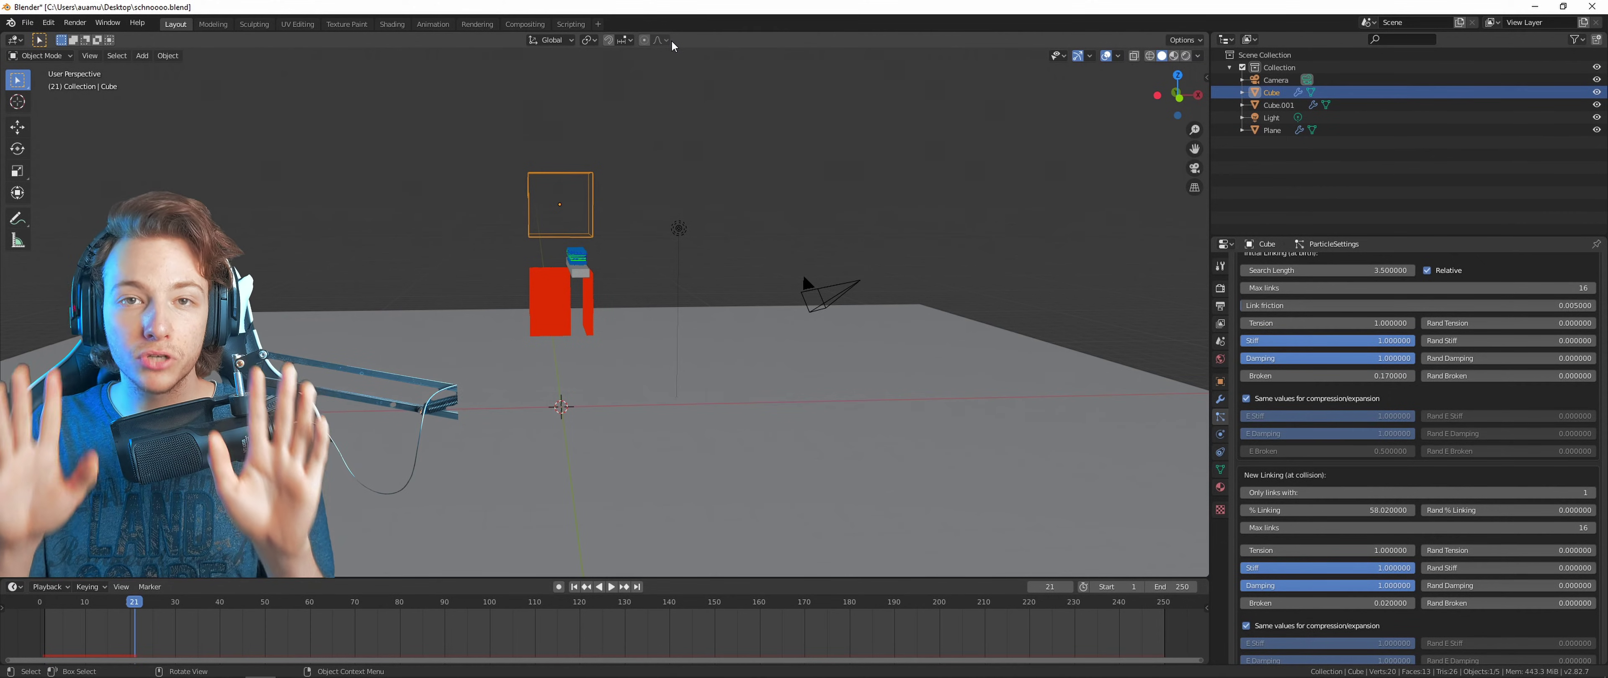
middle_click_drag(503, 238, 549, 215, "shift")
key("shift+a")
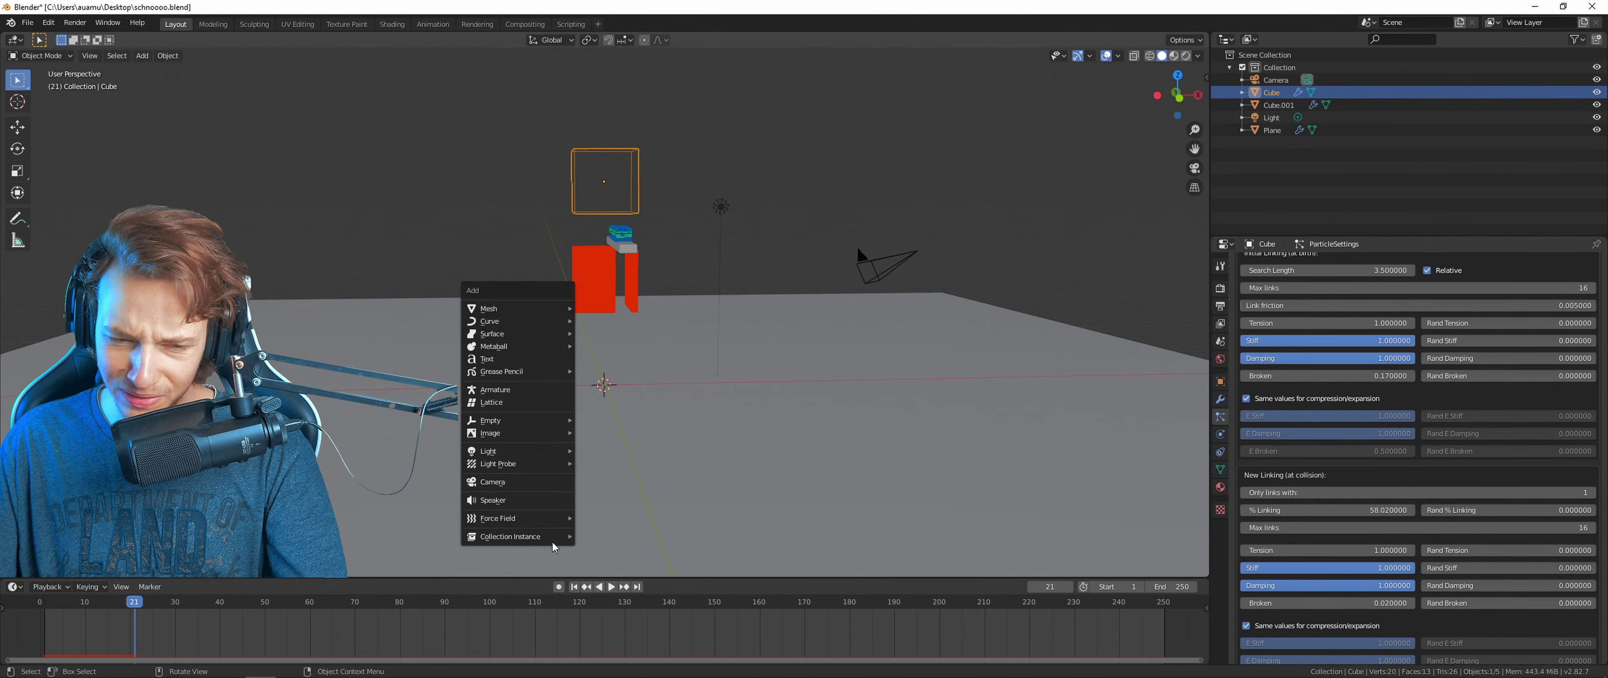
Add a metaball ball to the scene.
key("Escape")
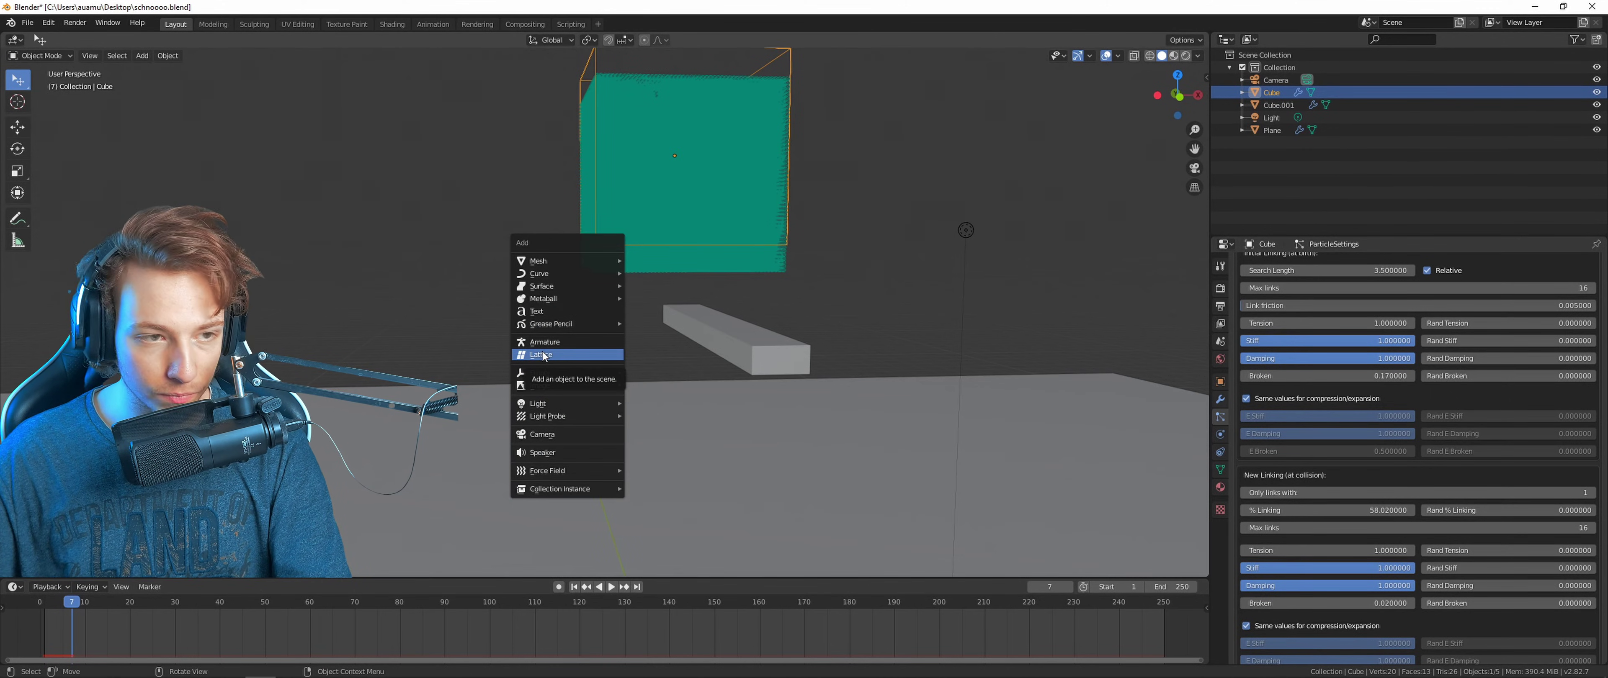
mouse_move(540, 371)
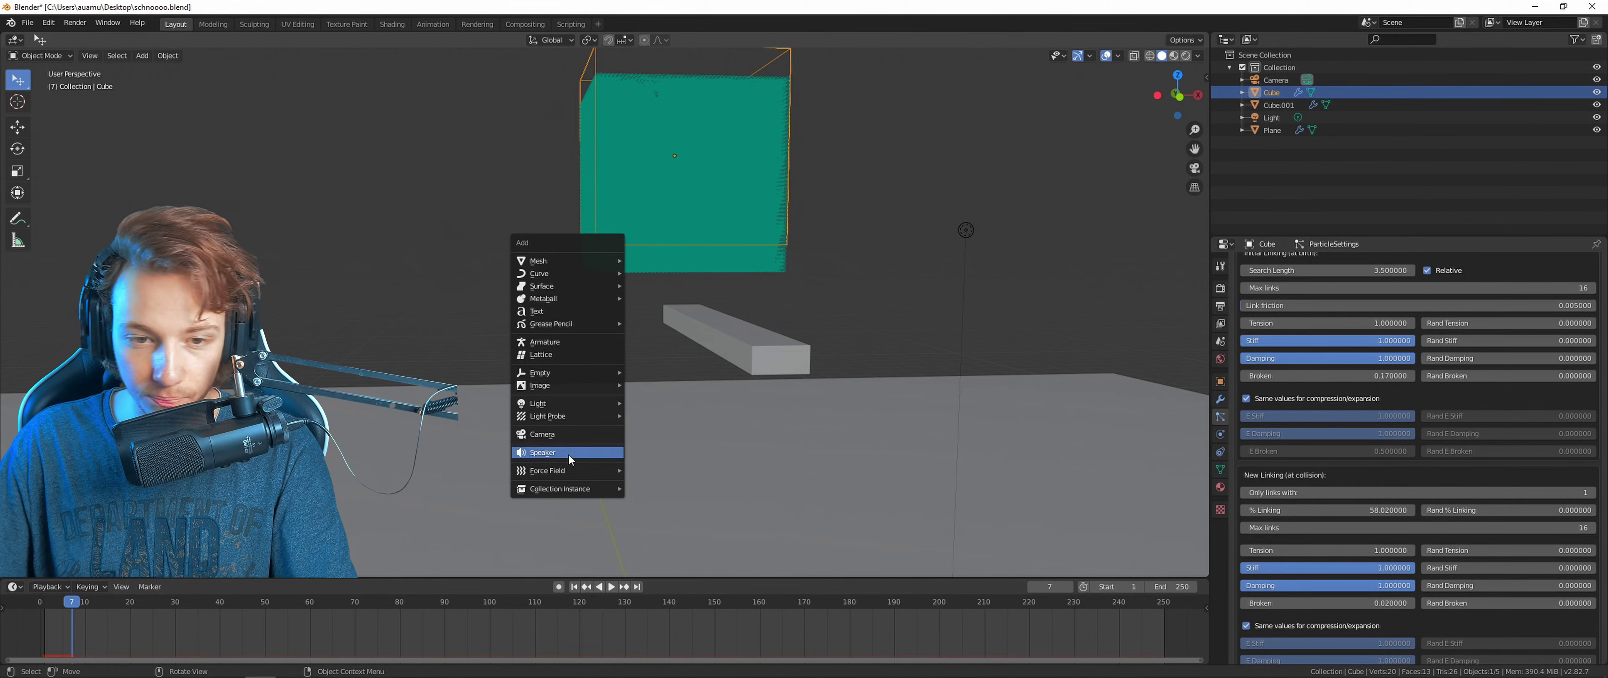
key("Escape")
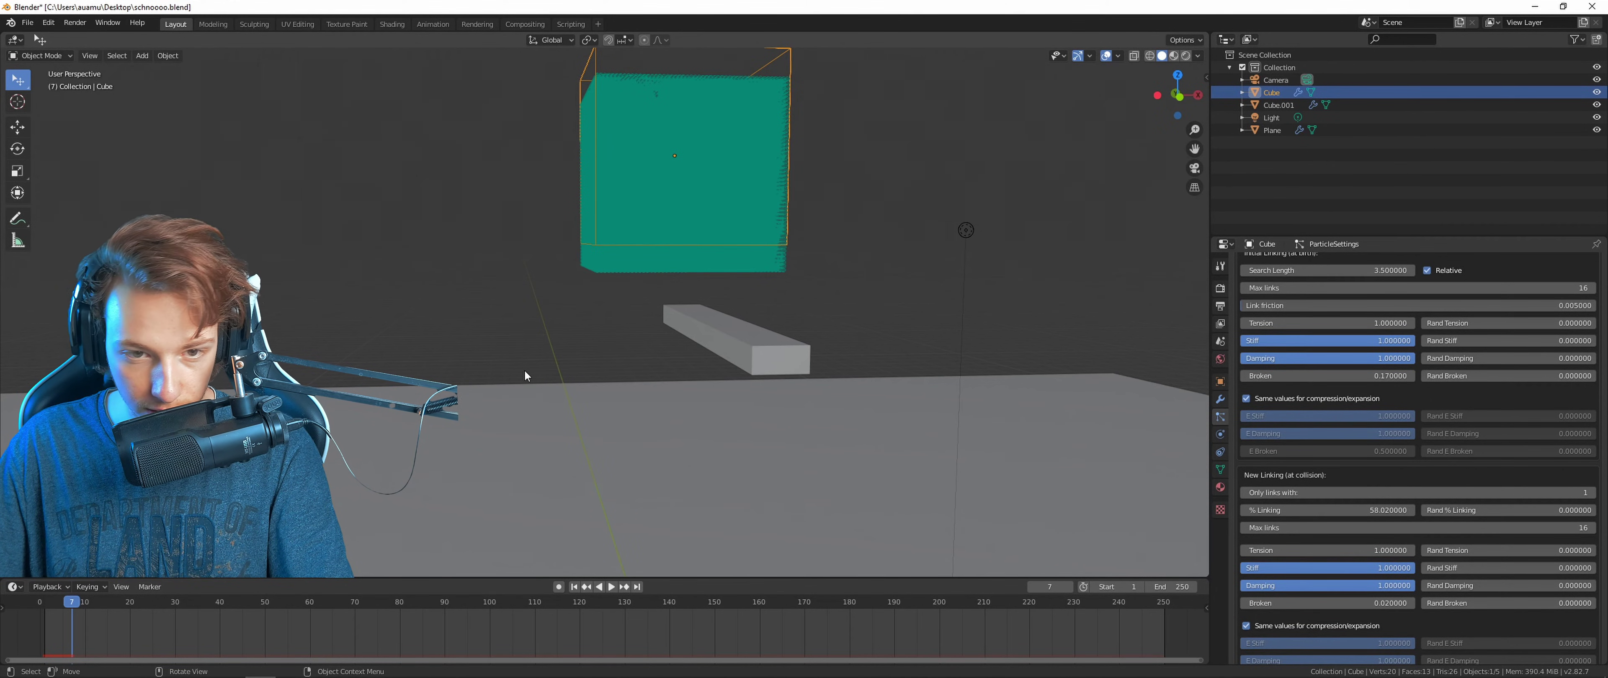
key("shift+a")
key("Escape")
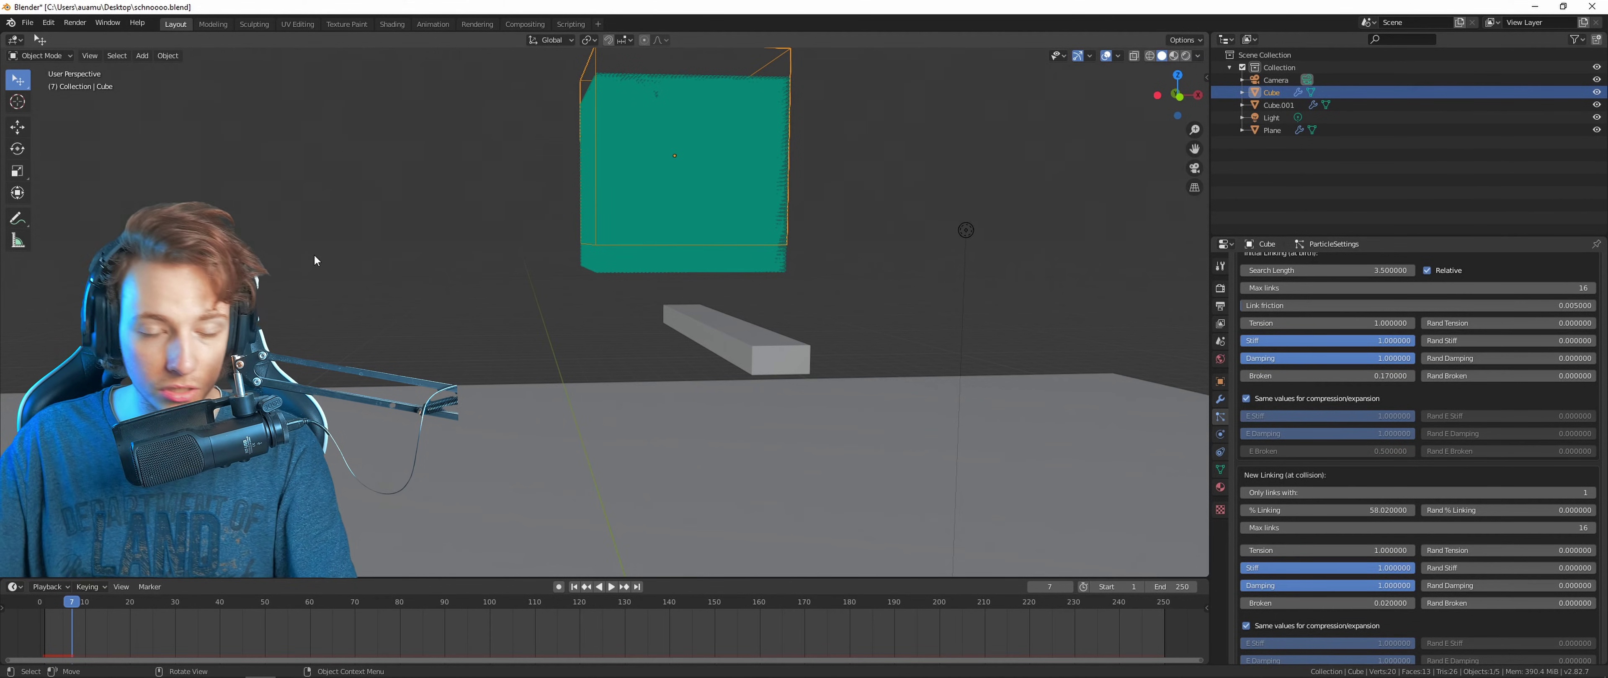
key("shift+a")
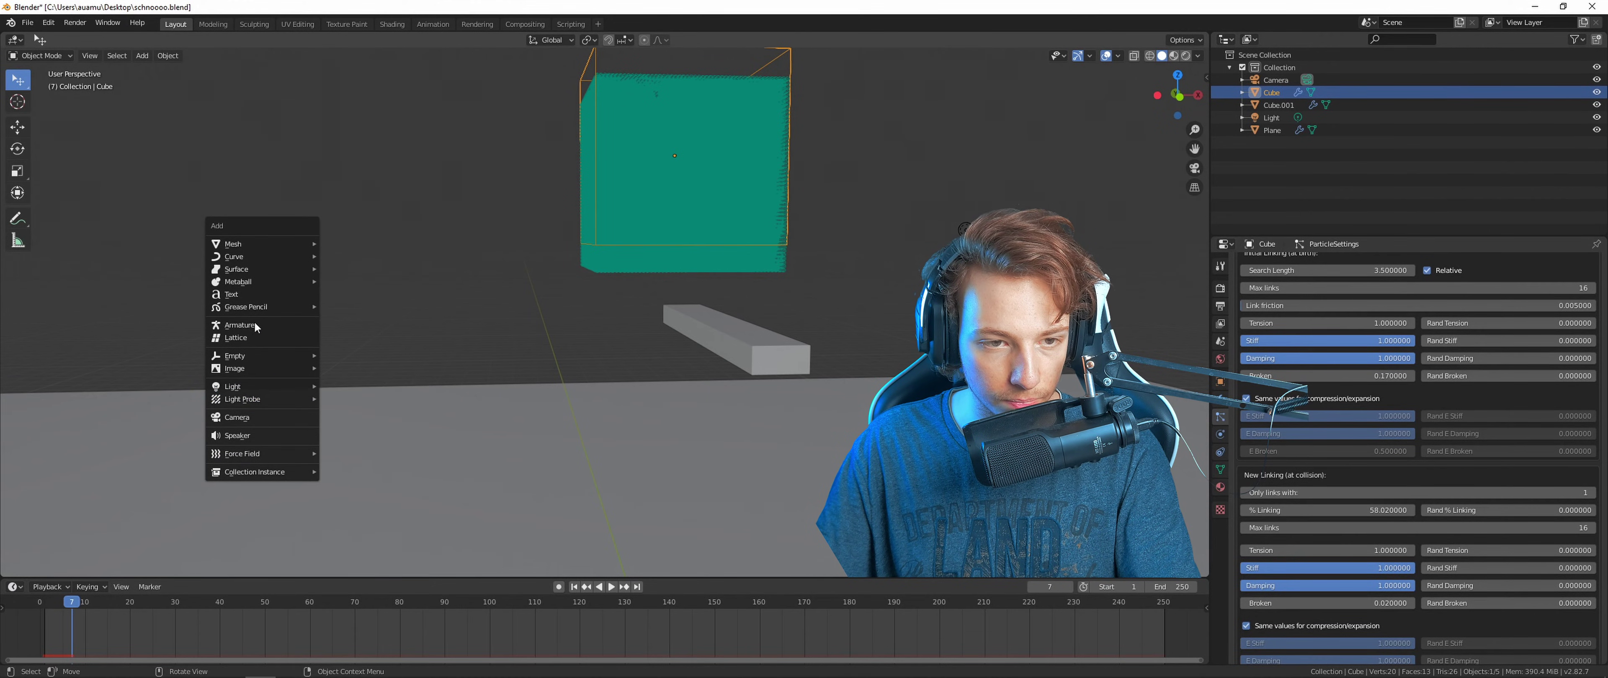
mouse_move(273, 282)
left_click(360, 286)
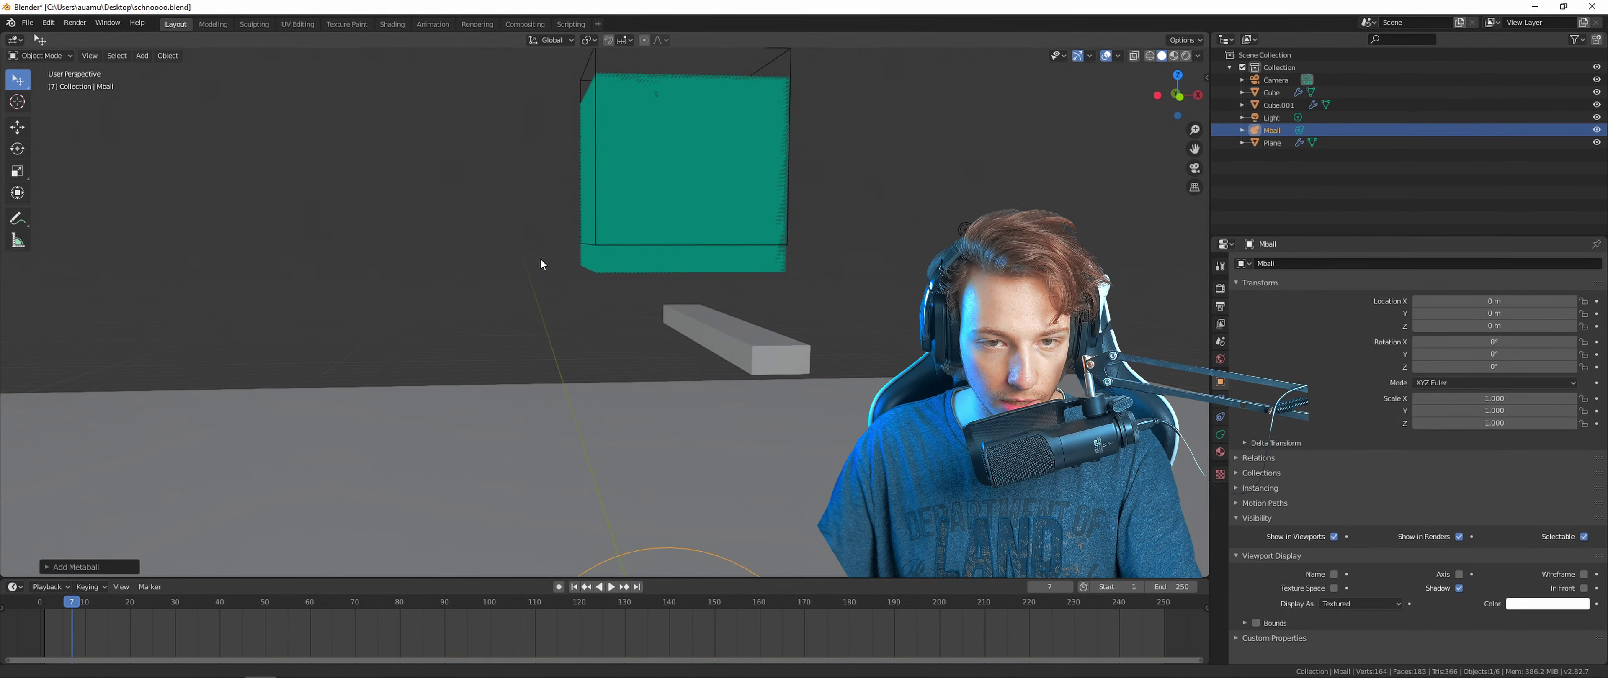
Move the new Mball metaball inside the green particle cube and check its placement.
key("g")
left_click(306, 616)
scroll(307, 616, "down", 1)
scroll(463, 386, "down", 10)
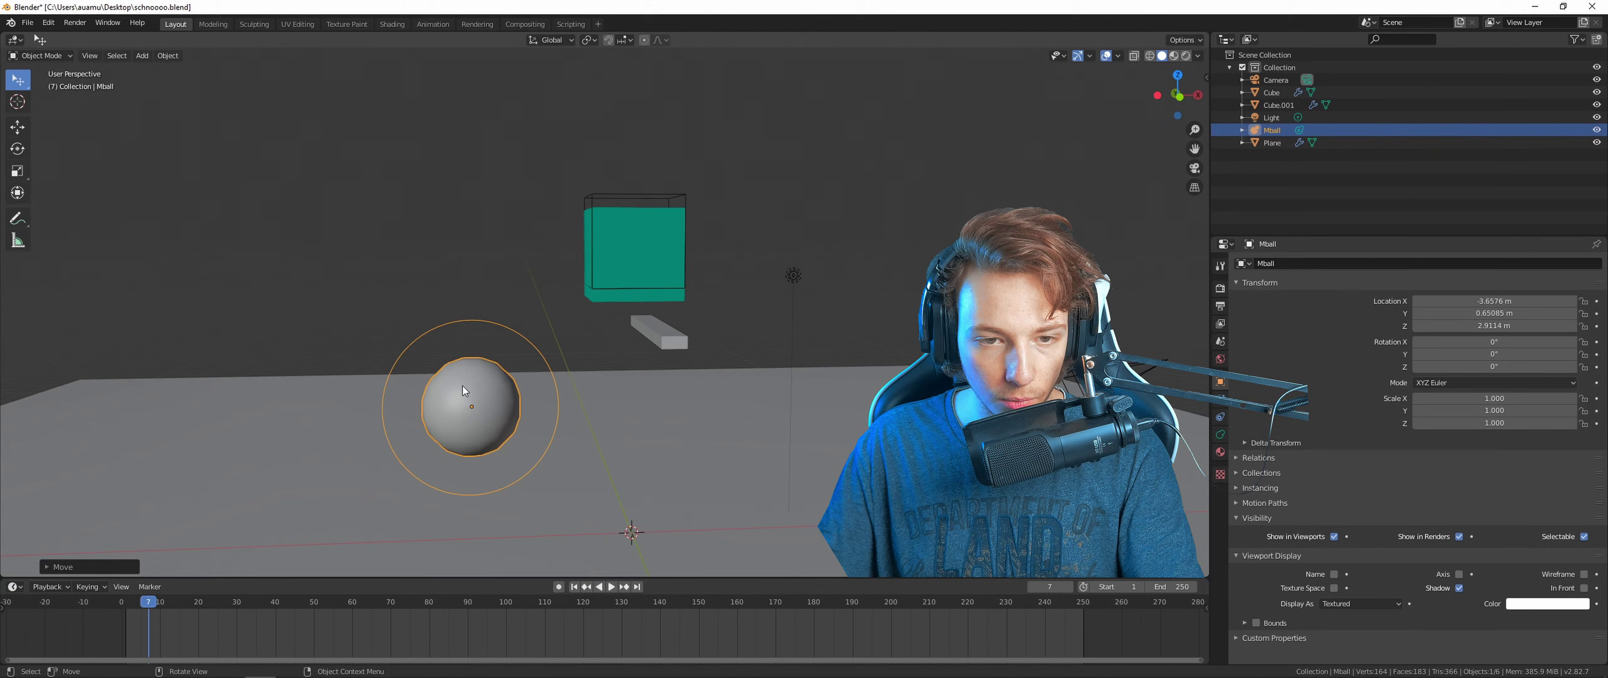
key("g")
left_click(511, 415)
middle_click_drag(585, 332, 533, 414)
scroll(533, 414, "up", 6)
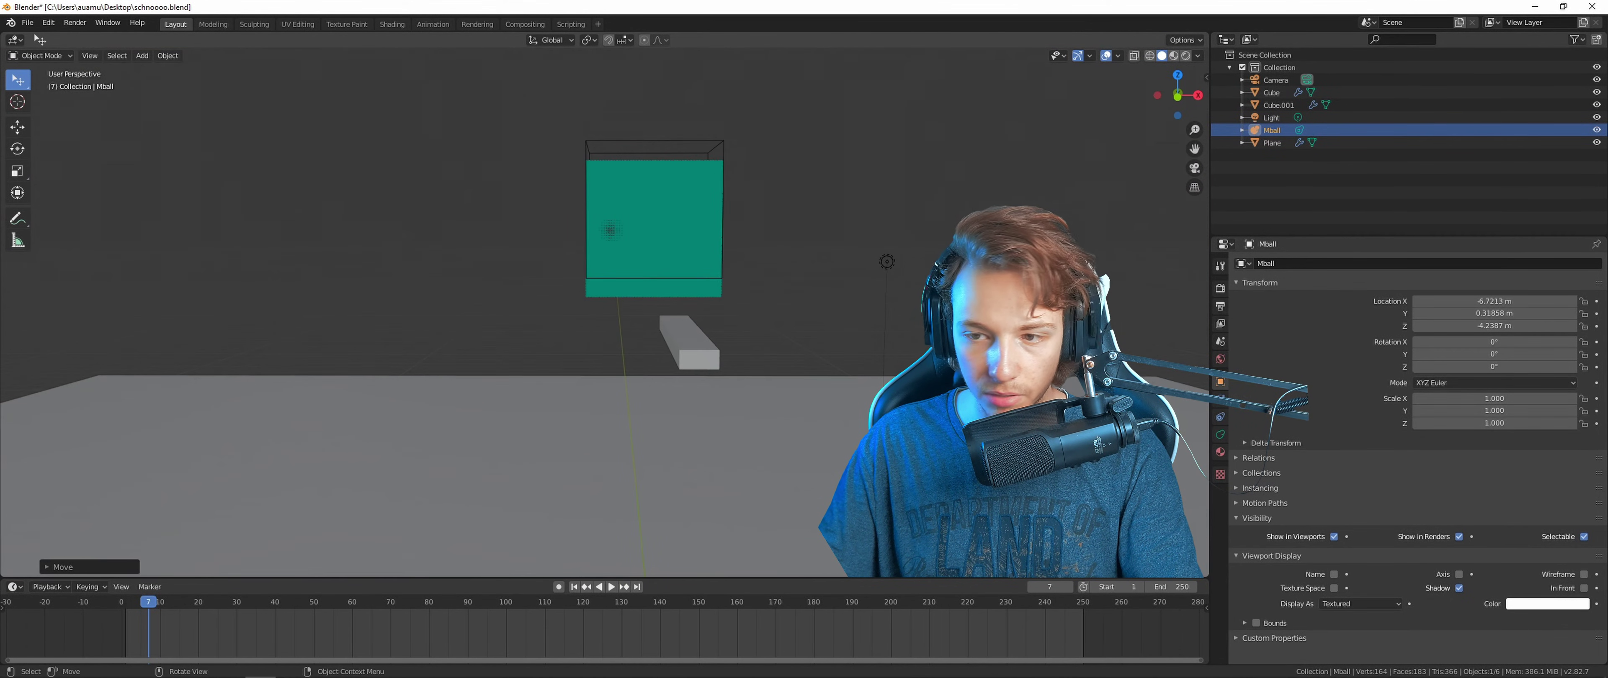
Make the Cube's particles render as Object, instancing Mball.
left_click(657, 213)
middle_click_drag(784, 275, 811, 293)
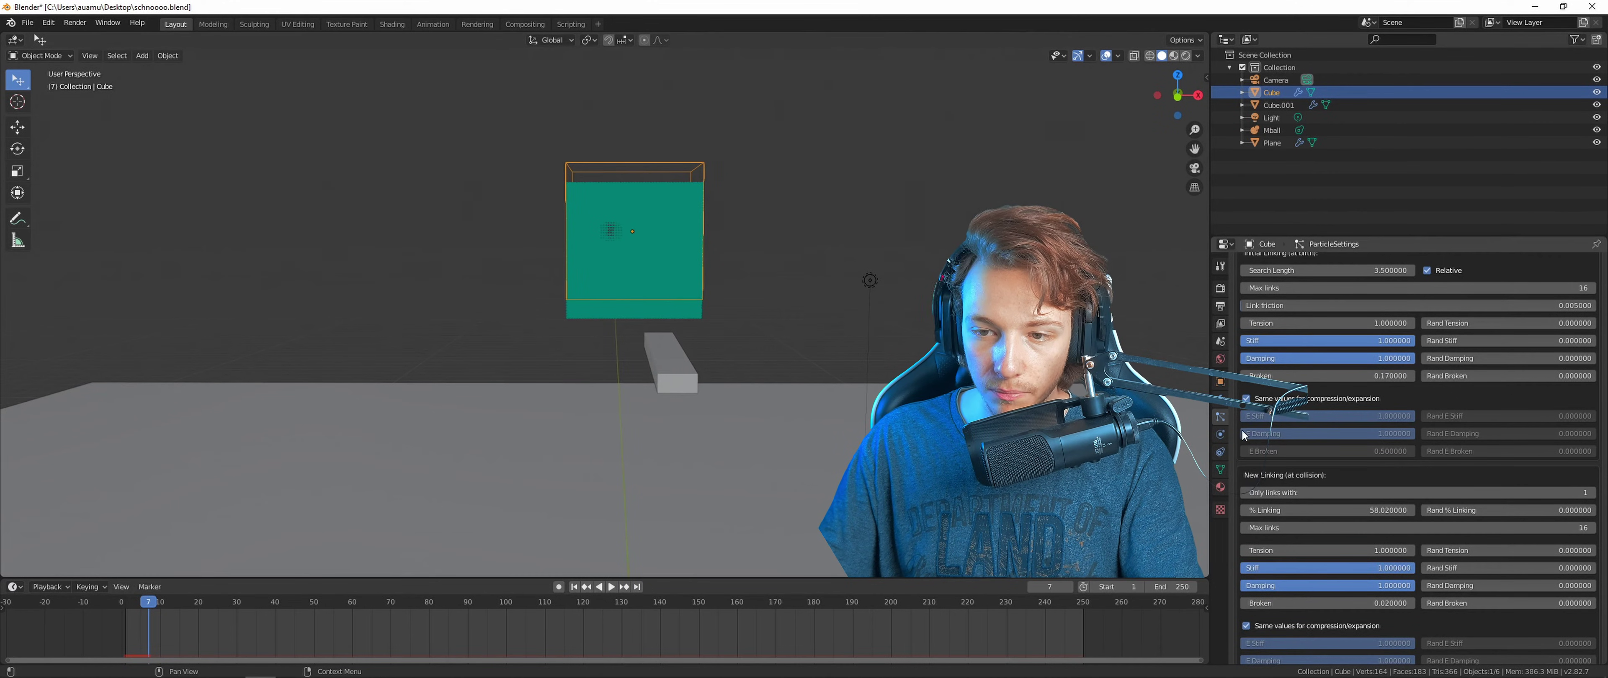
scroll(1480, 631, "up", 15)
scroll(1480, 630, "down", 12)
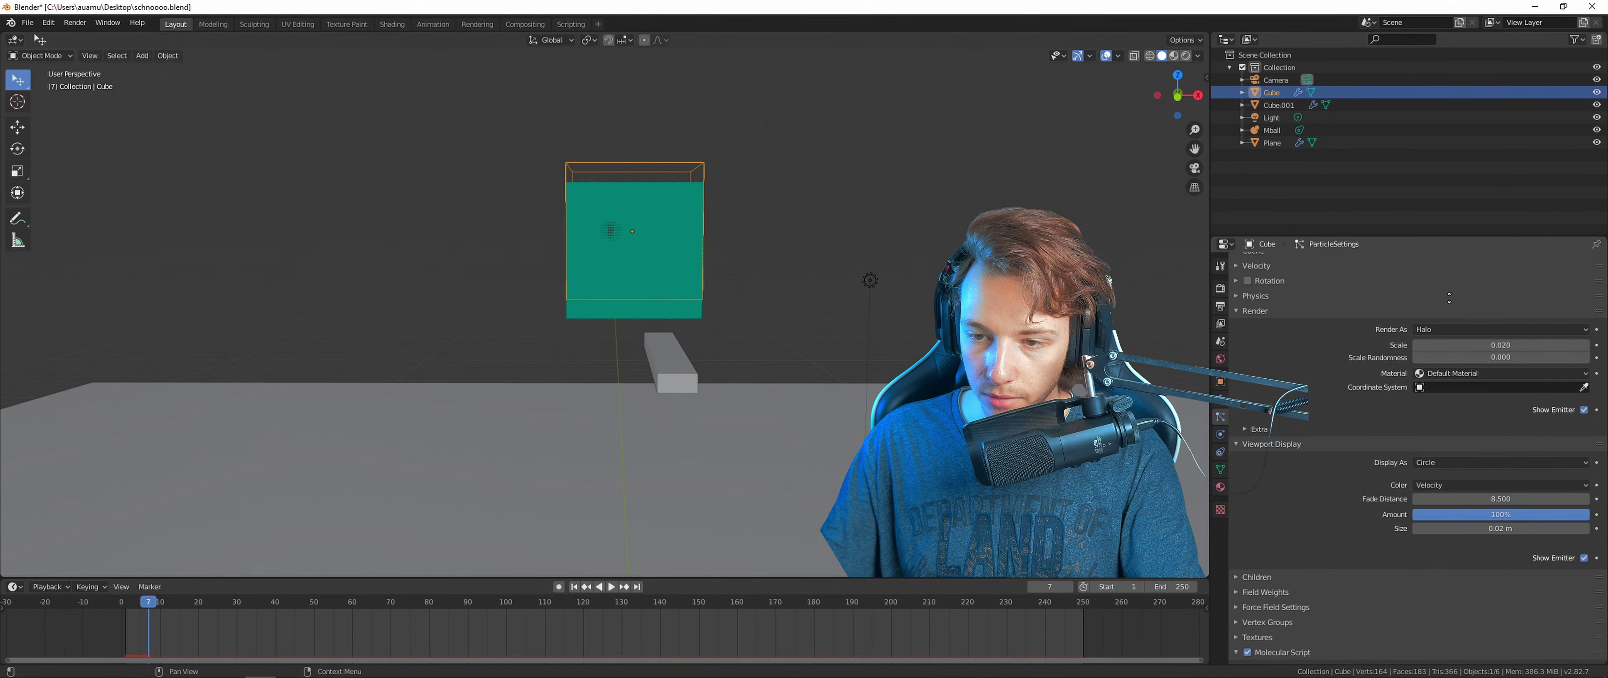
left_click(1433, 329)
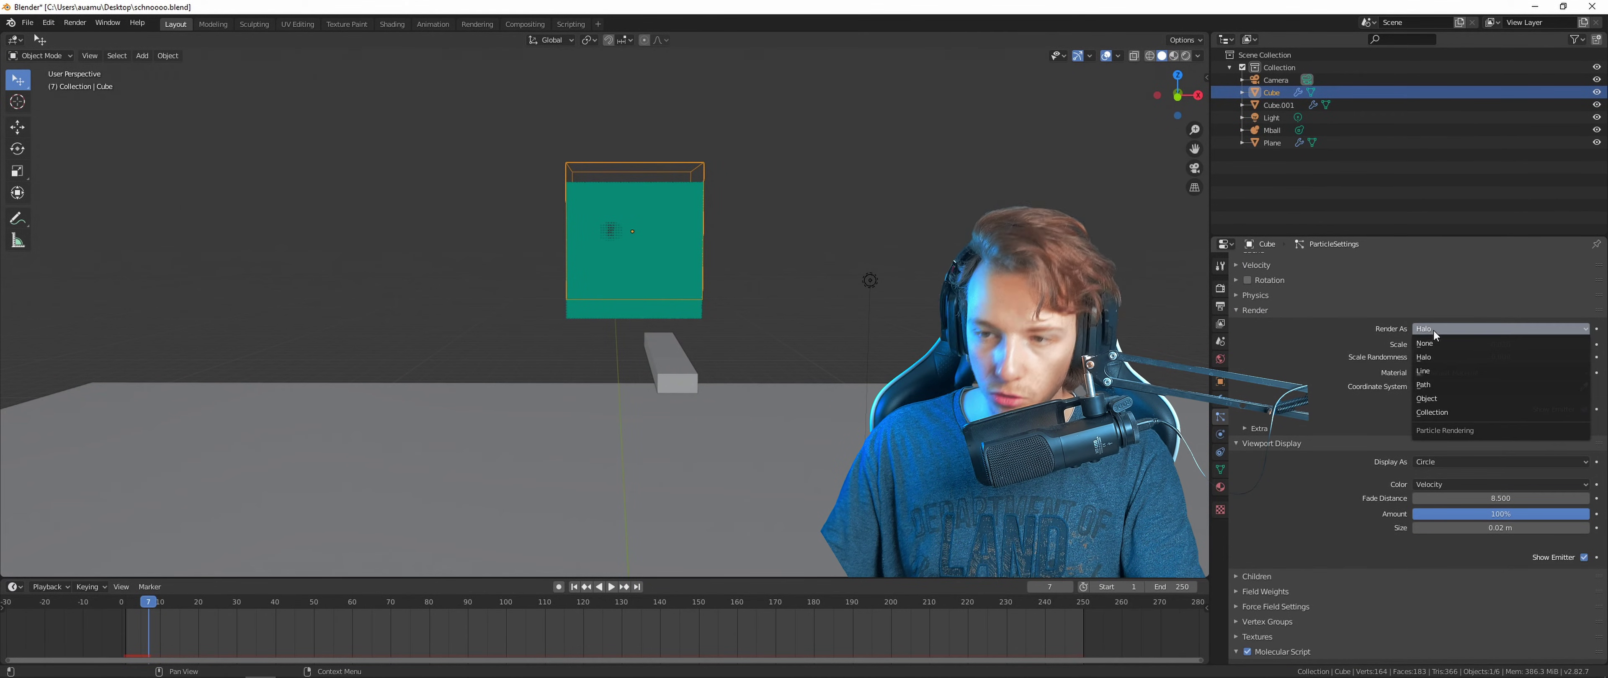
left_click(1430, 400)
left_click(1455, 421)
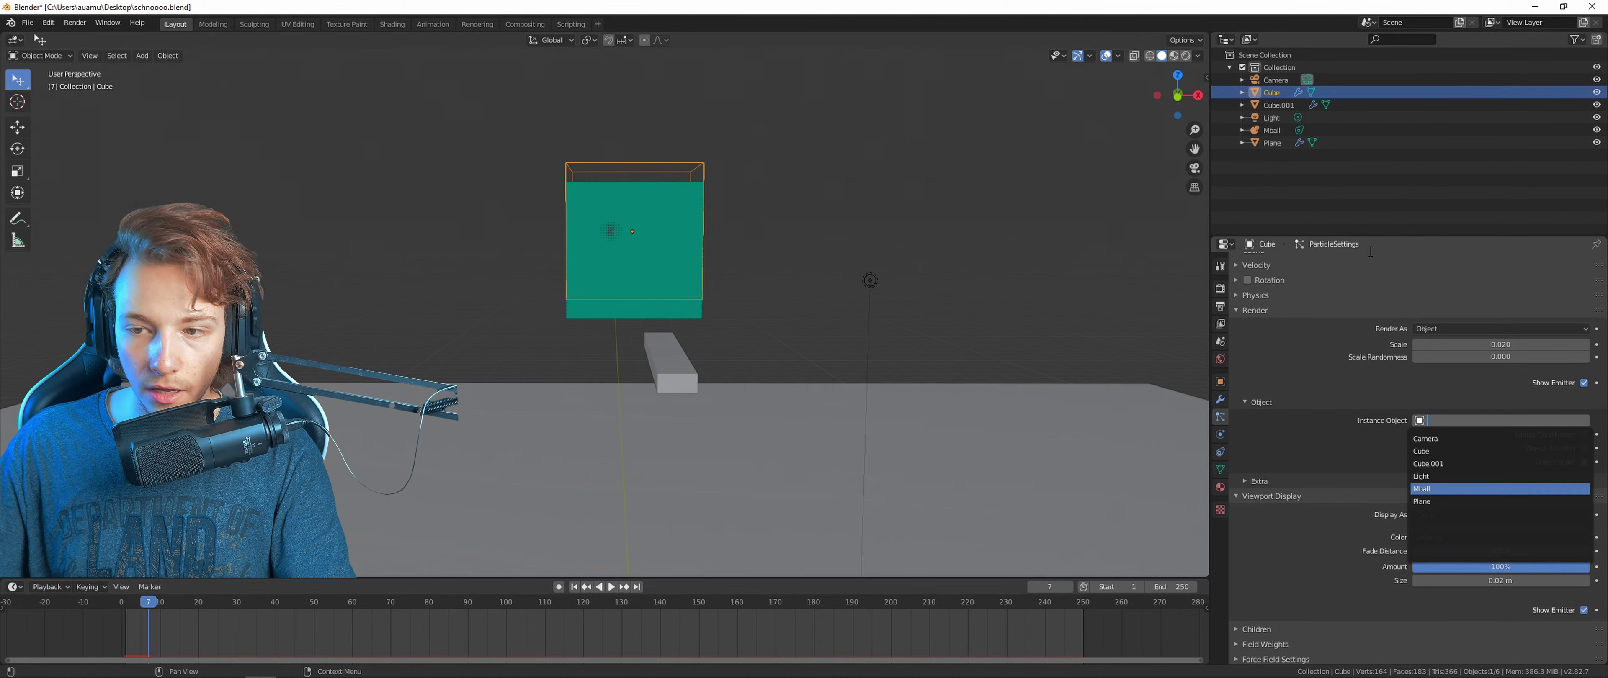
left_click(1430, 491)
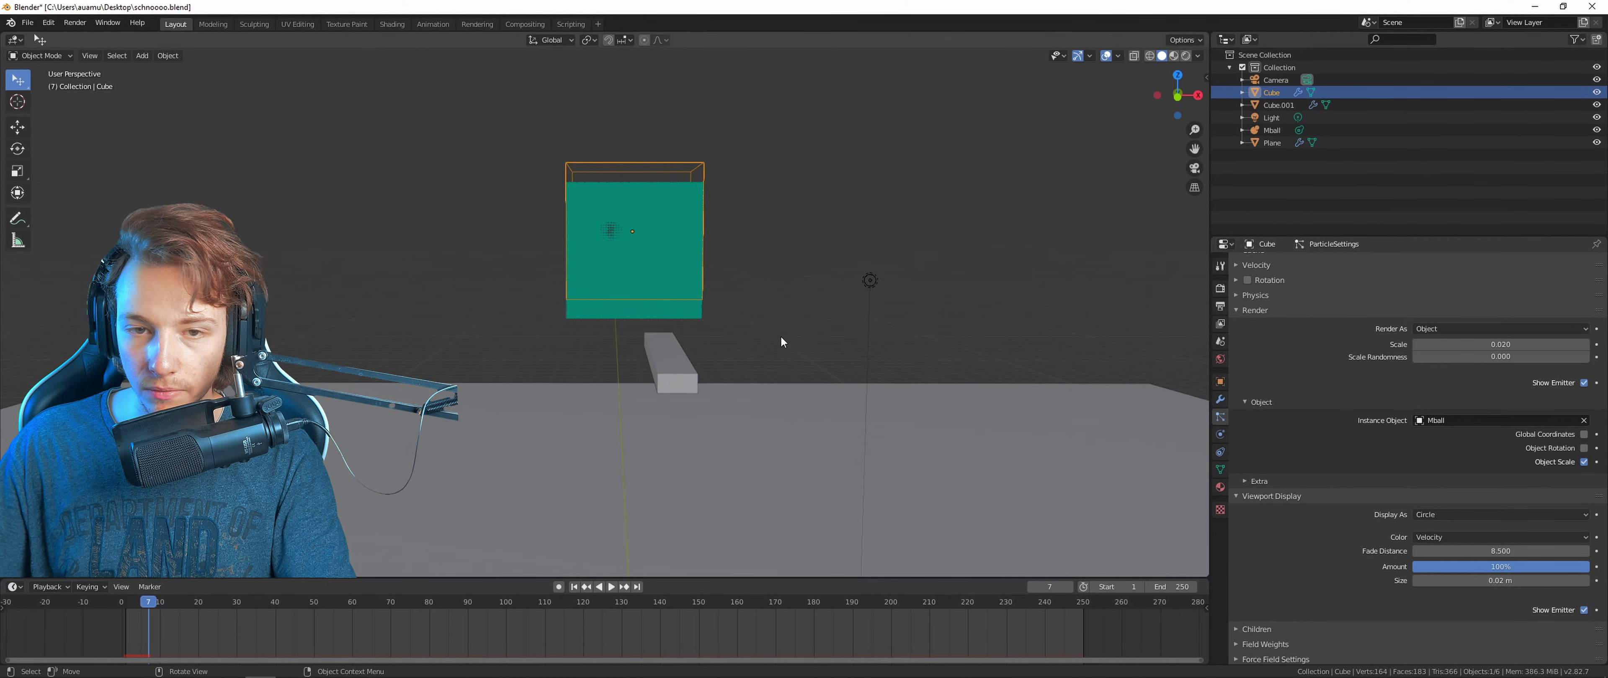
Set the particles' viewport display to Rendered, forming a grey metaball block.
middle_click_drag(780, 335, 812, 350)
left_click(1430, 514)
left_click(1423, 518)
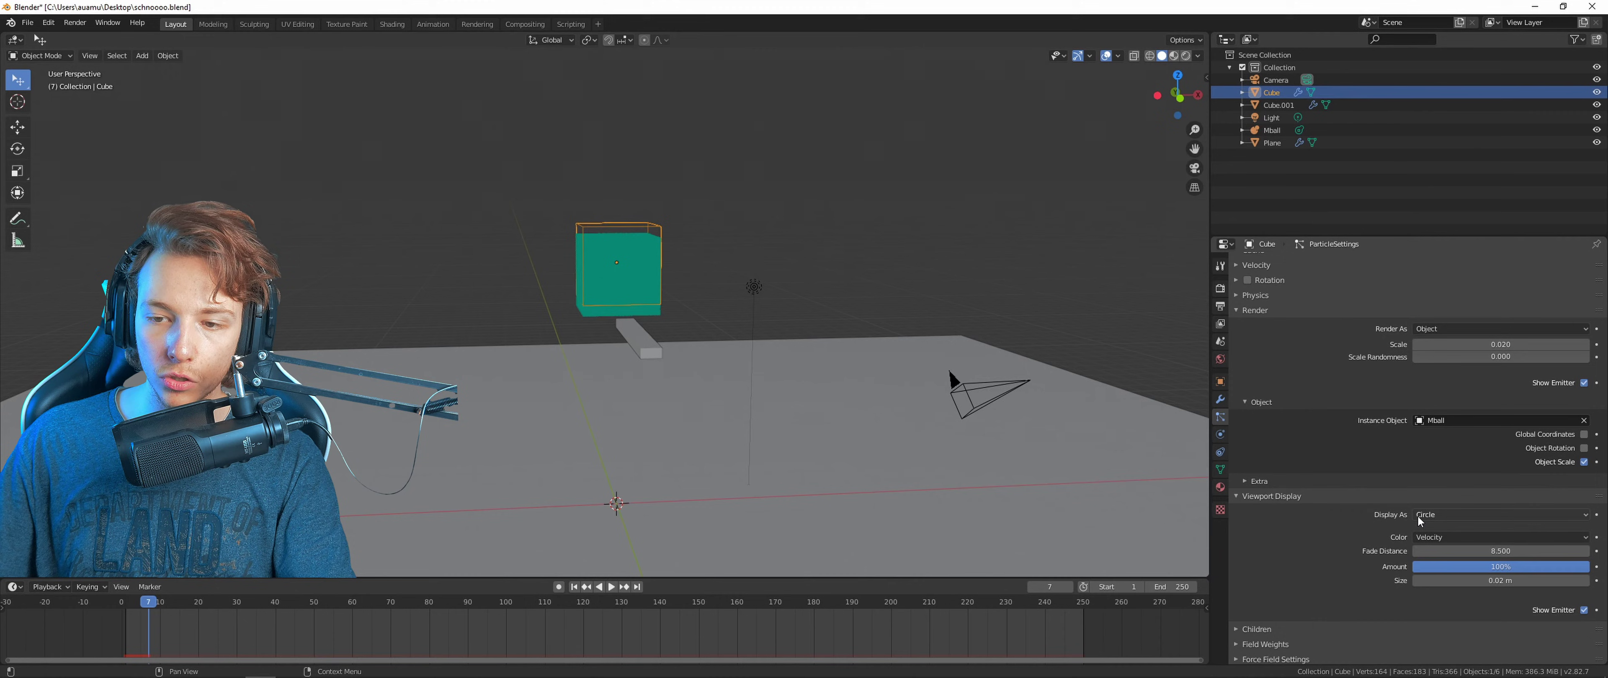
left_click(1433, 516)
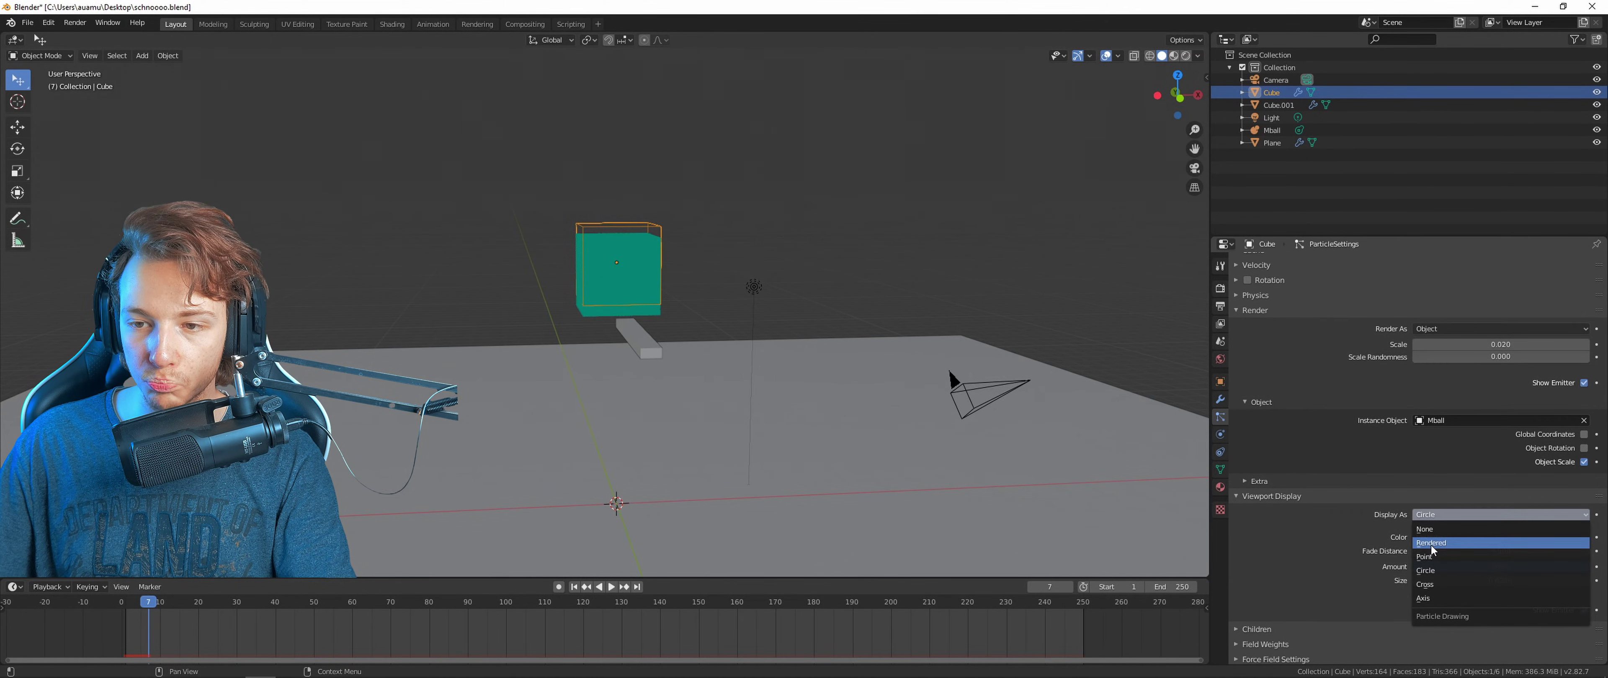
left_click(1436, 543)
mouse_move(886, 375)
middle_mouse_down()
mouse_move(501, 281)
mouse_move(527, 307)
mouse_move(655, 296)
middle_mouse_up()
scroll(502, 282, "up", 5)
scroll(557, 311, "down", 5)
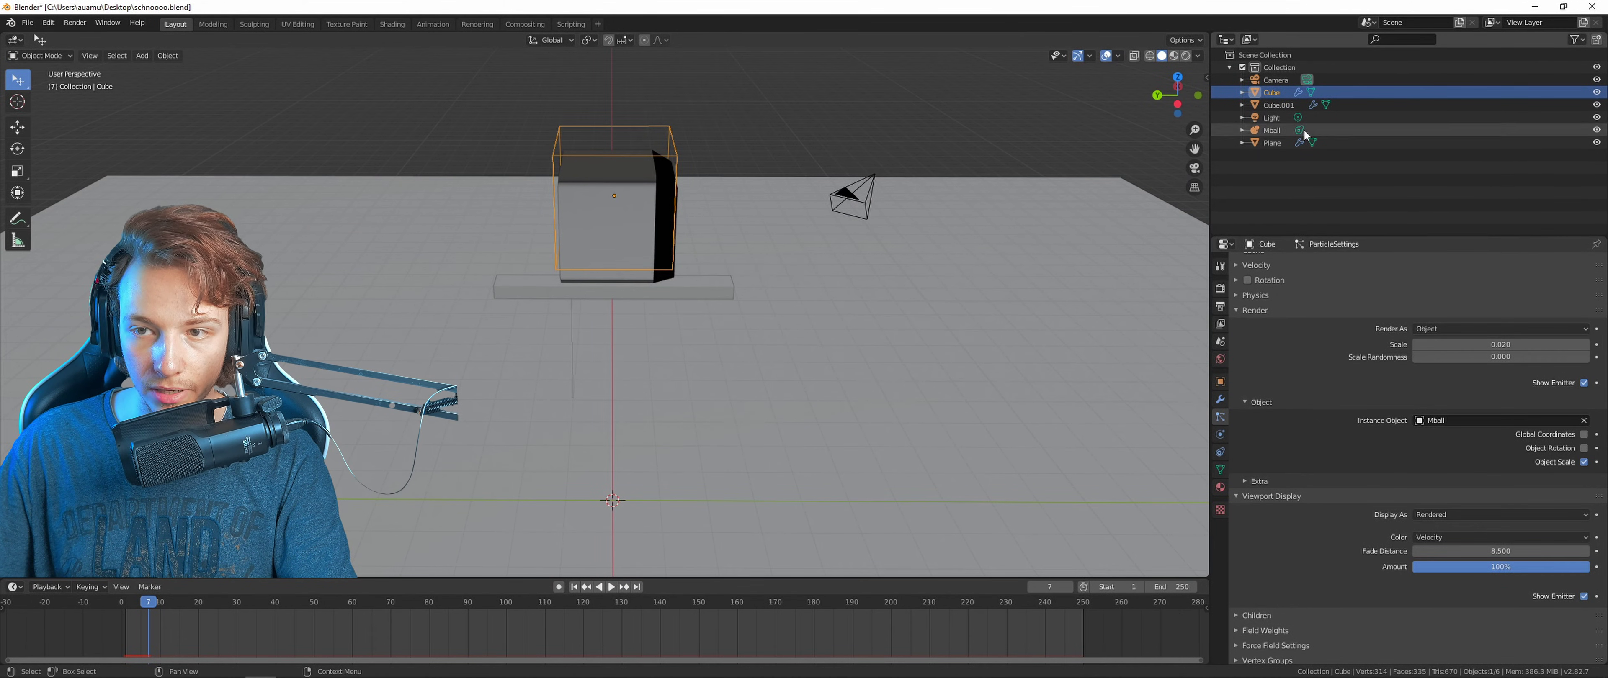
Select Mball and bring up its Metaball data settings.
left_click(1269, 131)
middle_click_drag(747, 297, 812, 400)
left_click(1220, 435)
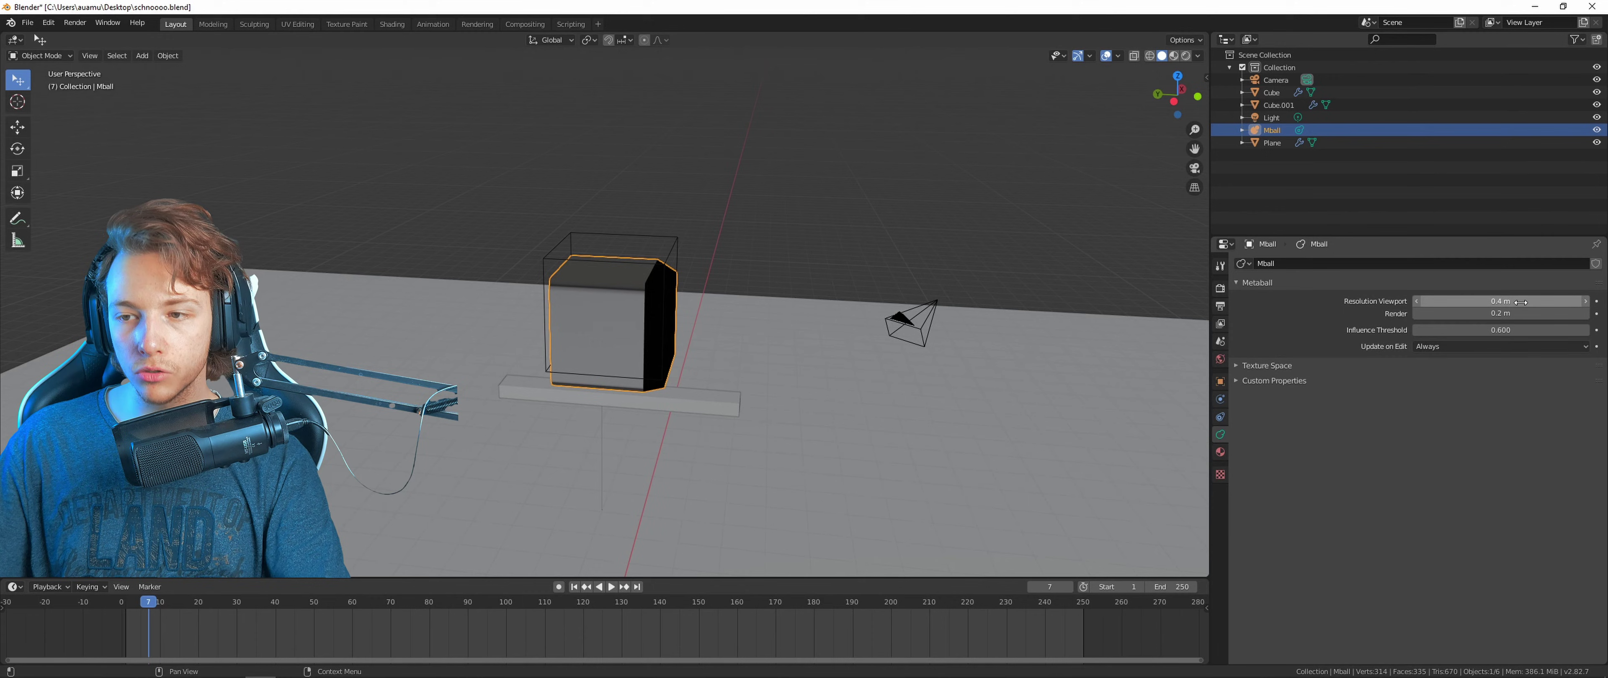
Set the metaball's viewport resolution to 0.02 m.
left_click(1492, 314)
key("ctrl+c")
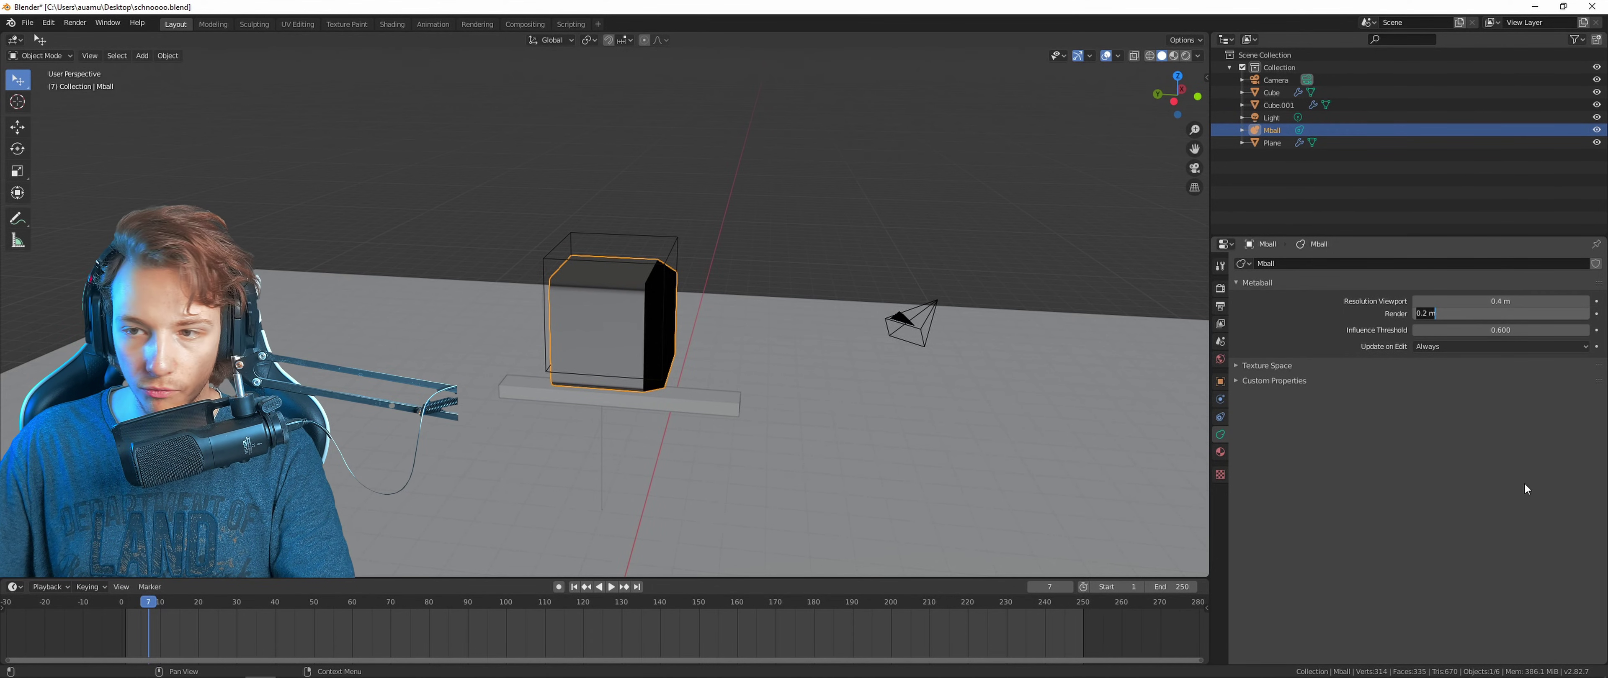
left_click(1494, 302)
key("ctrl+v")
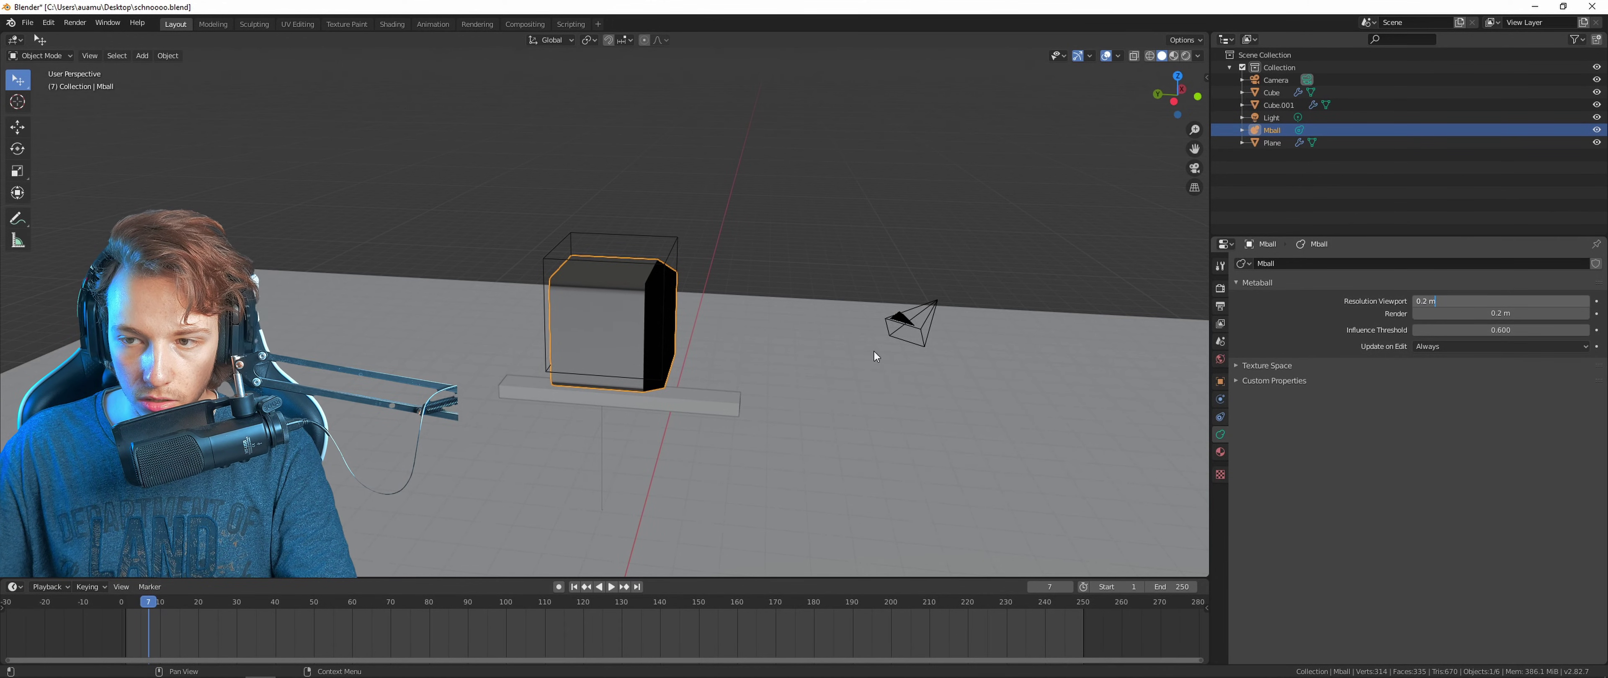
key("Return")
middle_click_drag(559, 304, 718, 312)
left_click(1425, 302)
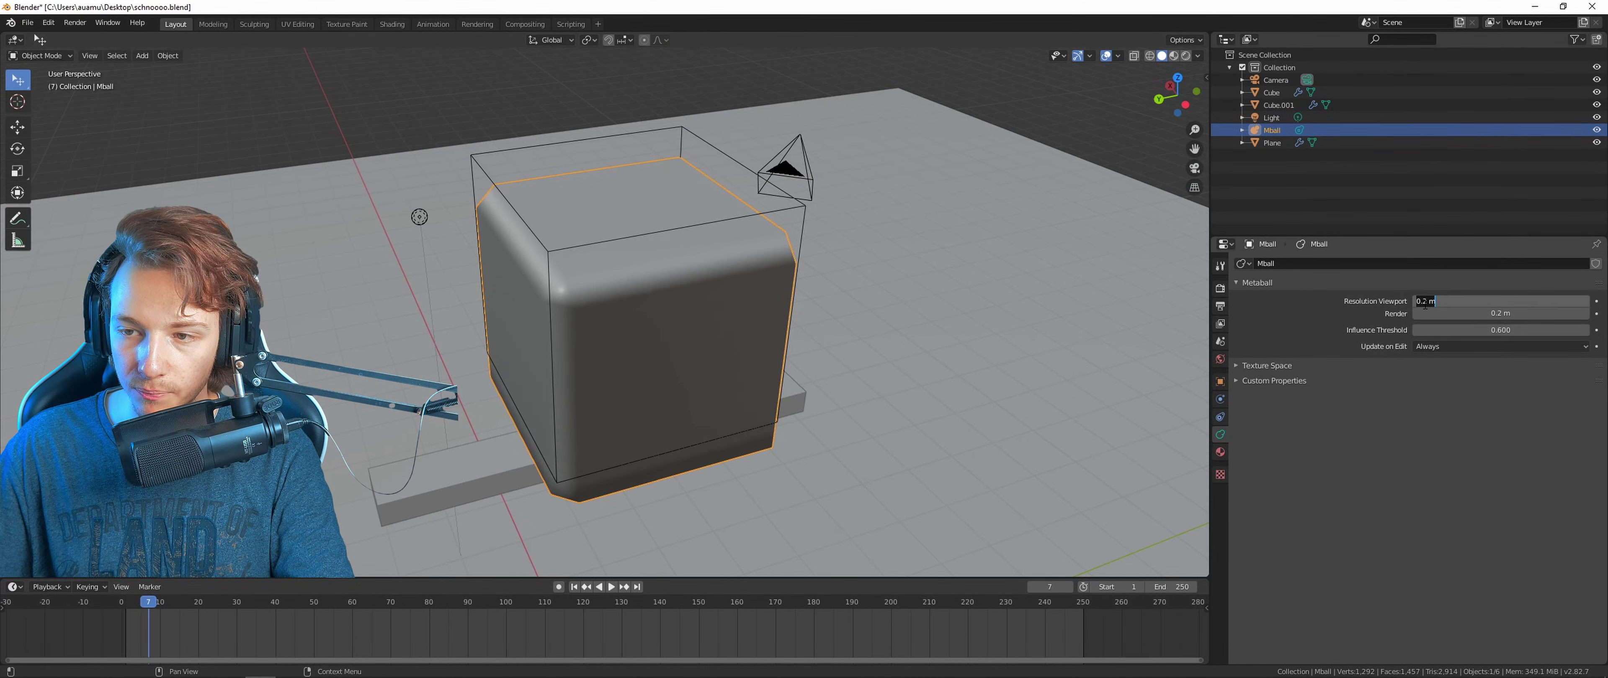
type("0")
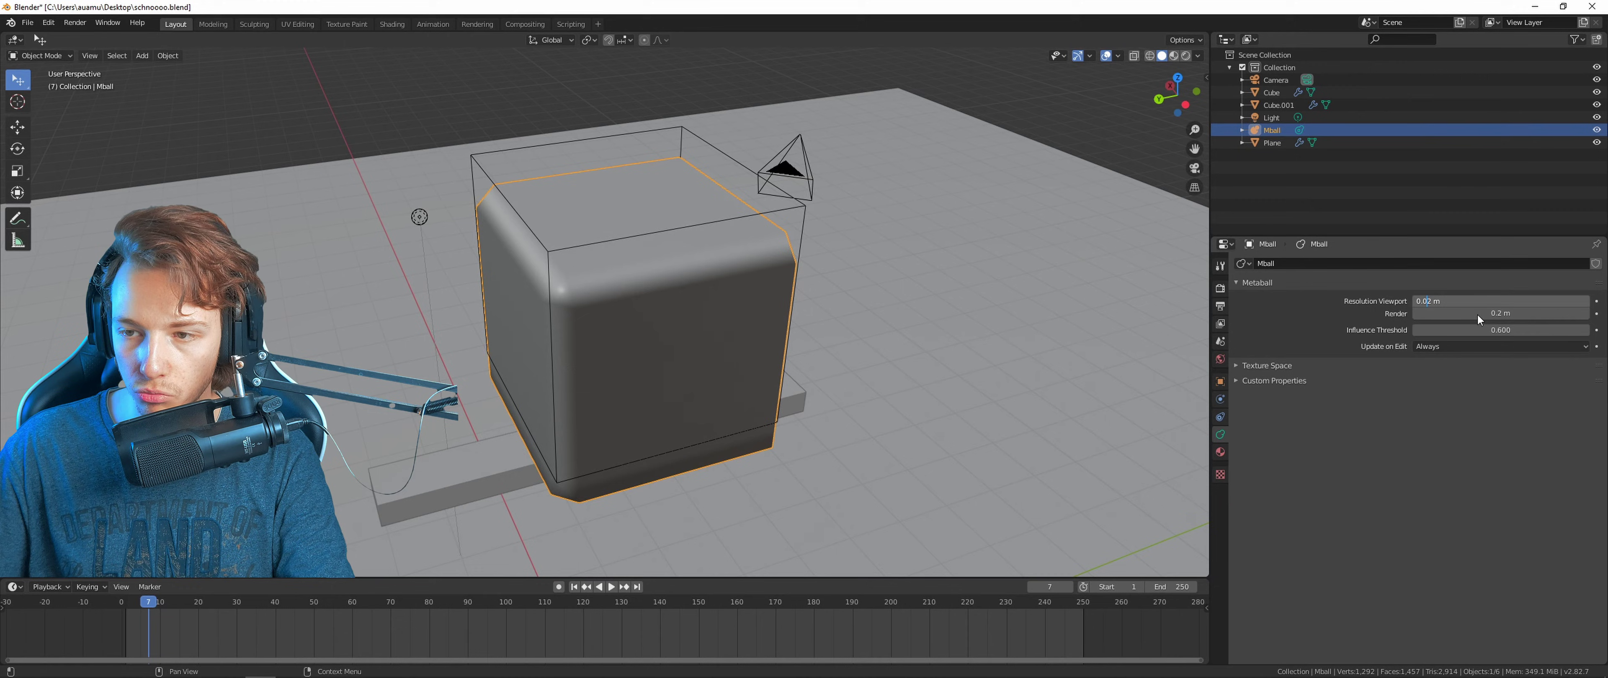
key("Return")
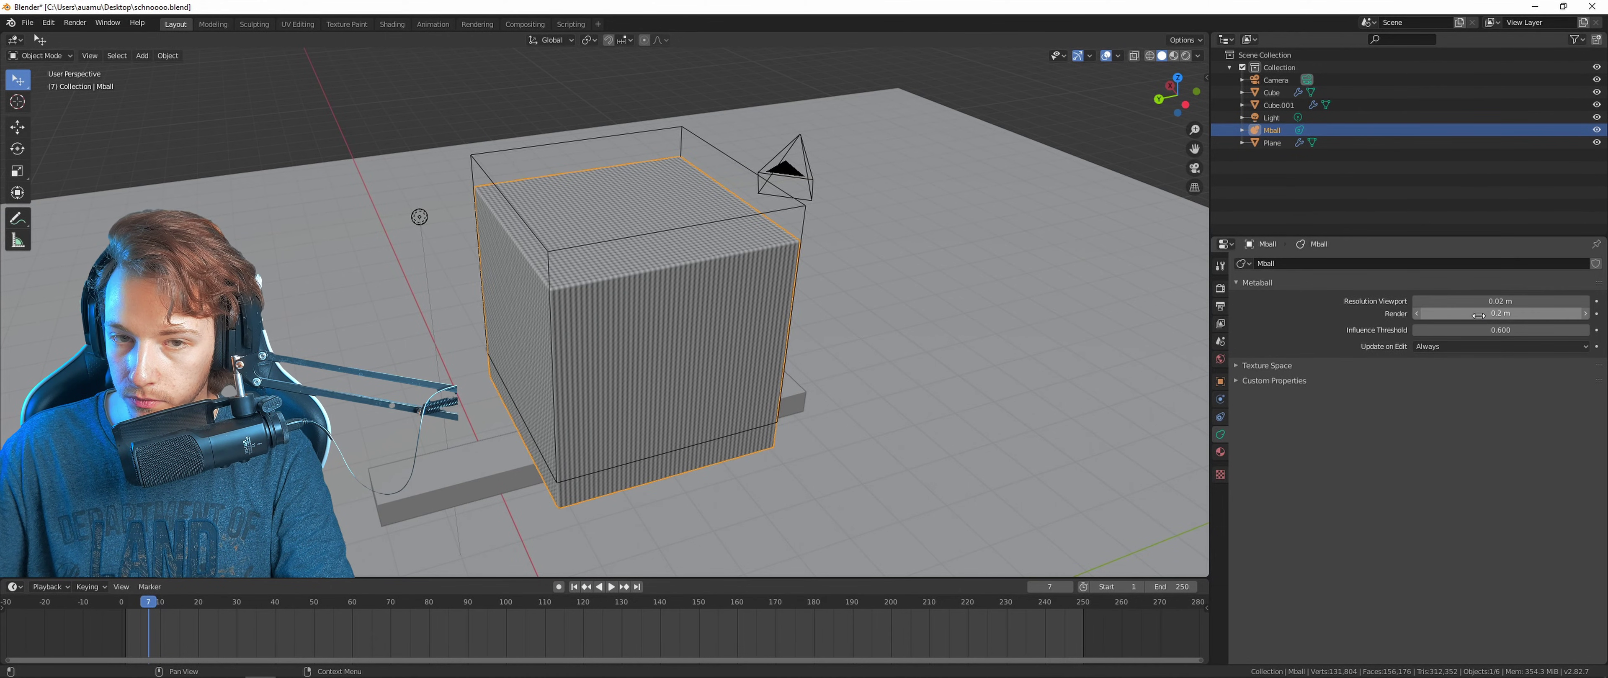
middle_click_drag(737, 262, 699, 262)
scroll(698, 262, "up", 3)
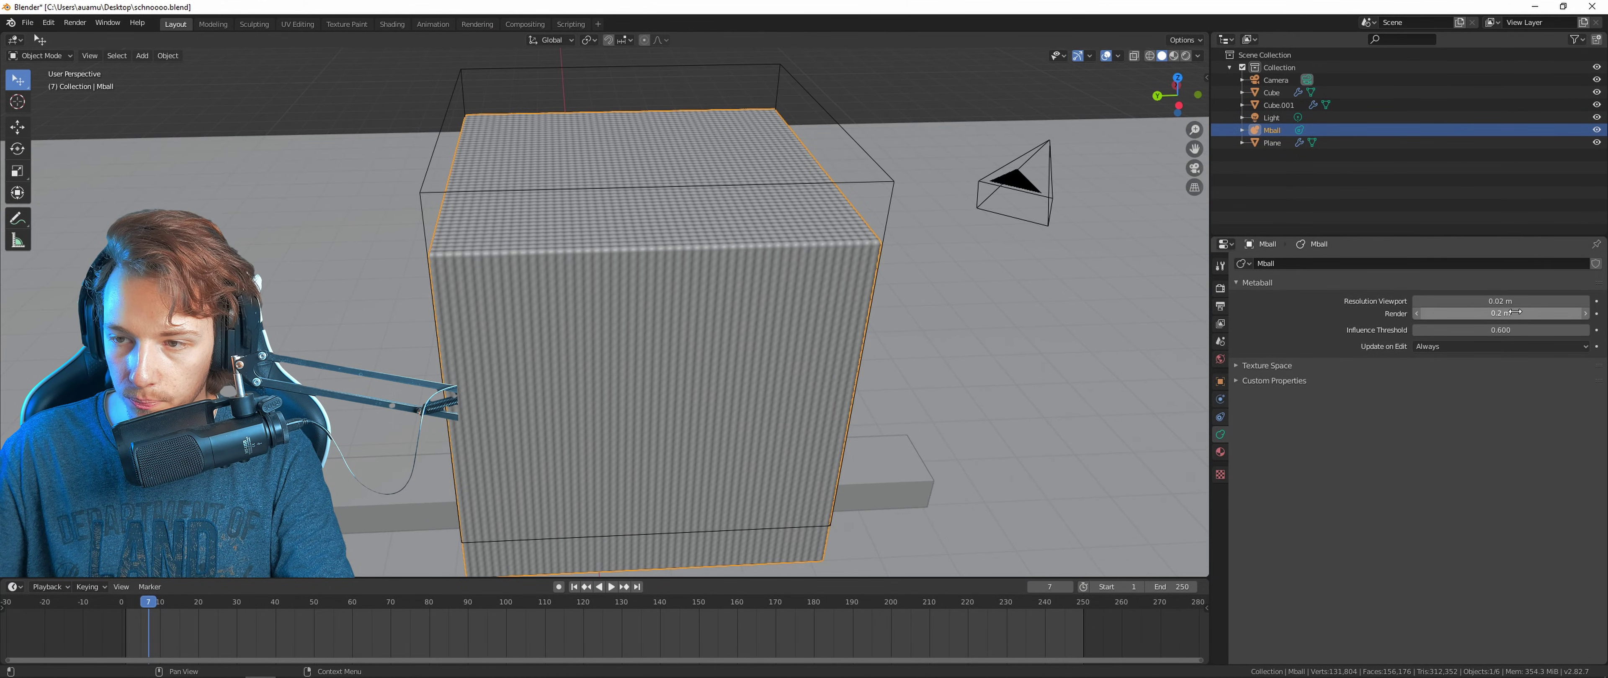
Set the render resolution to 0.02 m and keep Influence Threshold at 0.600.
left_click(1503, 301)
key("Tab")
type(".02")
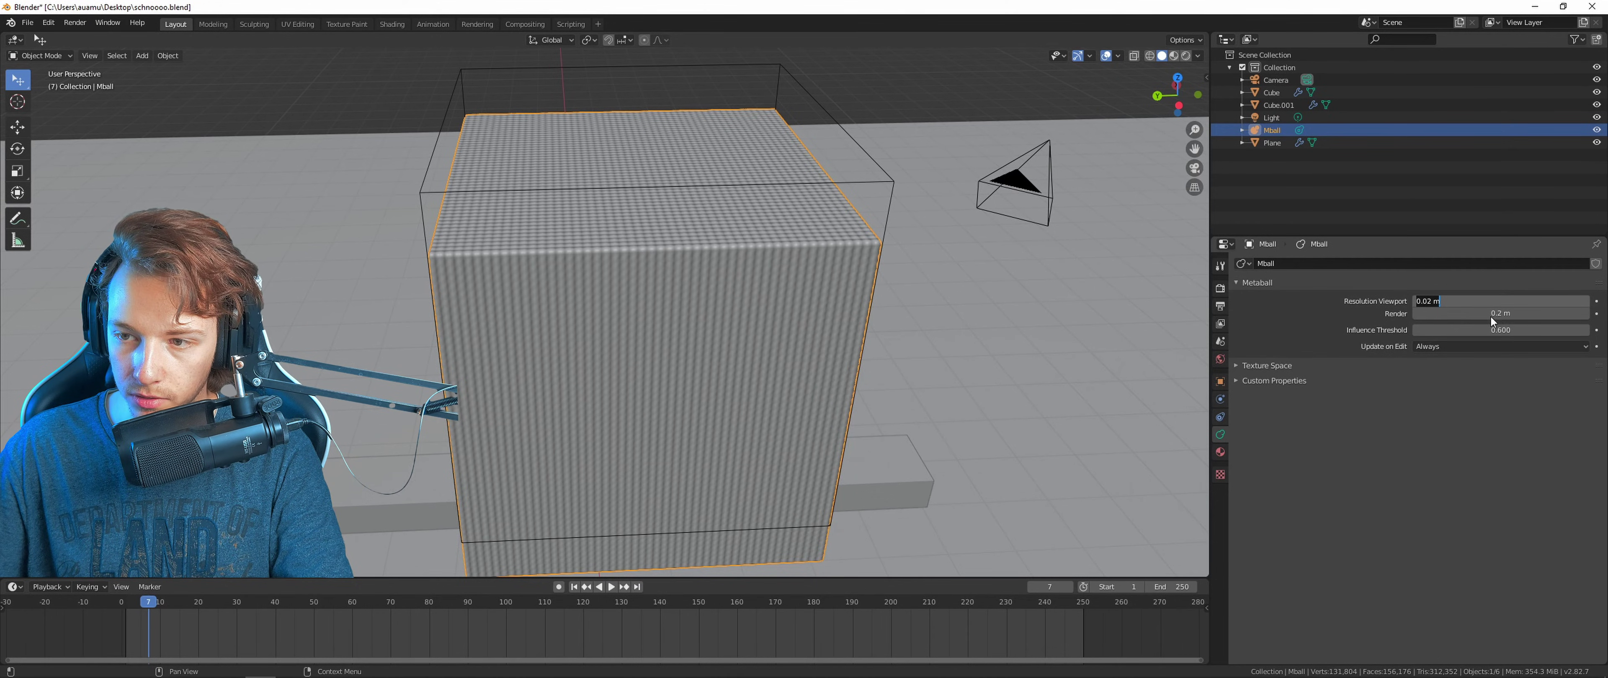
left_click(1433, 330)
type(".6")
key("Return")
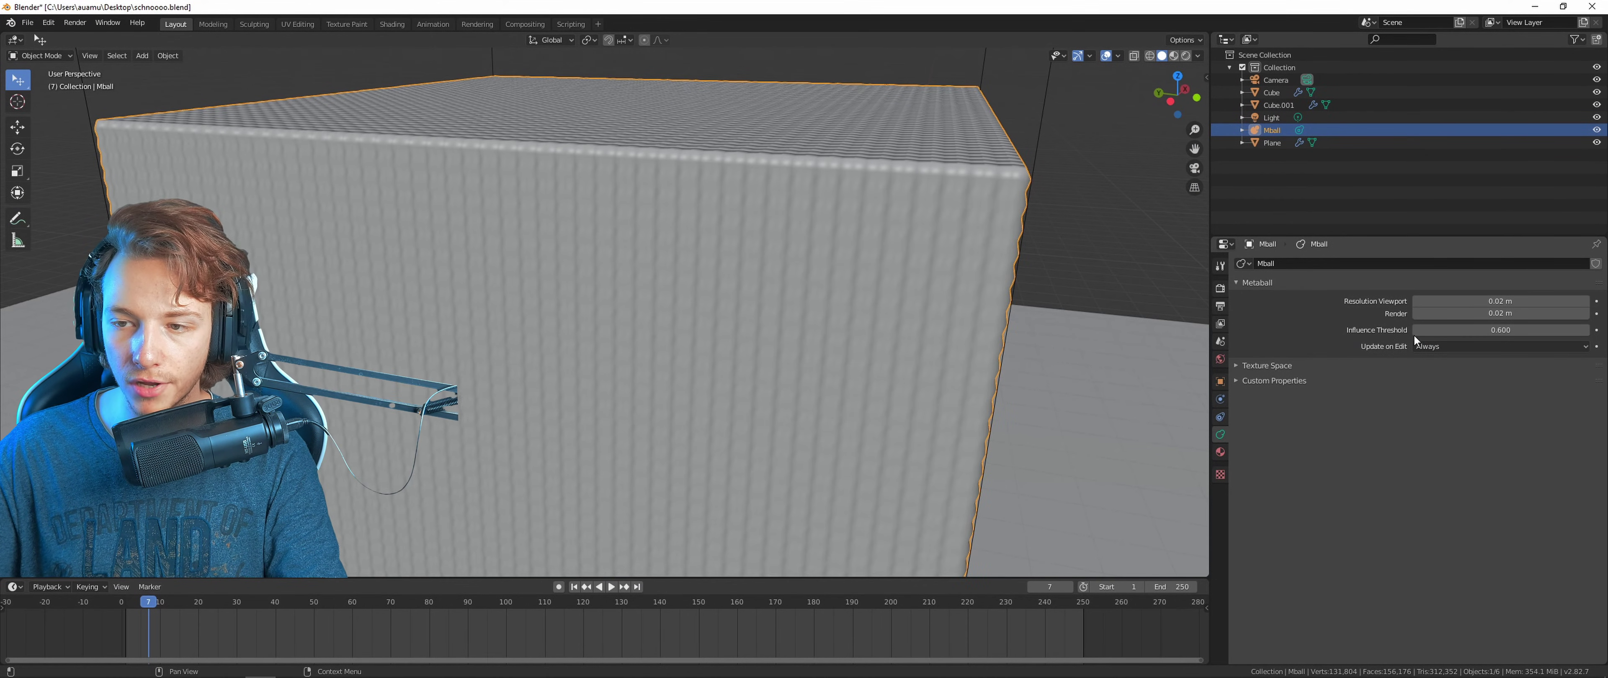
middle_click_drag(688, 186, 679, 196)
Scale Mball to 1.2 on X, Y and Z from the N sidebar.
key("n")
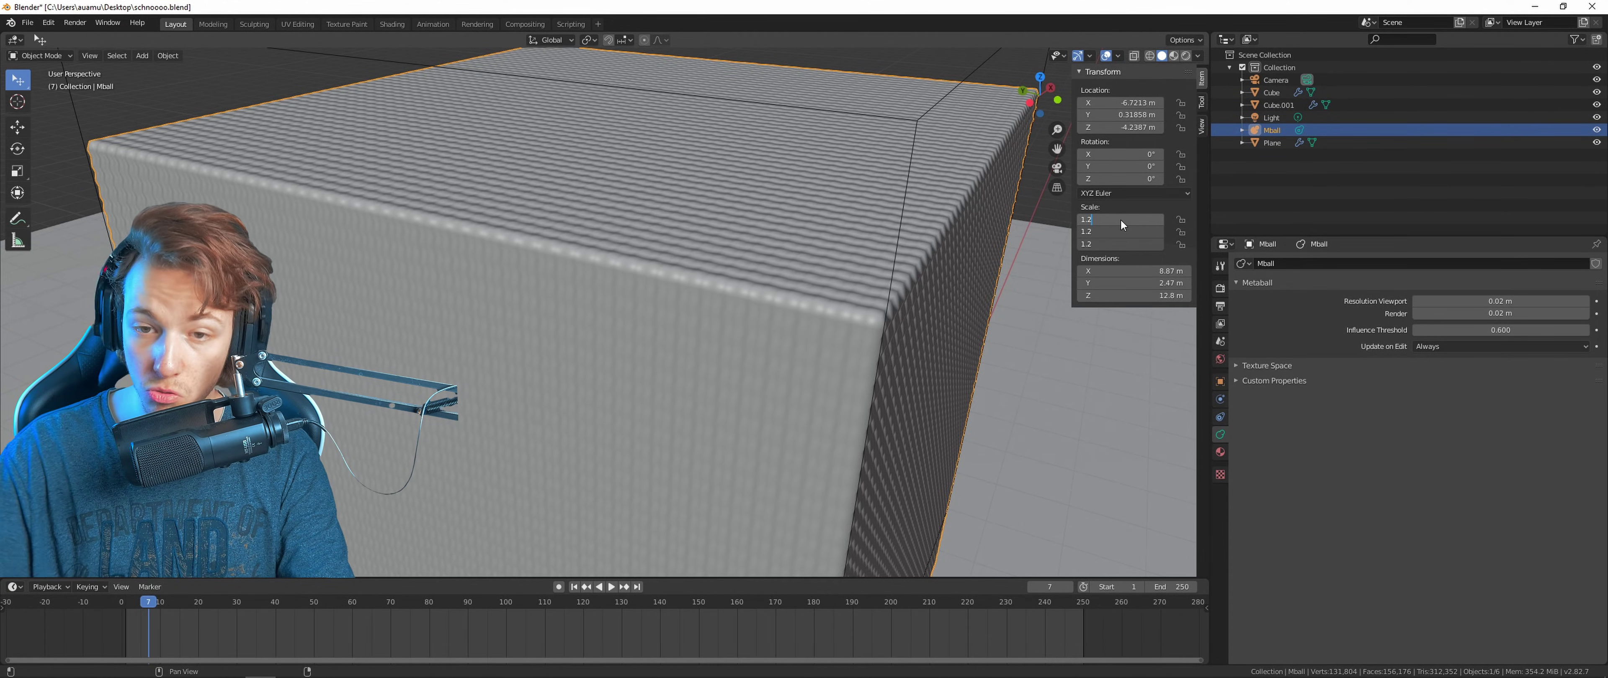
key("Return")
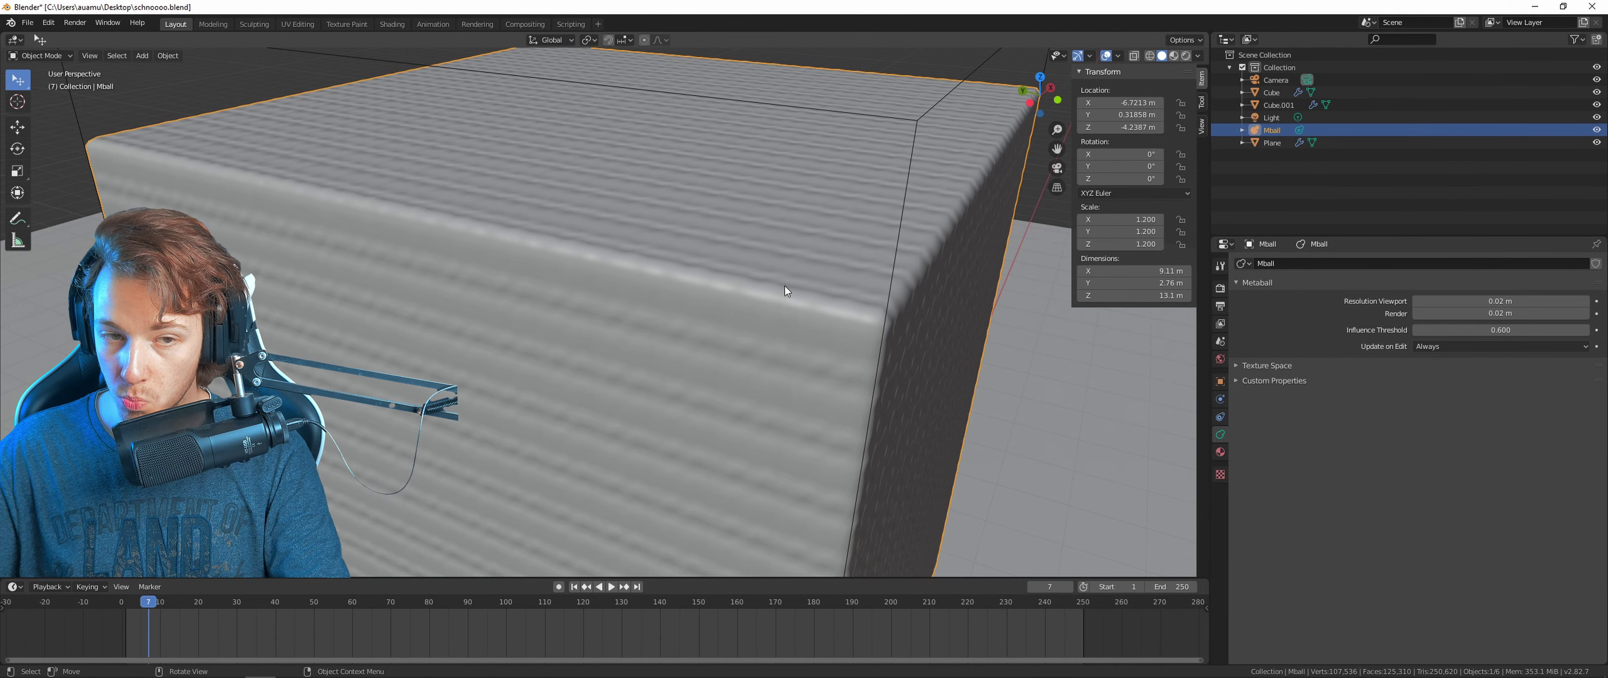
middle_click_drag(785, 287, 684, 357)
scroll(816, 302, "down", 5)
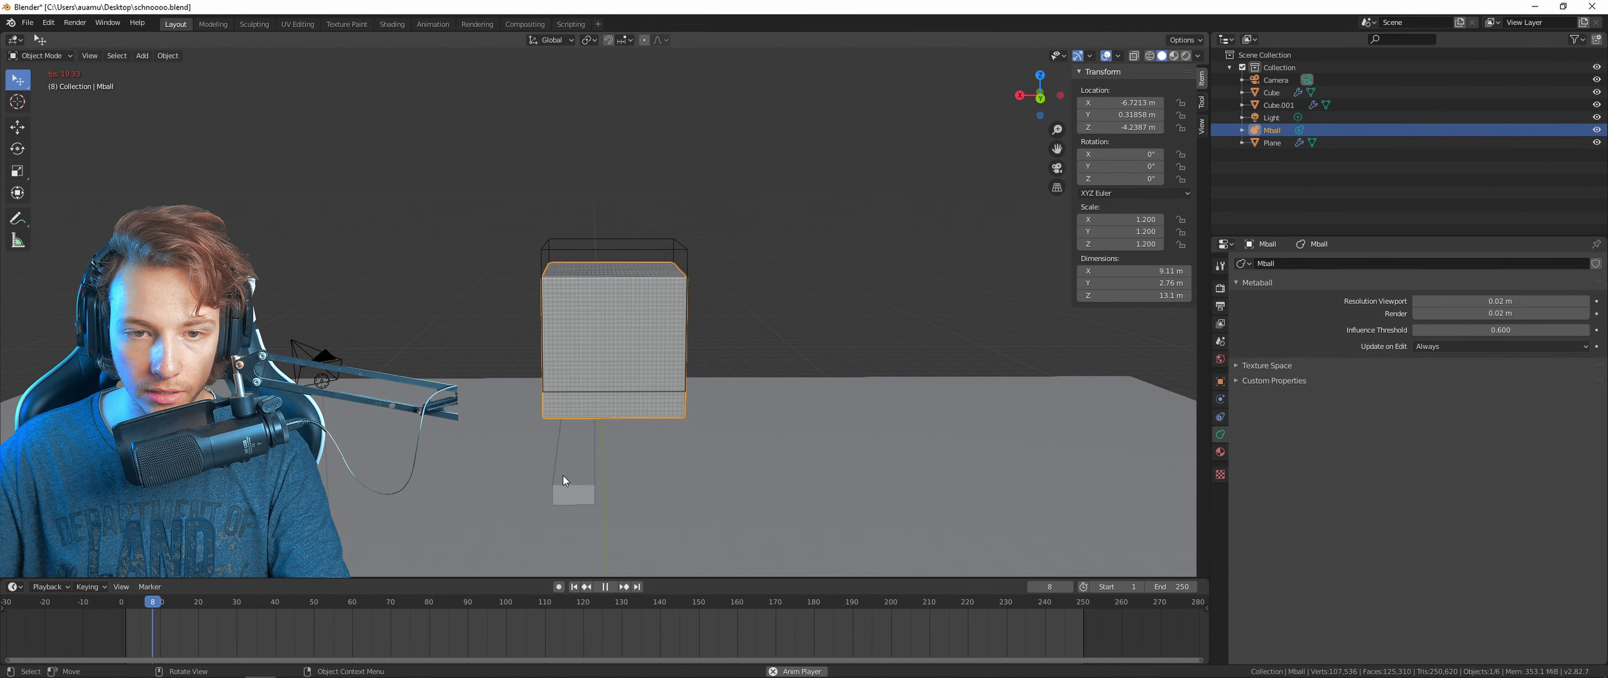
Stop playback and split the 3D view into two side-by-side viewports.
key("space")
middle_click_drag(568, 439, 626, 433)
scroll(624, 421, "up", 5)
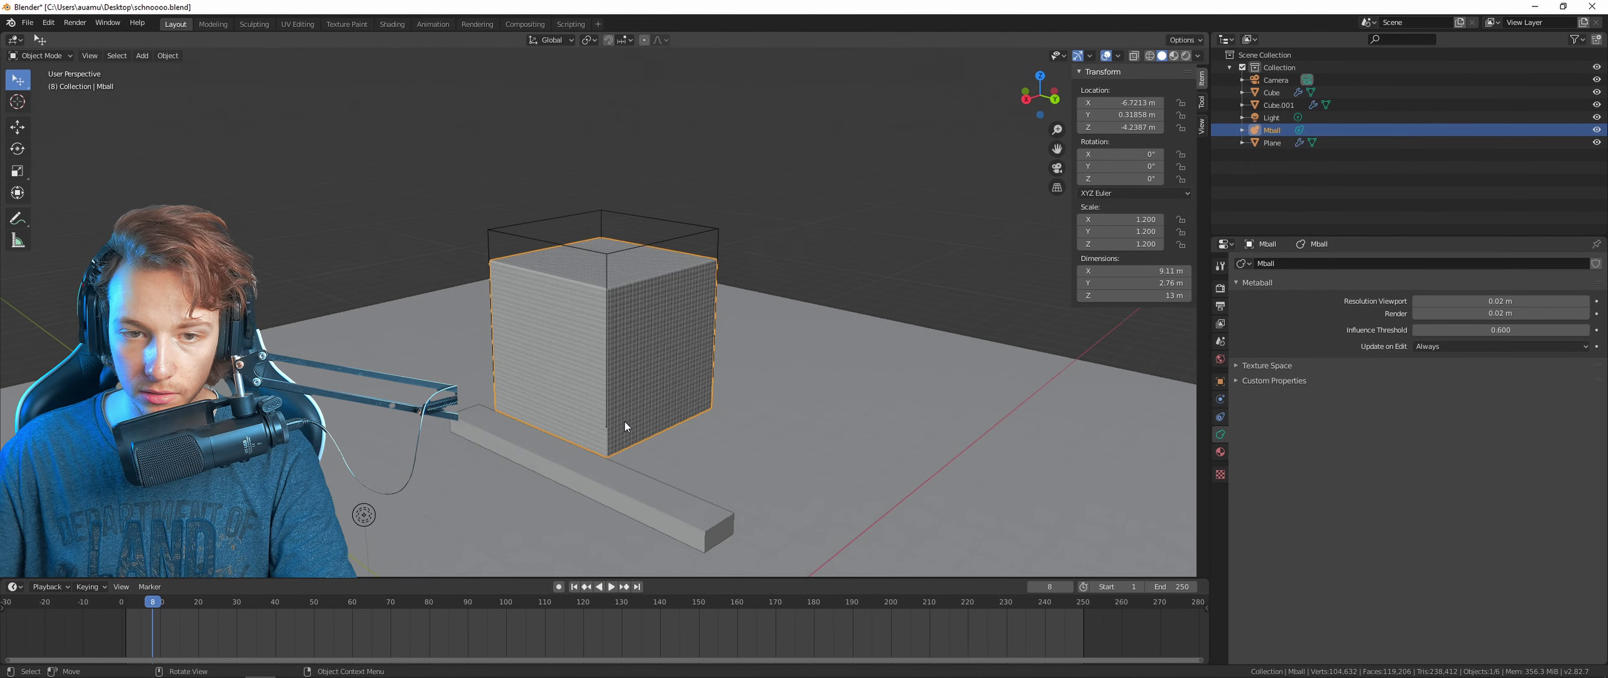
middle_click_drag(571, 399, 630, 350)
left_click_drag(1203, 32, 762, 47)
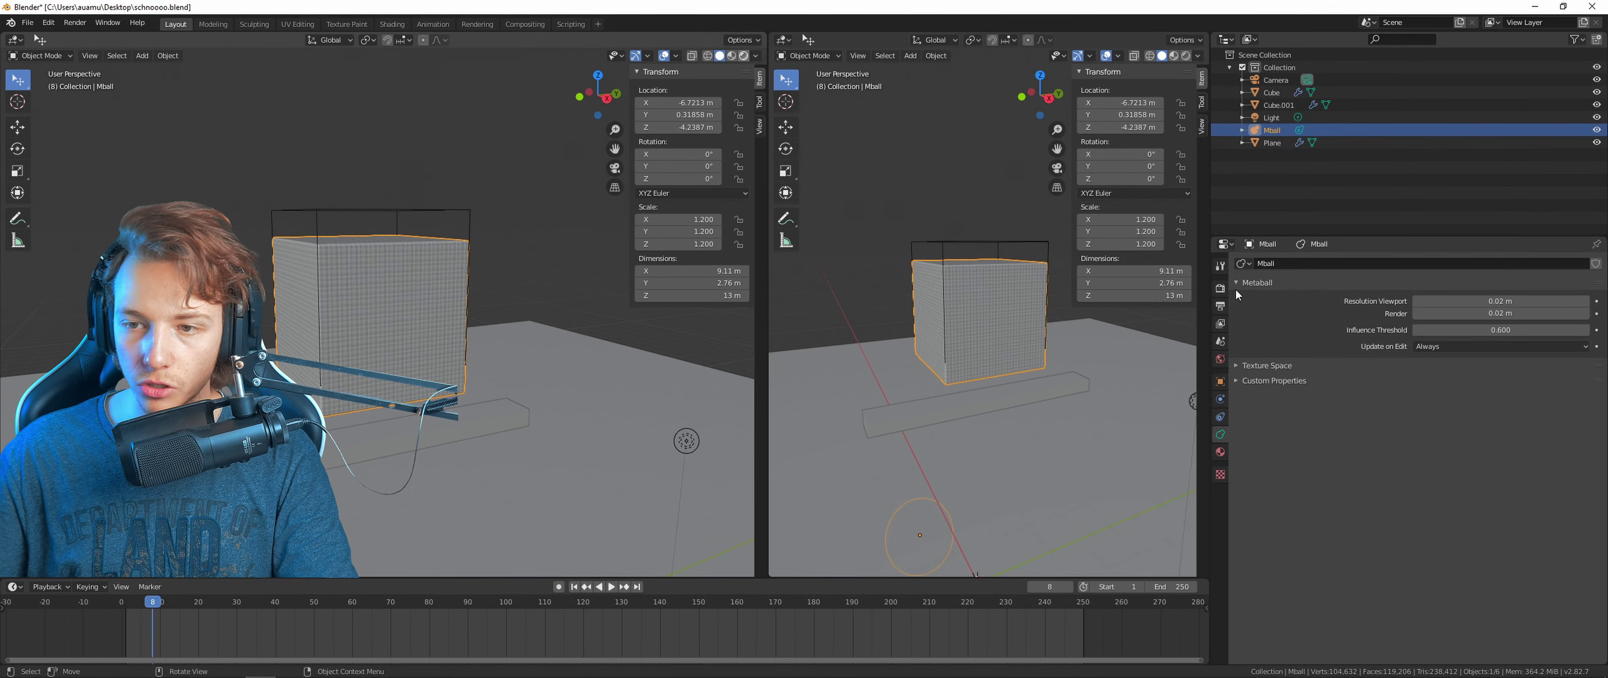
Show the left viewport rendered in Cycles and turn the right pane into a Shader Editor.
key("z")
left_click(1220, 289)
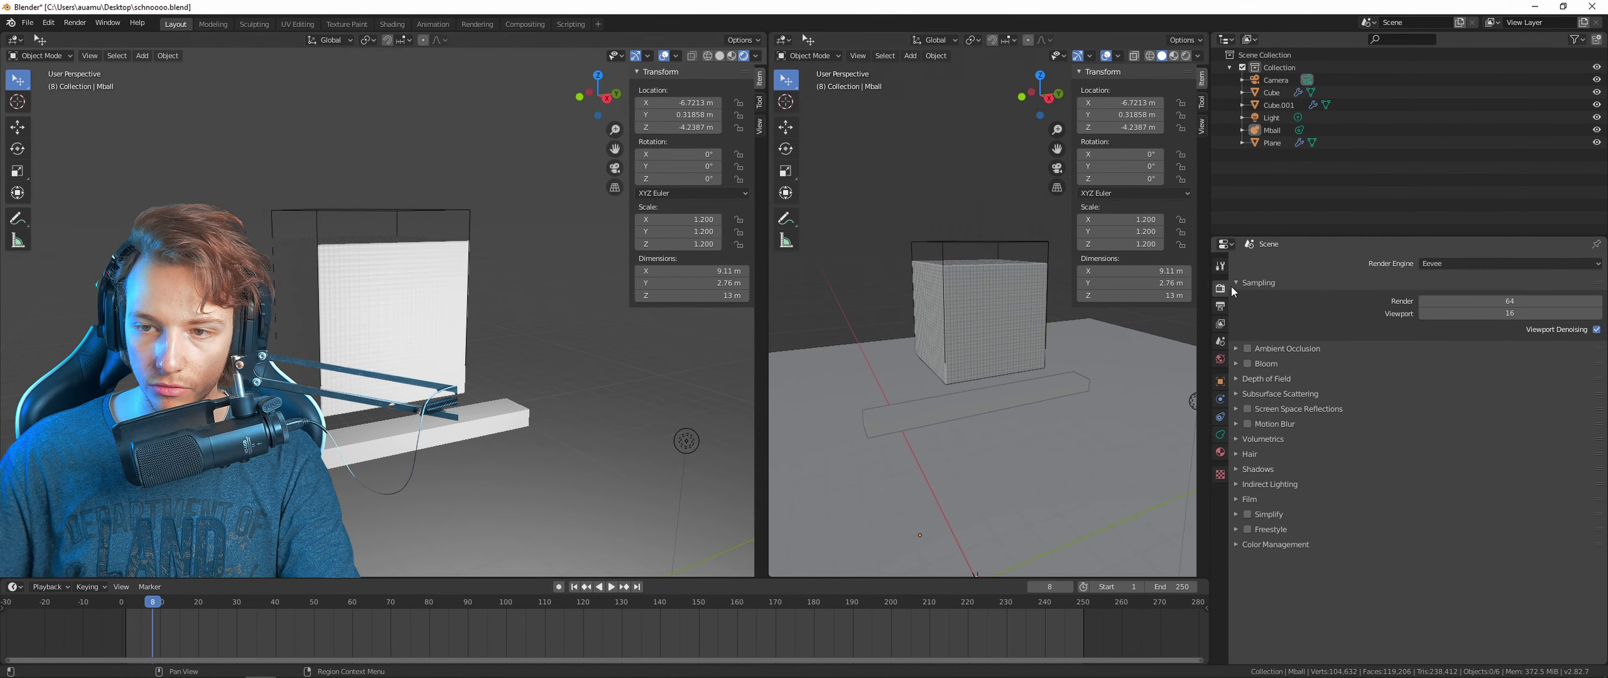
left_click(1501, 265)
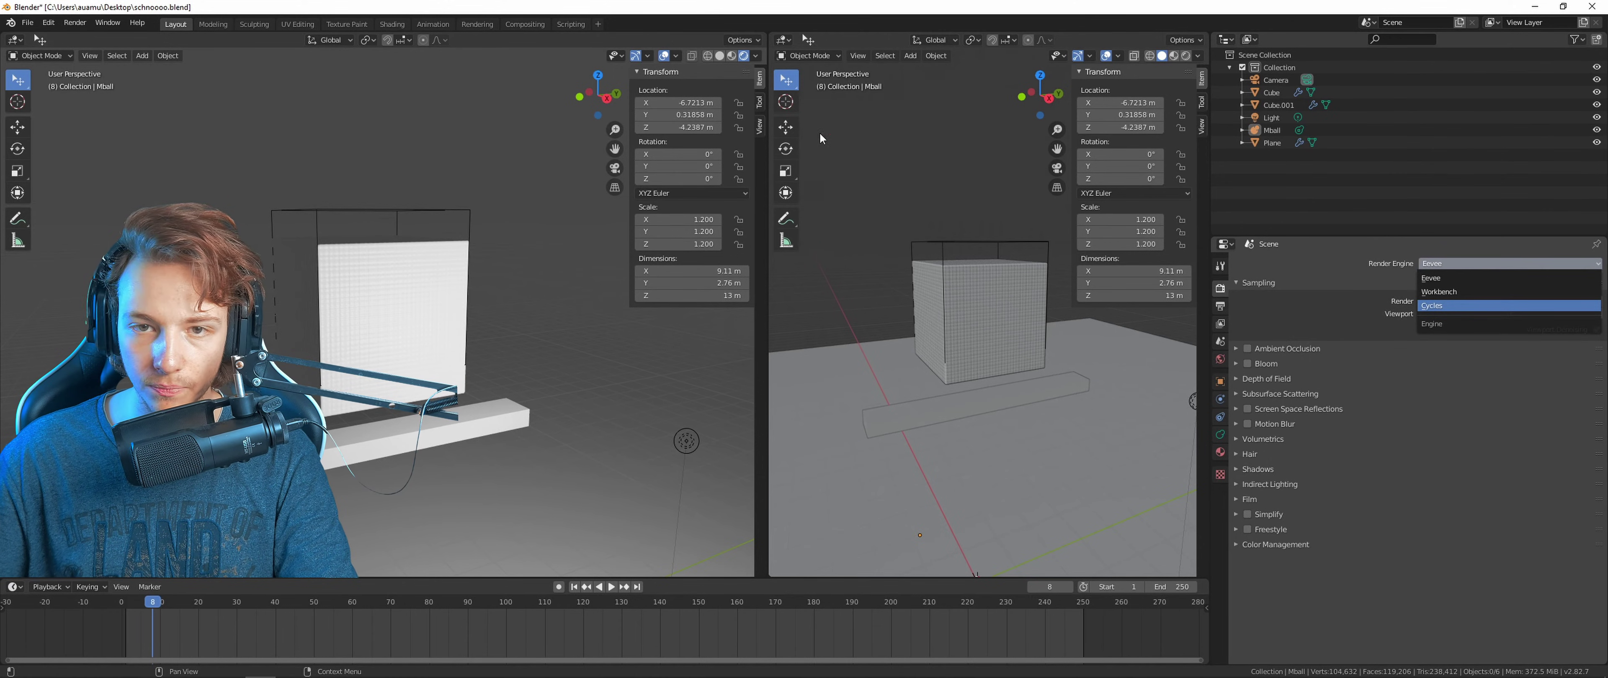
left_click(1436, 306)
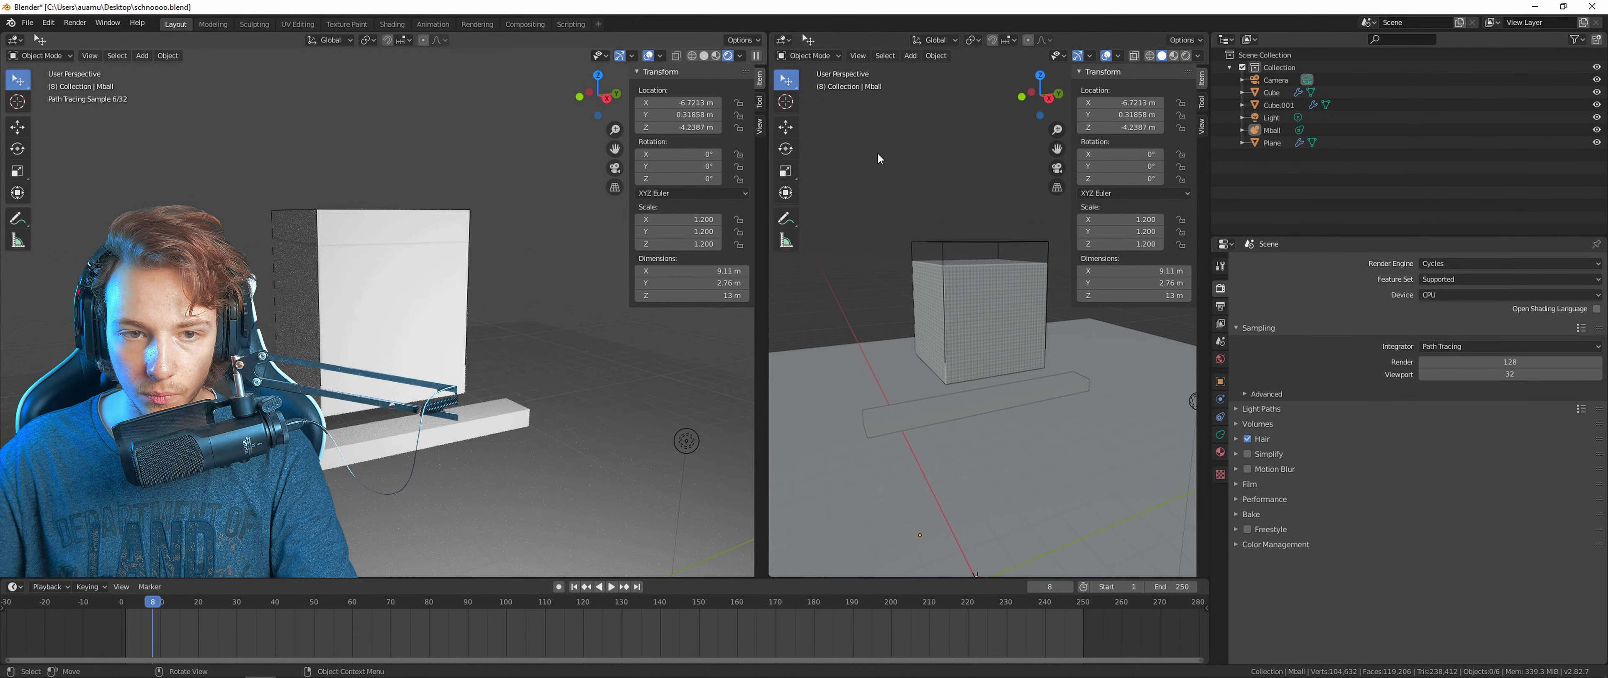
left_click(784, 41)
left_click(812, 127)
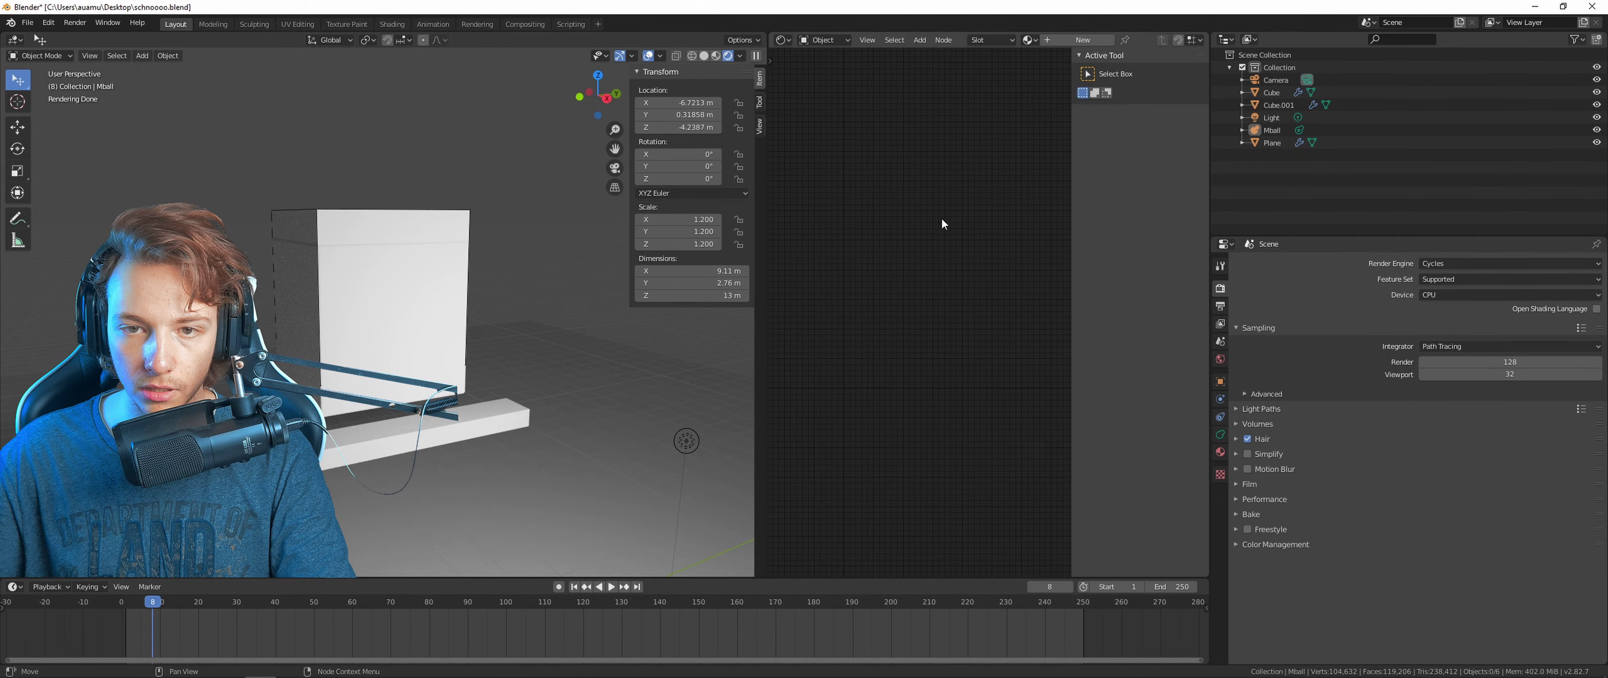
Give Mball new Material.001 with Principled BSDF Subsurface at 1.000, and expand Subsurface Radius.
left_click(1272, 143)
left_click(1272, 130)
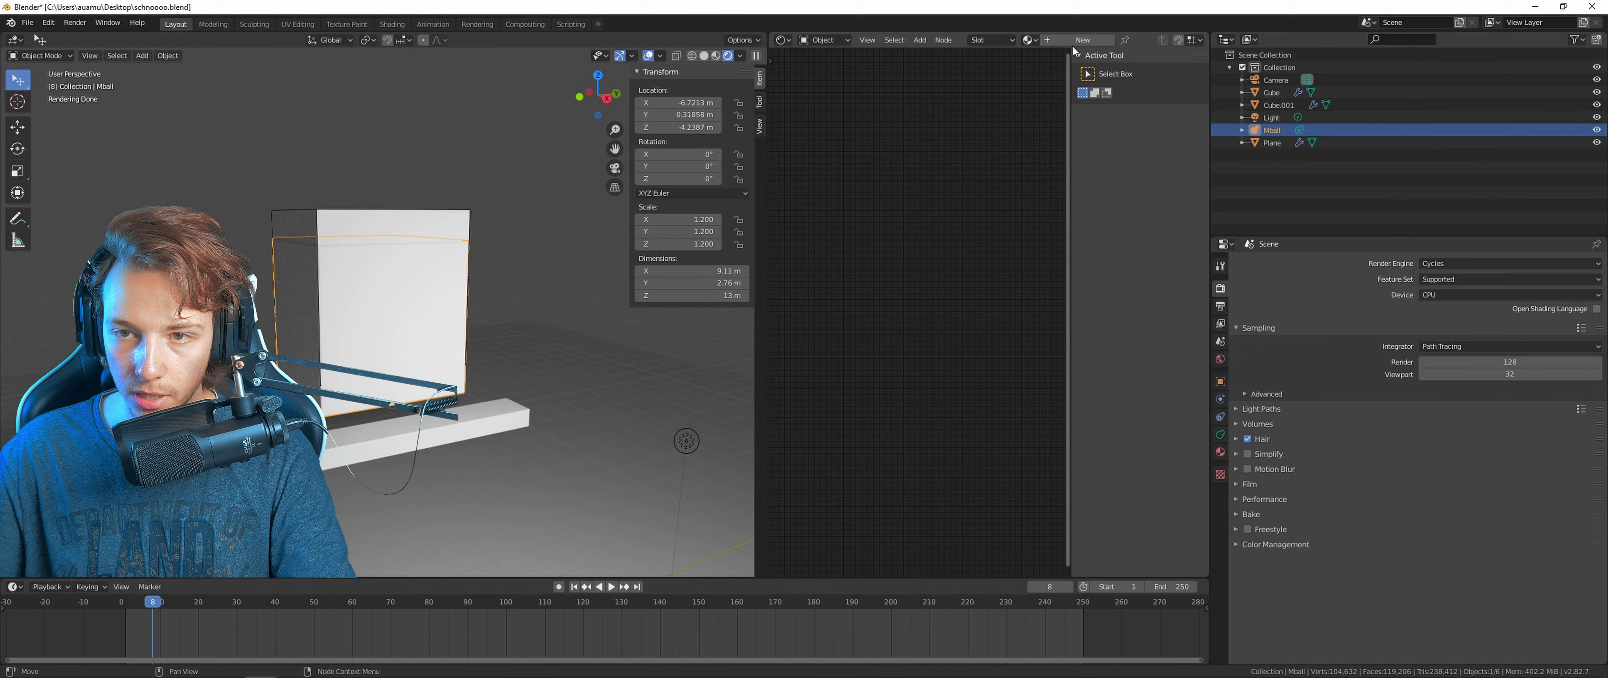
left_click(1083, 39)
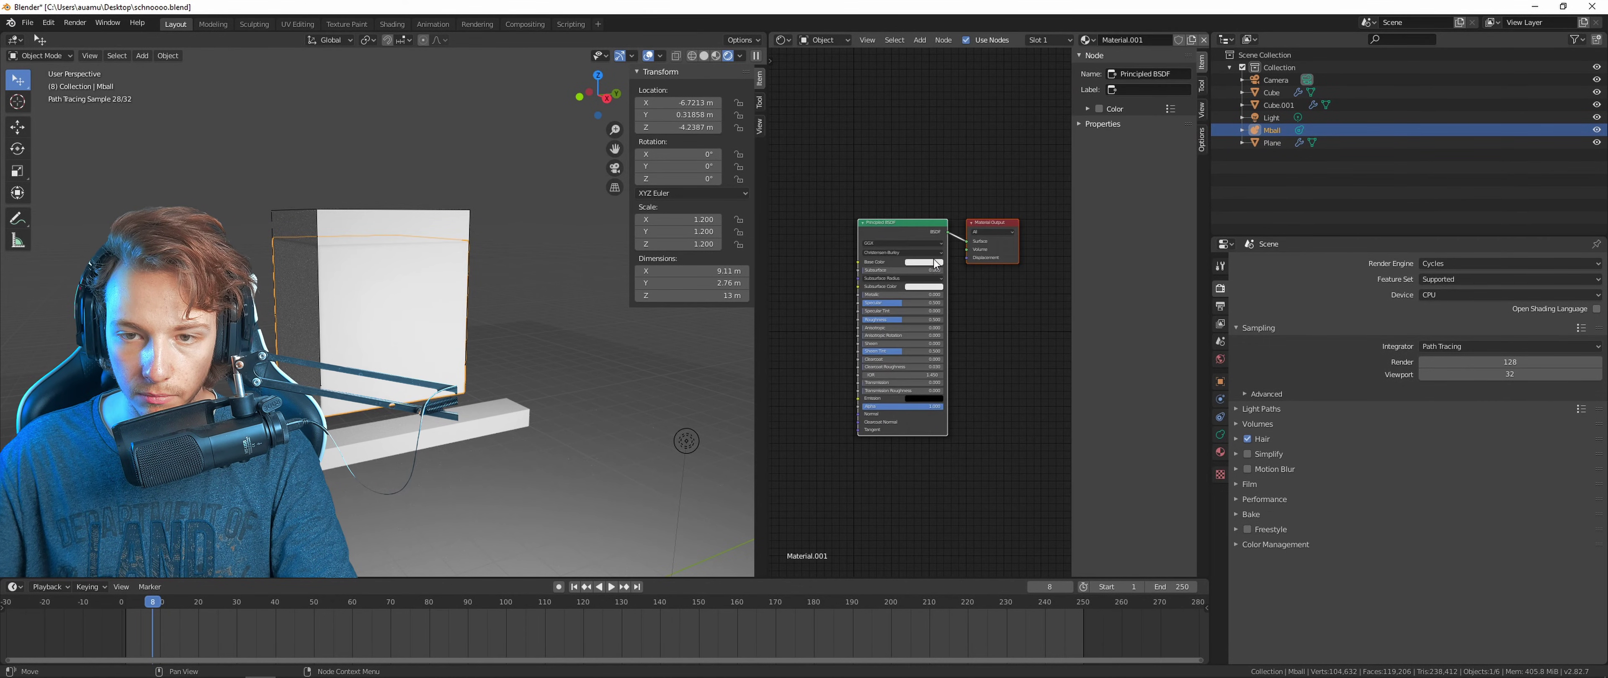
left_click(923, 262)
scroll(920, 310, "up", 4)
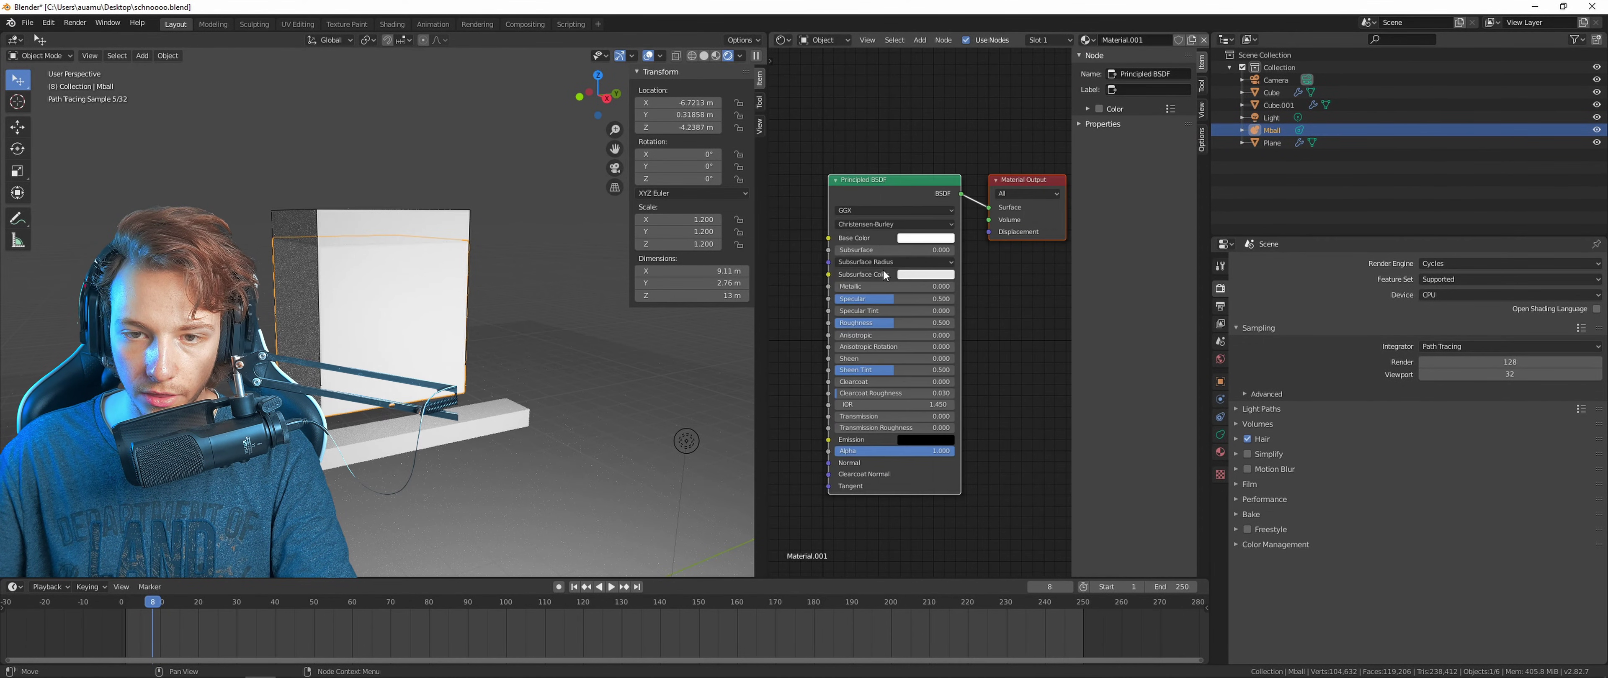
left_click_drag(881, 220, 962, 234)
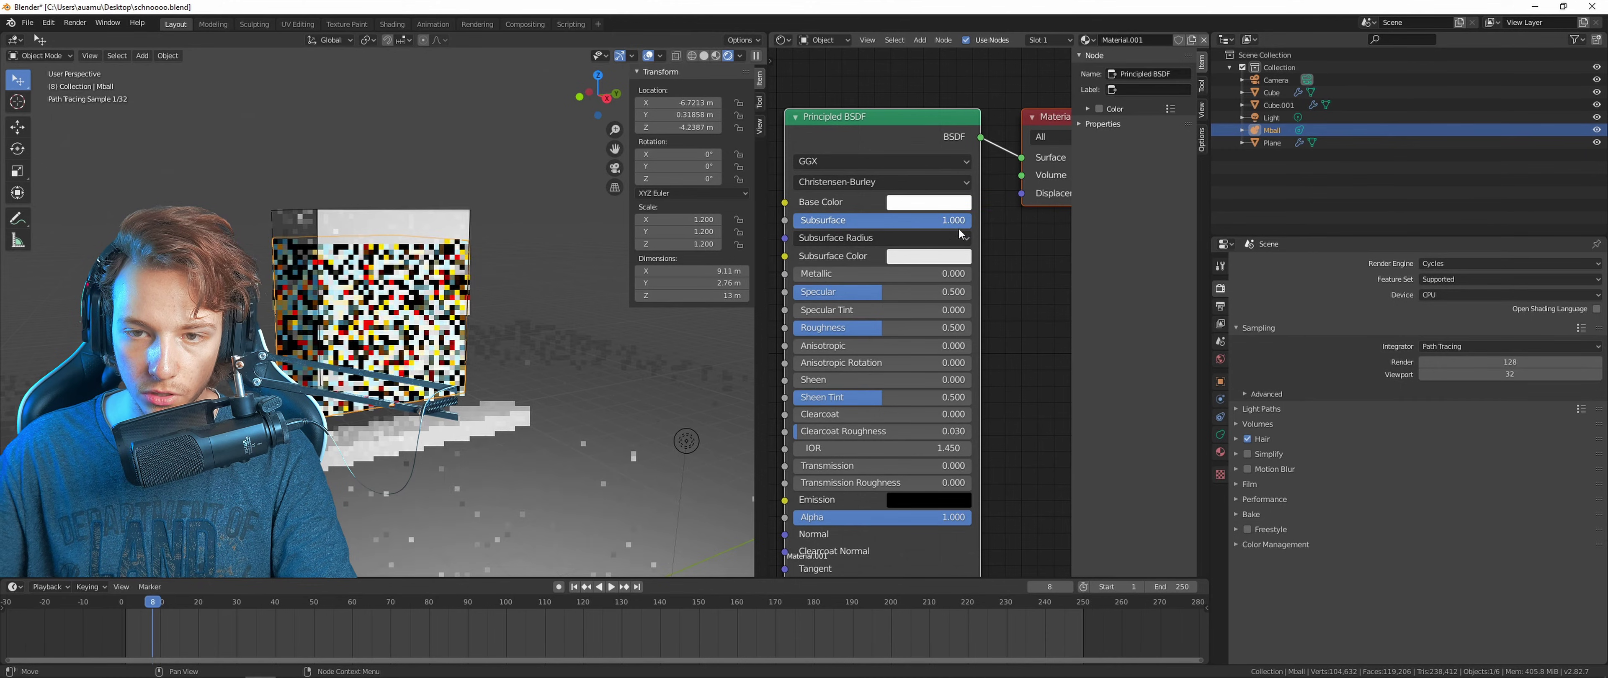
left_click(857, 242)
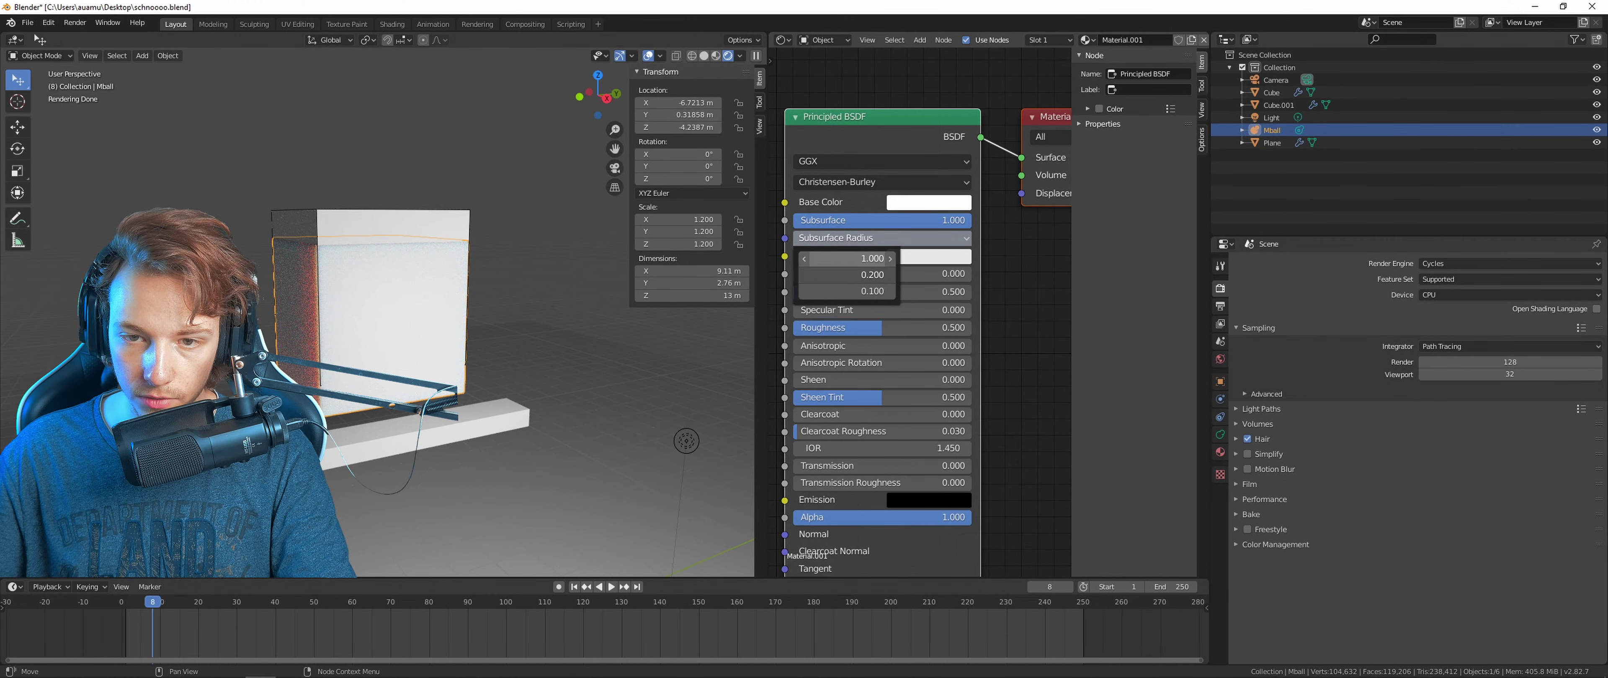
Set the Subsurface Radius values together and re-enter Subsurface as 1.000.
left_click_drag(846, 258, 846, 291)
key("Return")
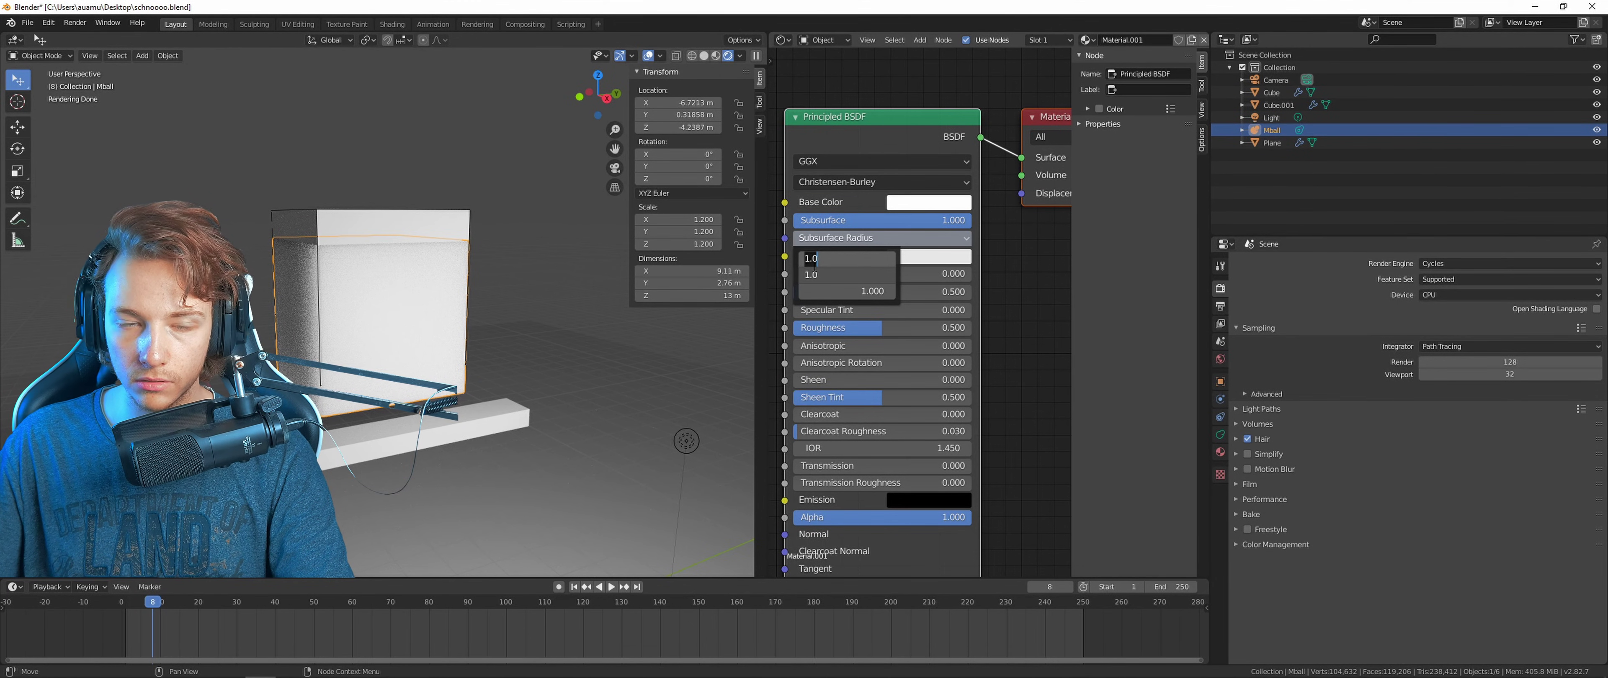
key("BackSpace")
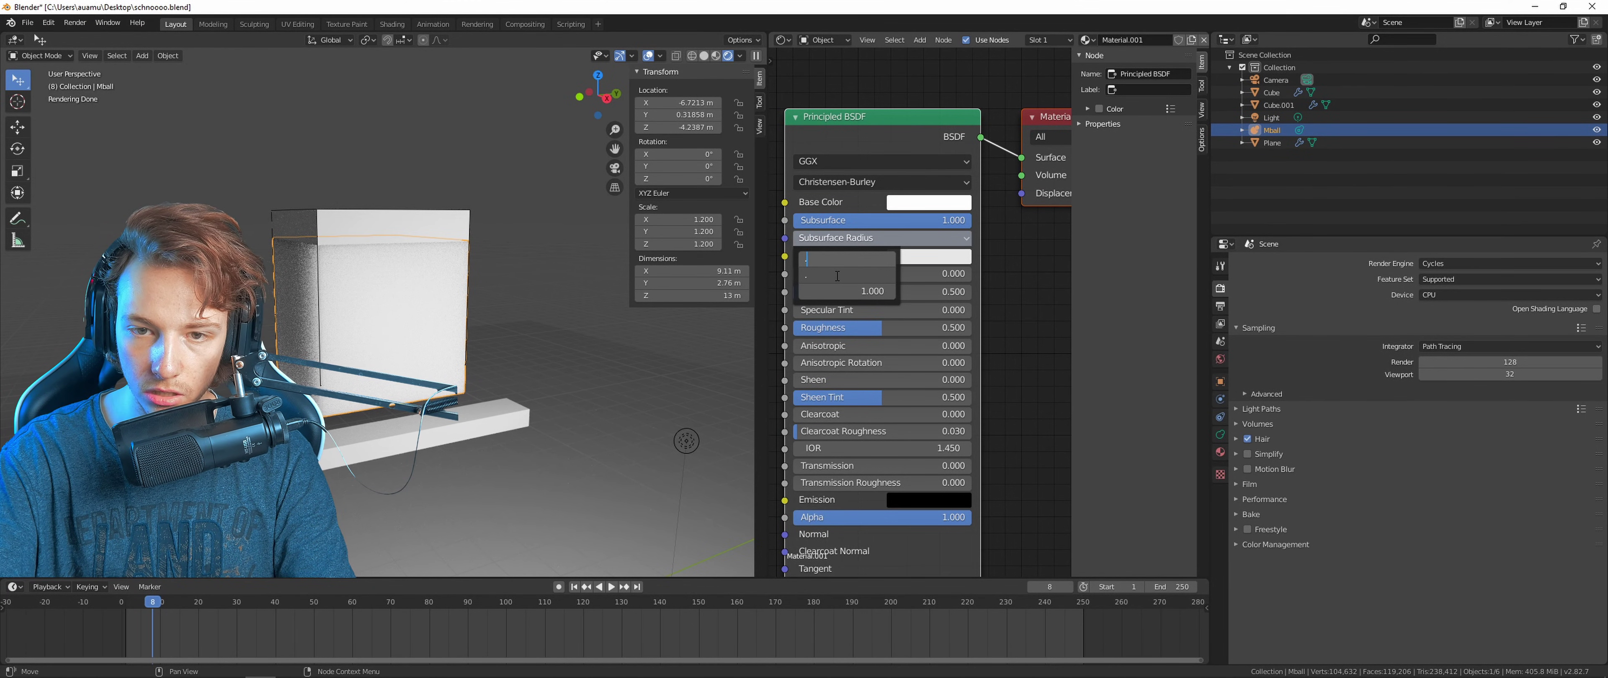
key("Return")
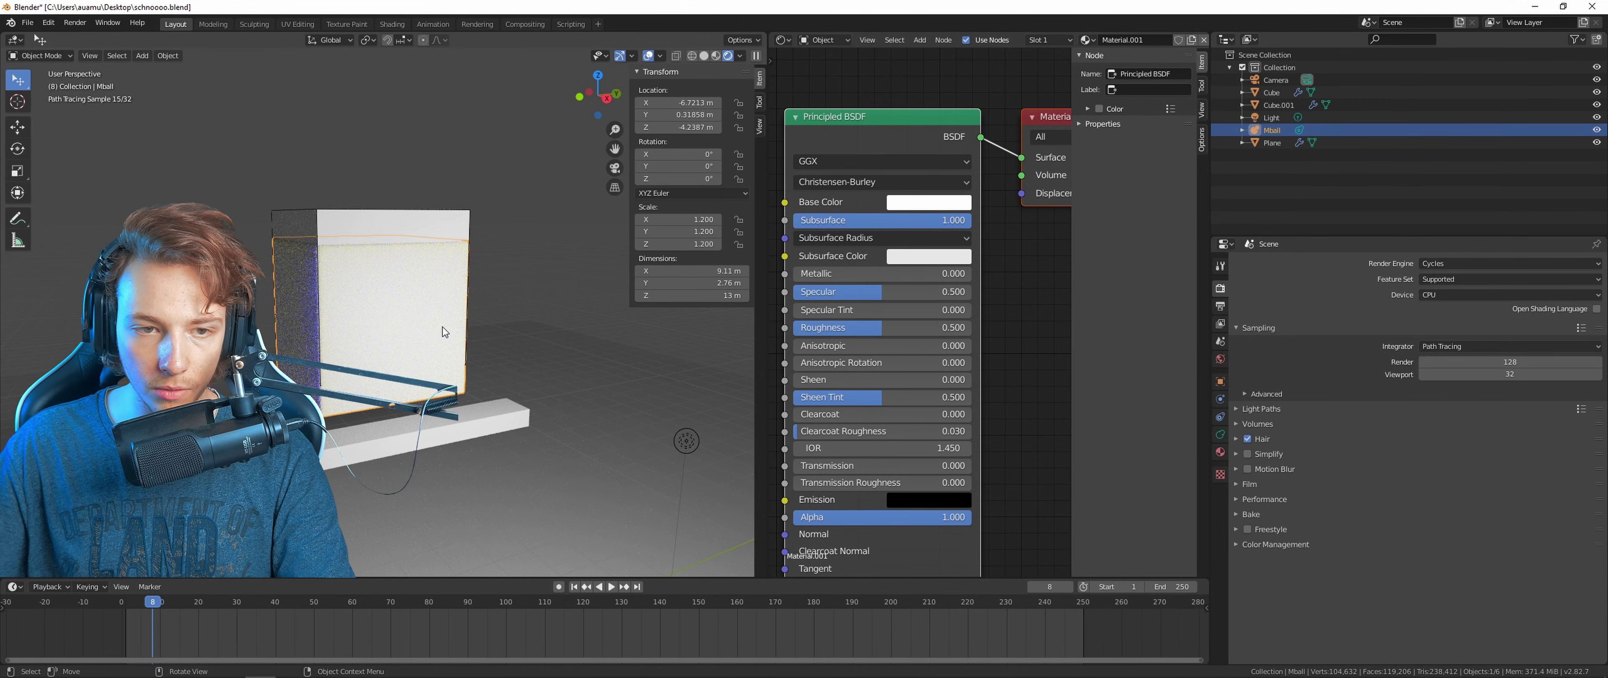
middle_click_drag(374, 341, 343, 314)
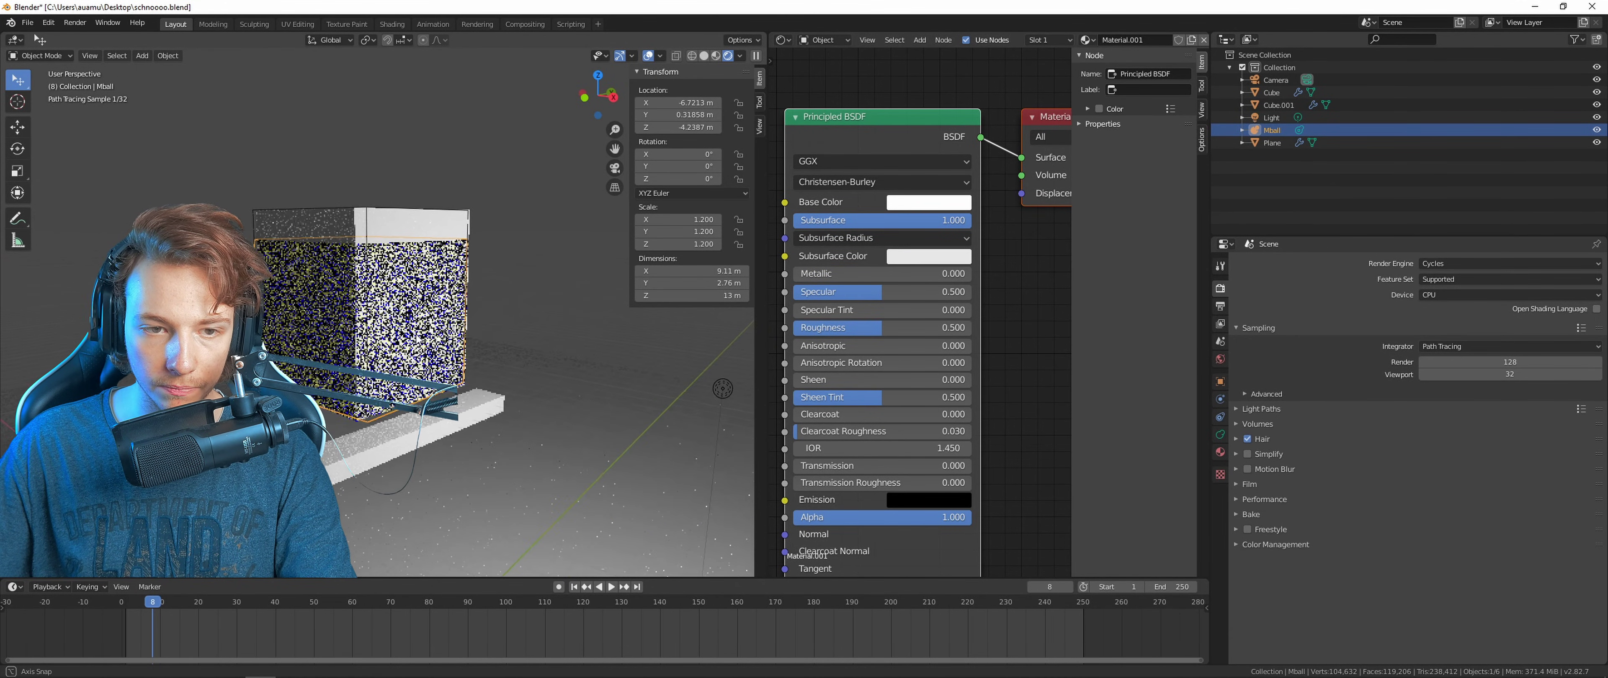
double_click(905, 218)
key("Return")
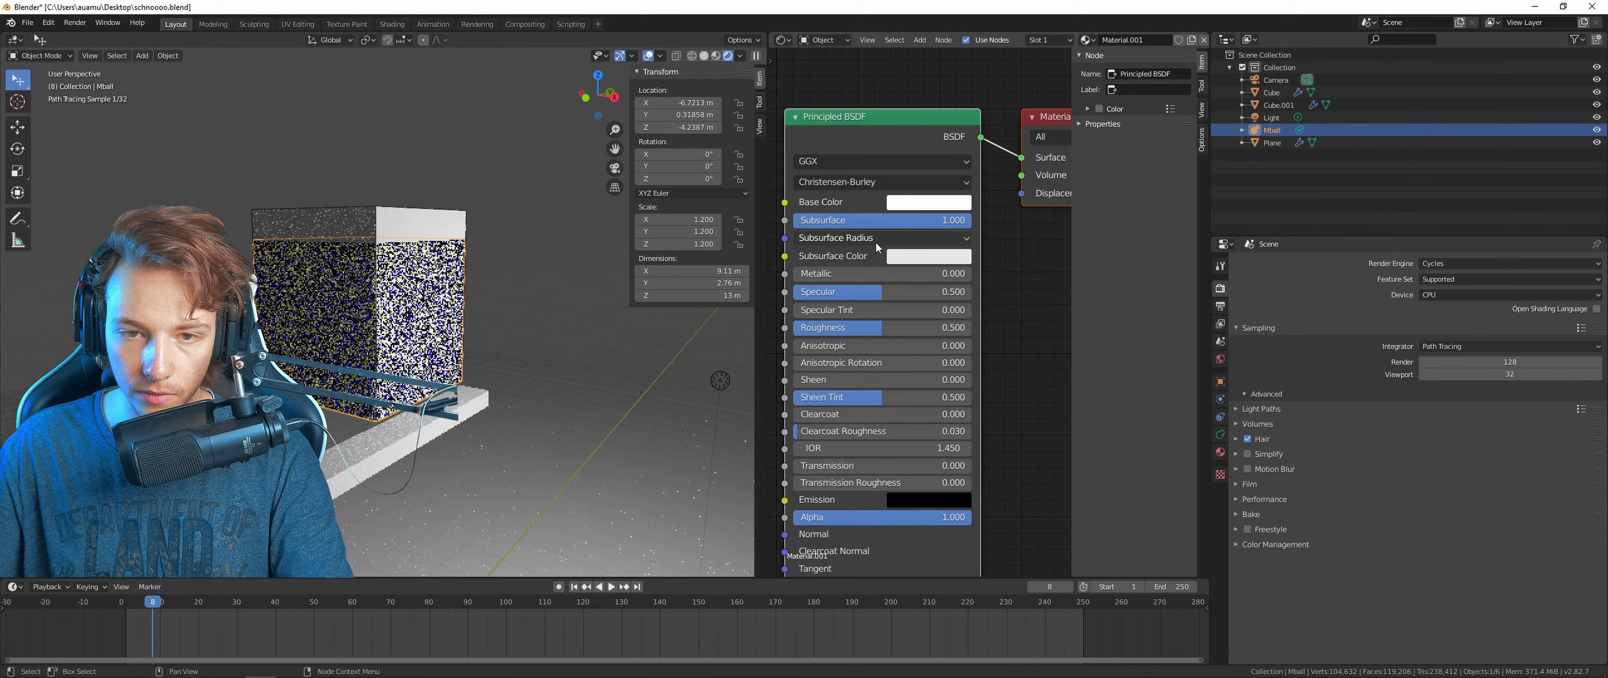
Set the middle Subsurface Radius value to 0.800 and the first to 1.
left_click(880, 239)
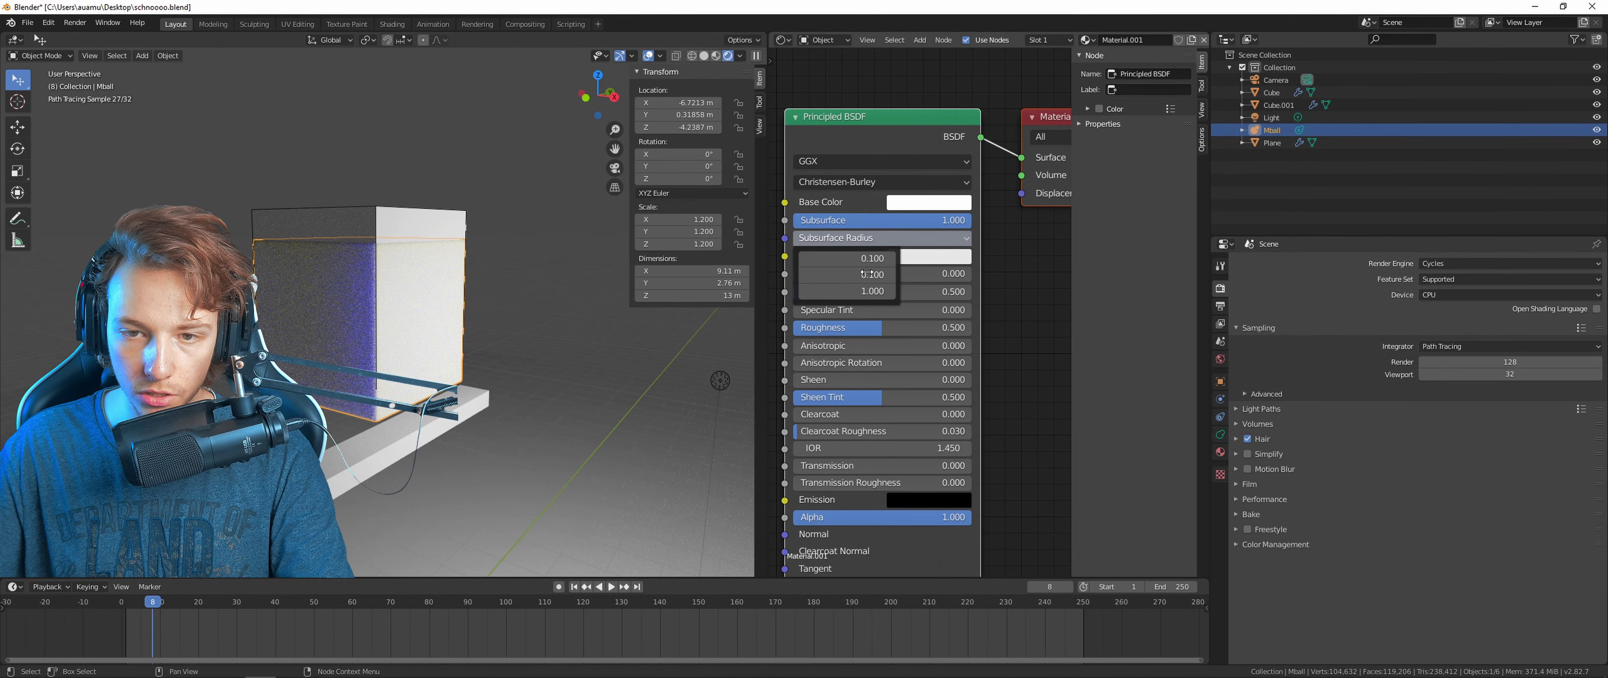
double_click(876, 272)
type("0.1")
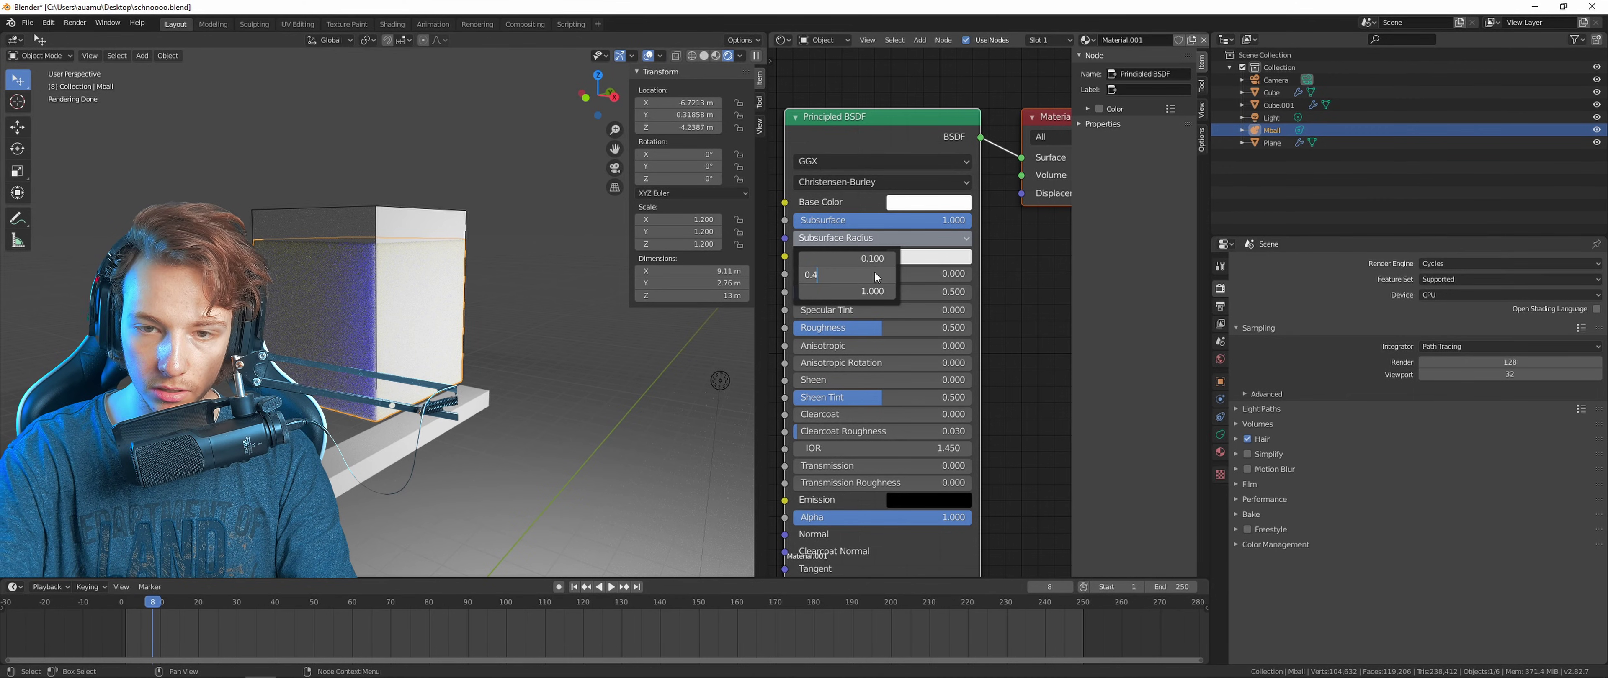
key("Return")
left_click(875, 274)
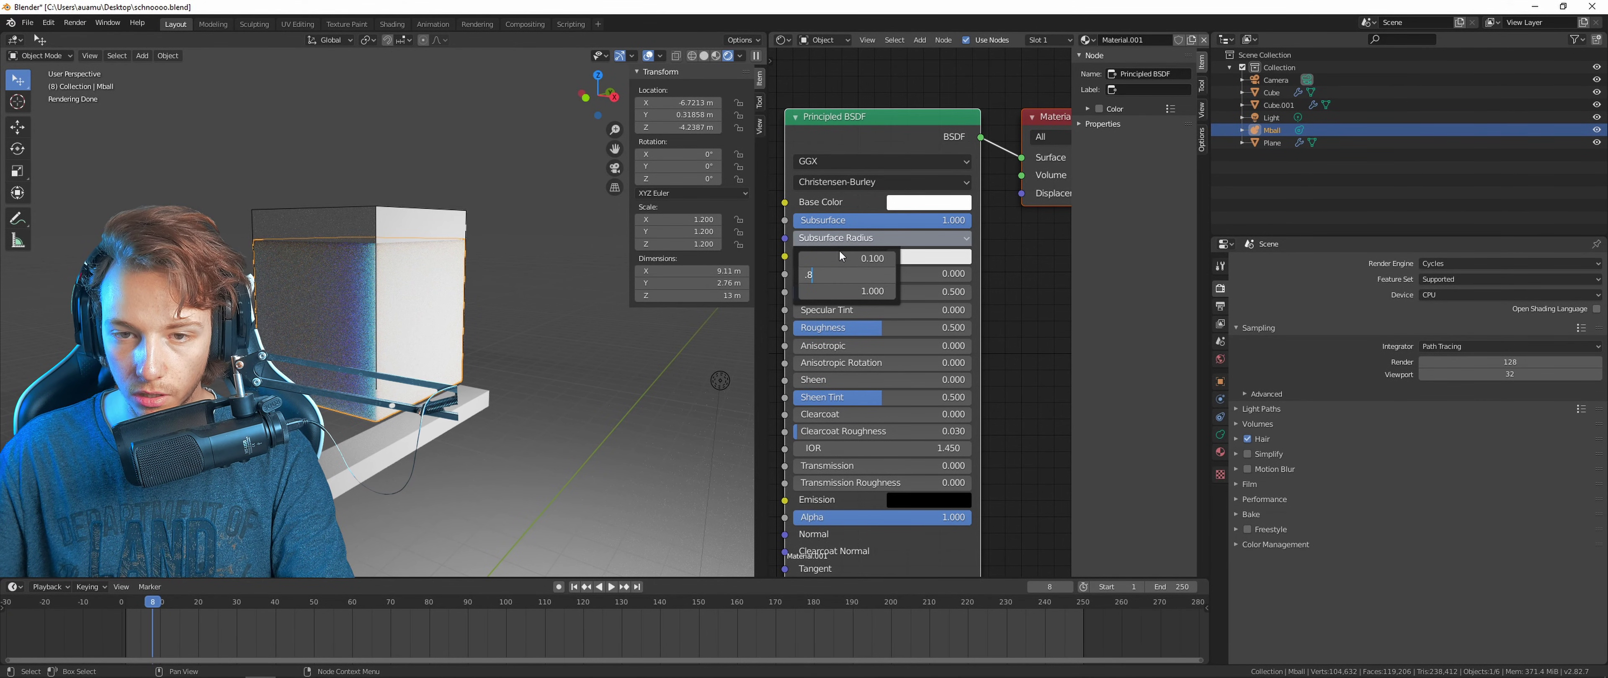
left_click(874, 258)
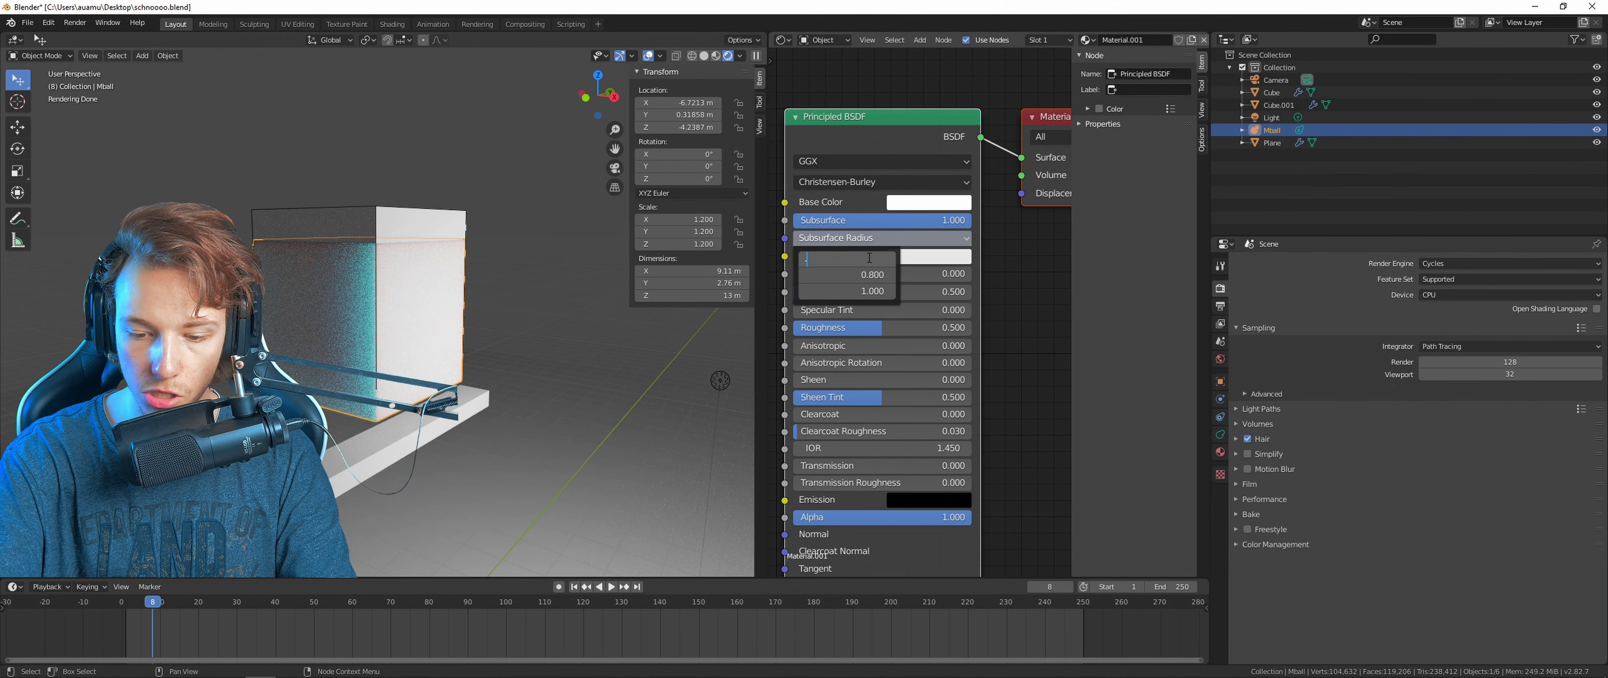
type("1")
key("Return")
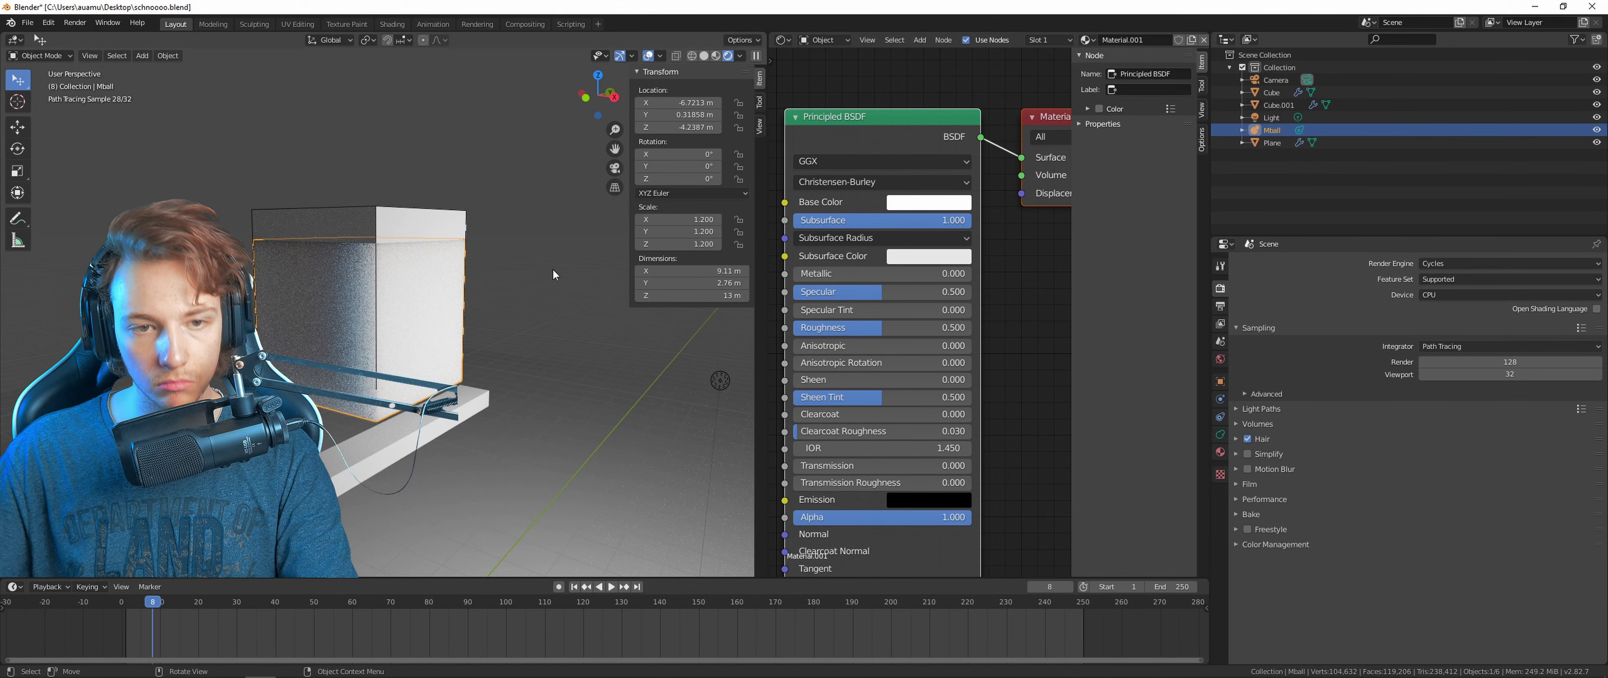
middle_click_drag(504, 278, 390, 188)
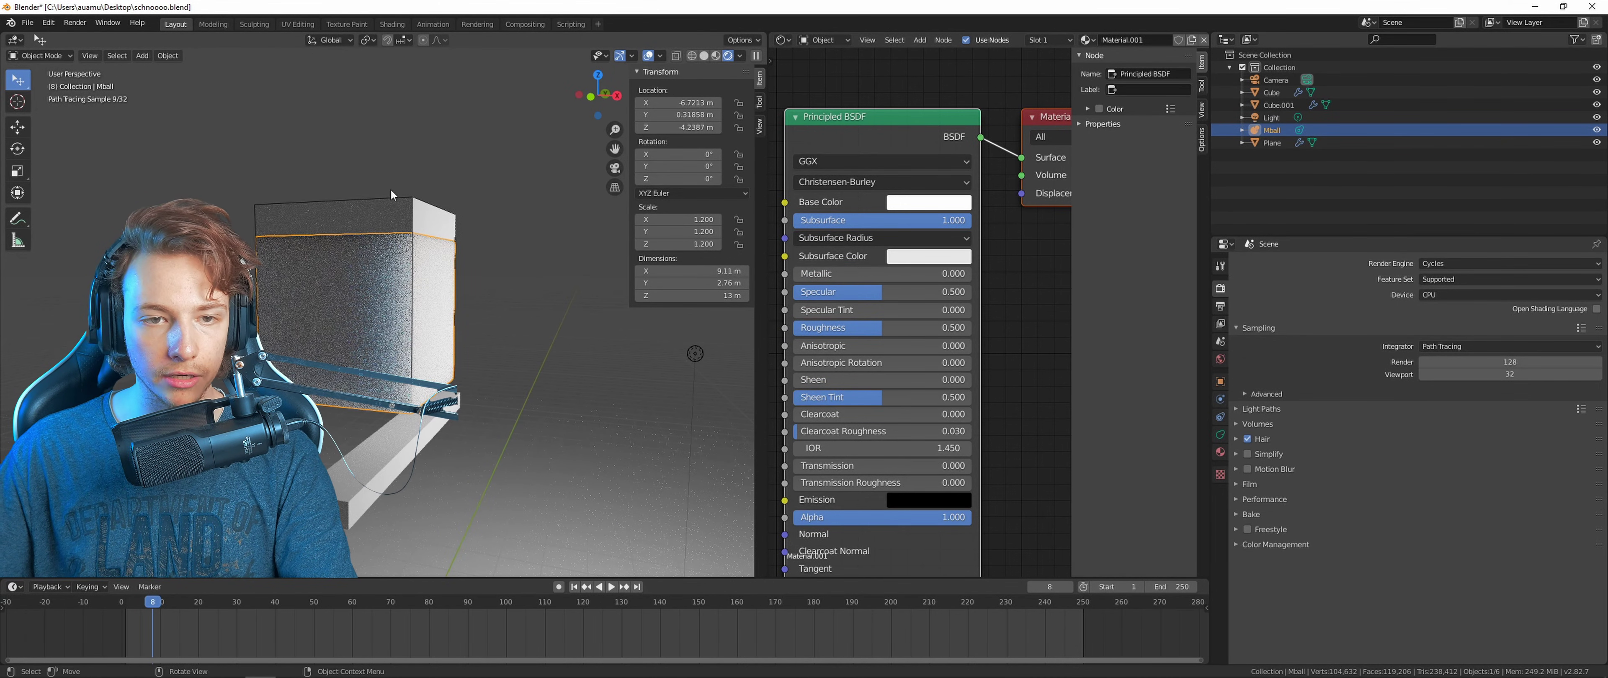
Turn off Show in Renders in the emitter Cube's Visibility settings.
left_click(387, 215)
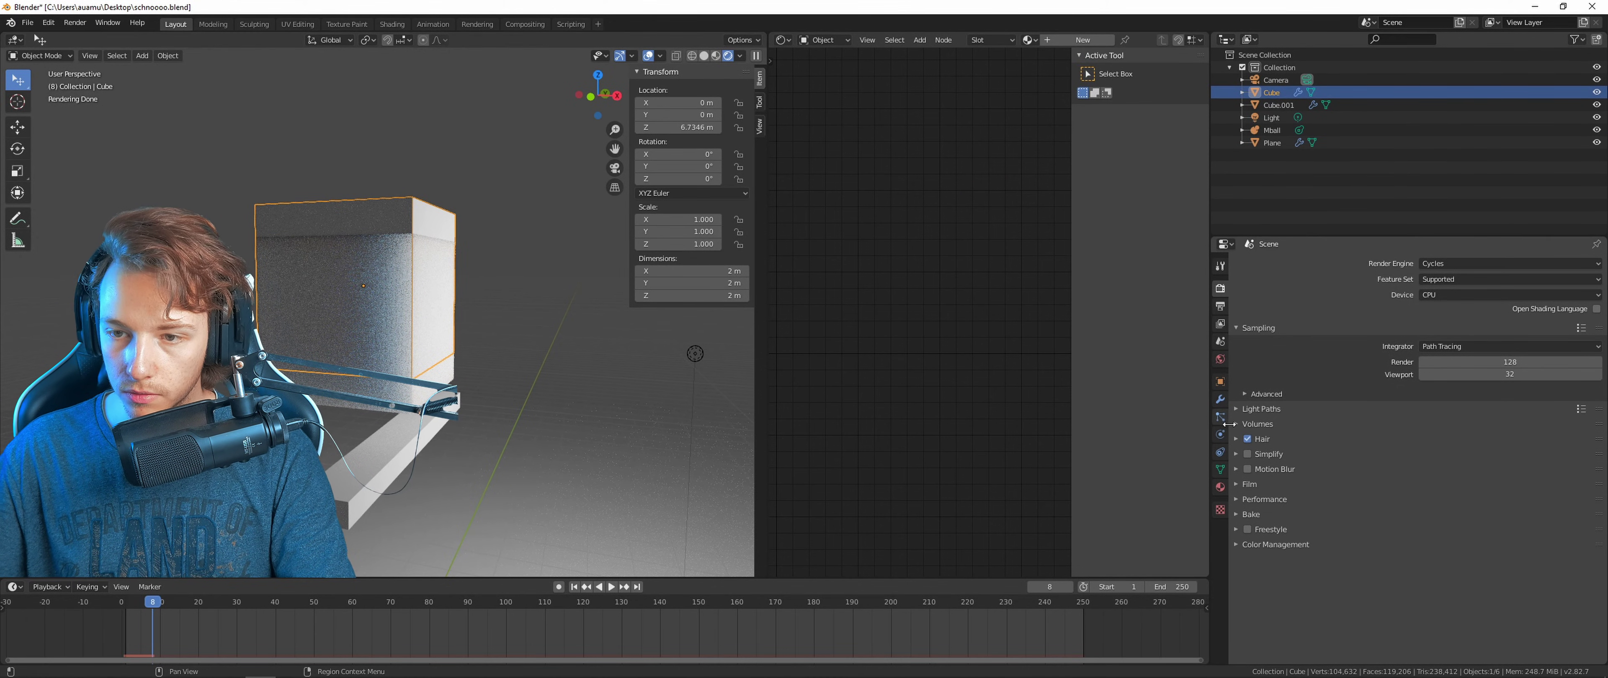
left_click(1220, 382)
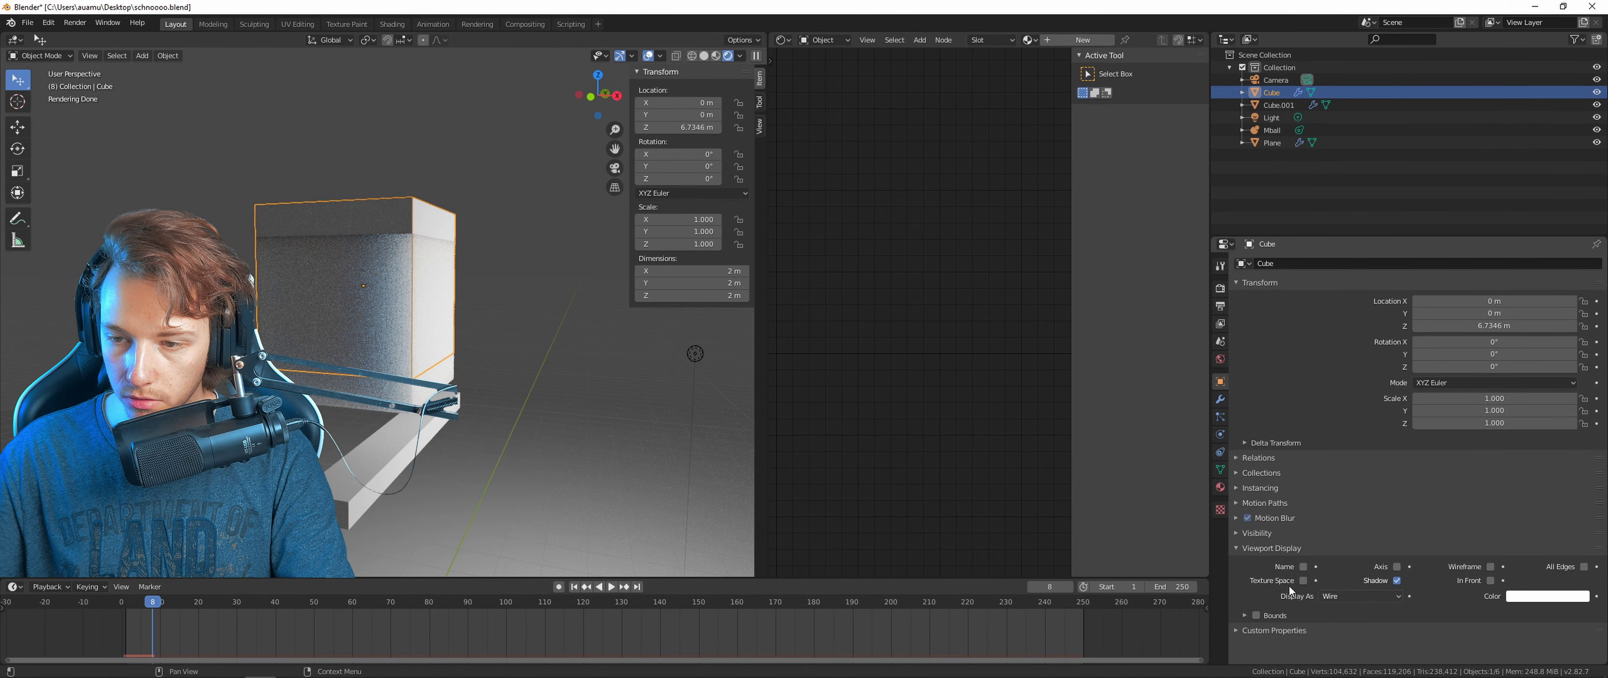
left_click(1252, 534)
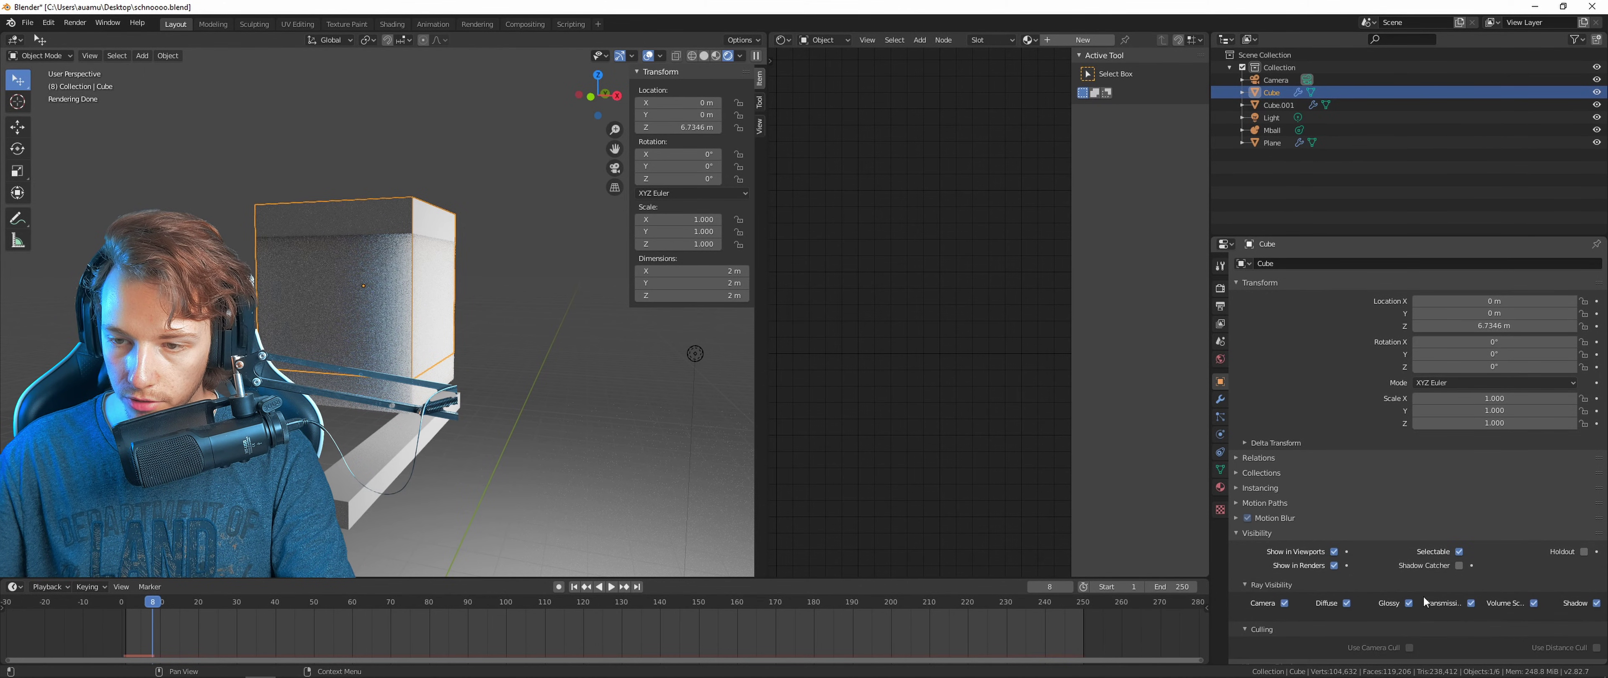
left_click(1334, 566)
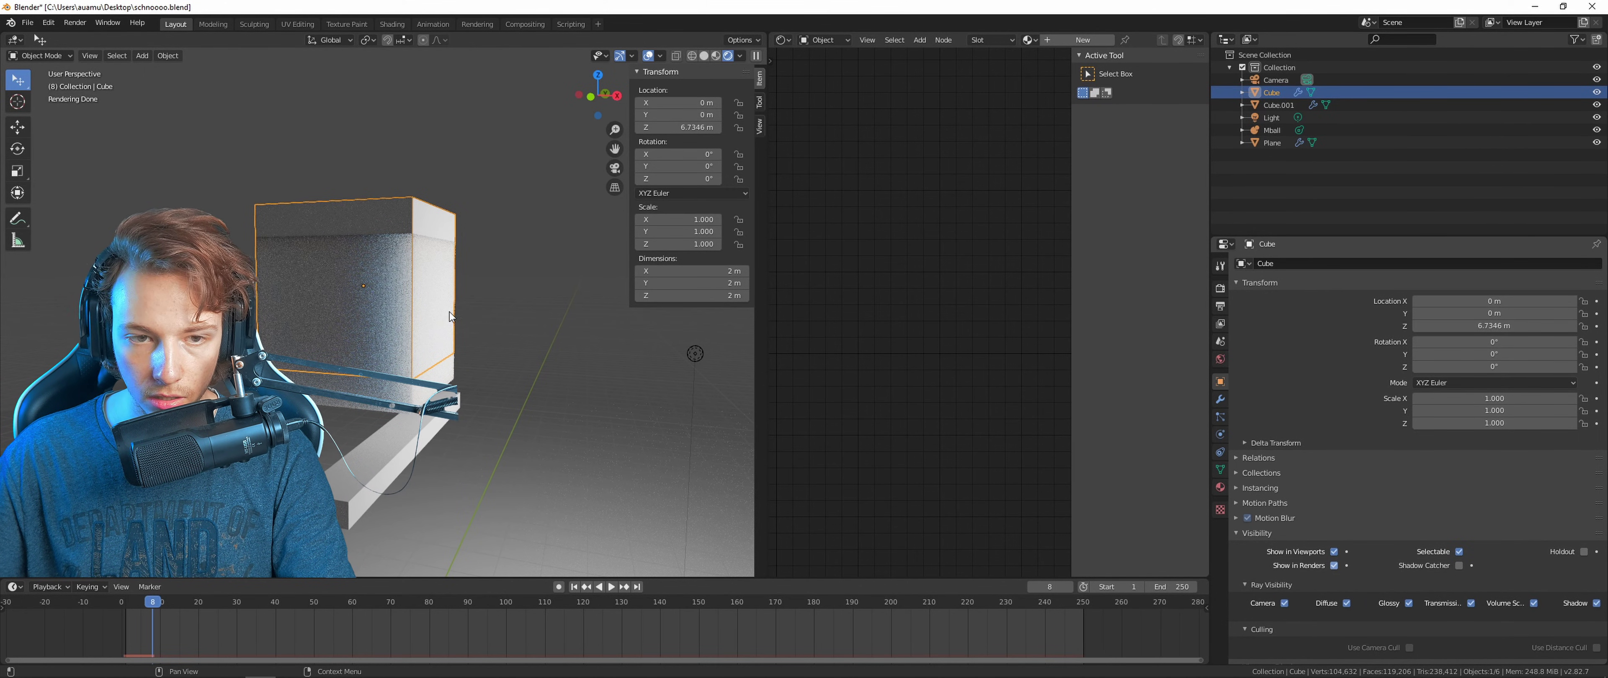
mouse_move(377, 302)
middle_mouse_down()
mouse_move(397, 325)
mouse_move(324, 228)
mouse_move(406, 313)
middle_mouse_up()
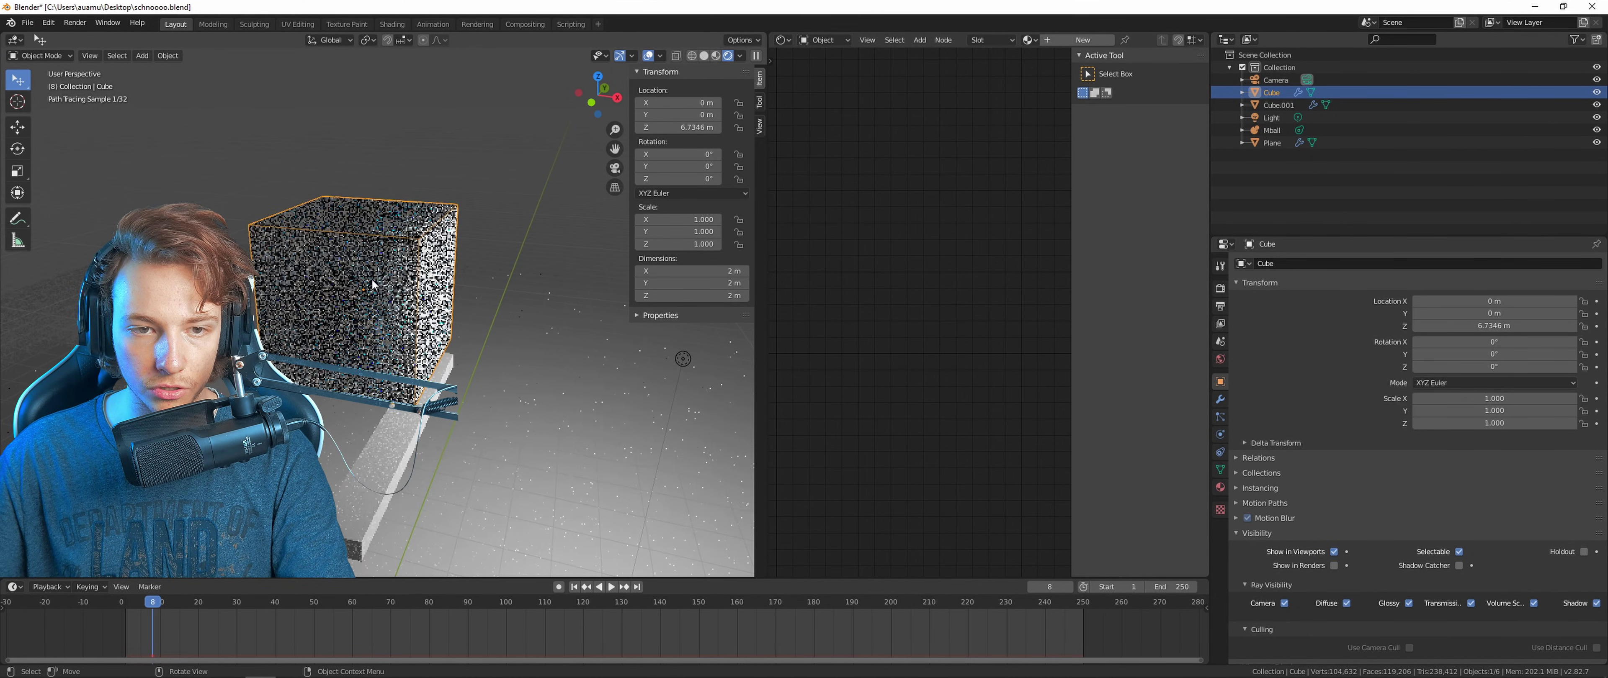
Select Mball and lower its Principled BSDF Roughness to about 0.032.
left_click(406, 312)
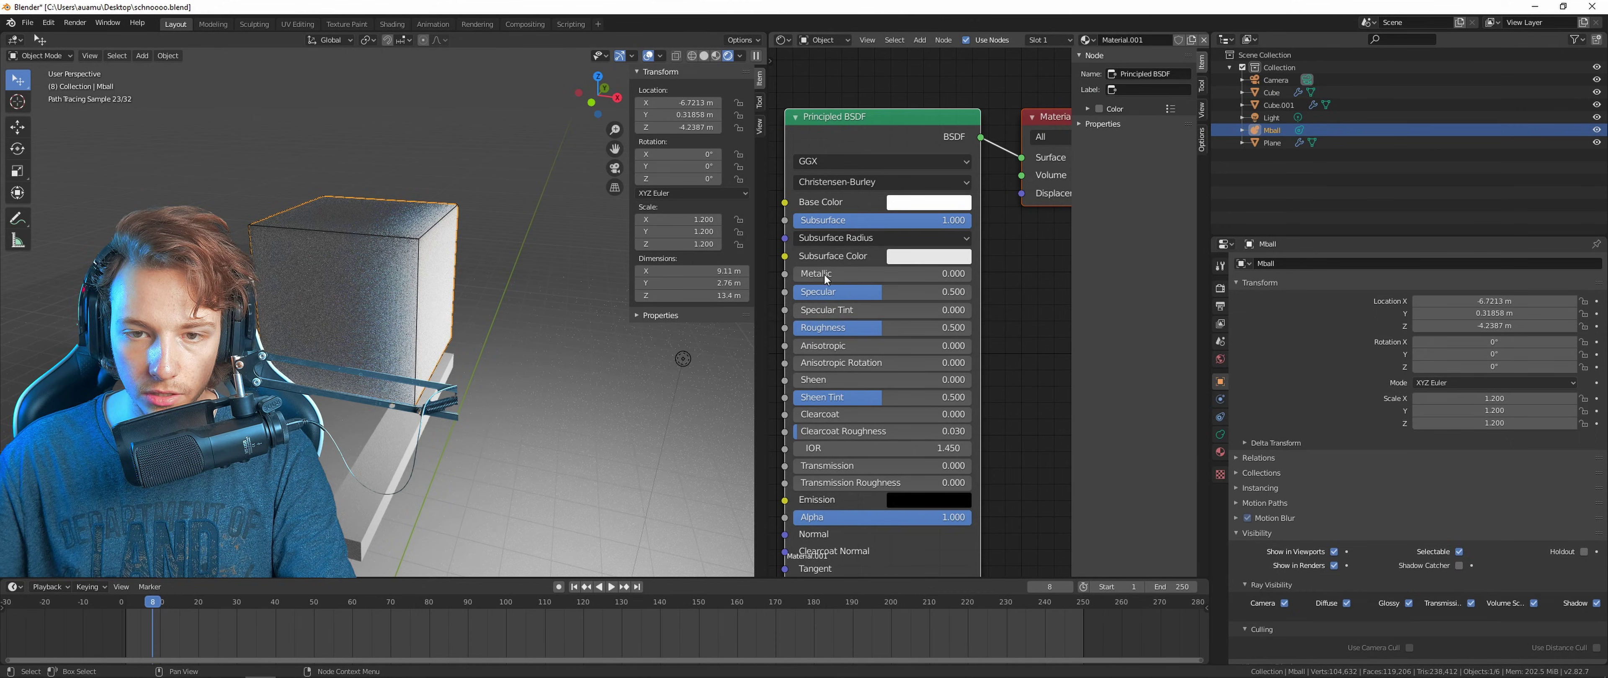
left_click_drag(843, 327, 809, 328)
middle_click_drag(457, 315, 498, 430)
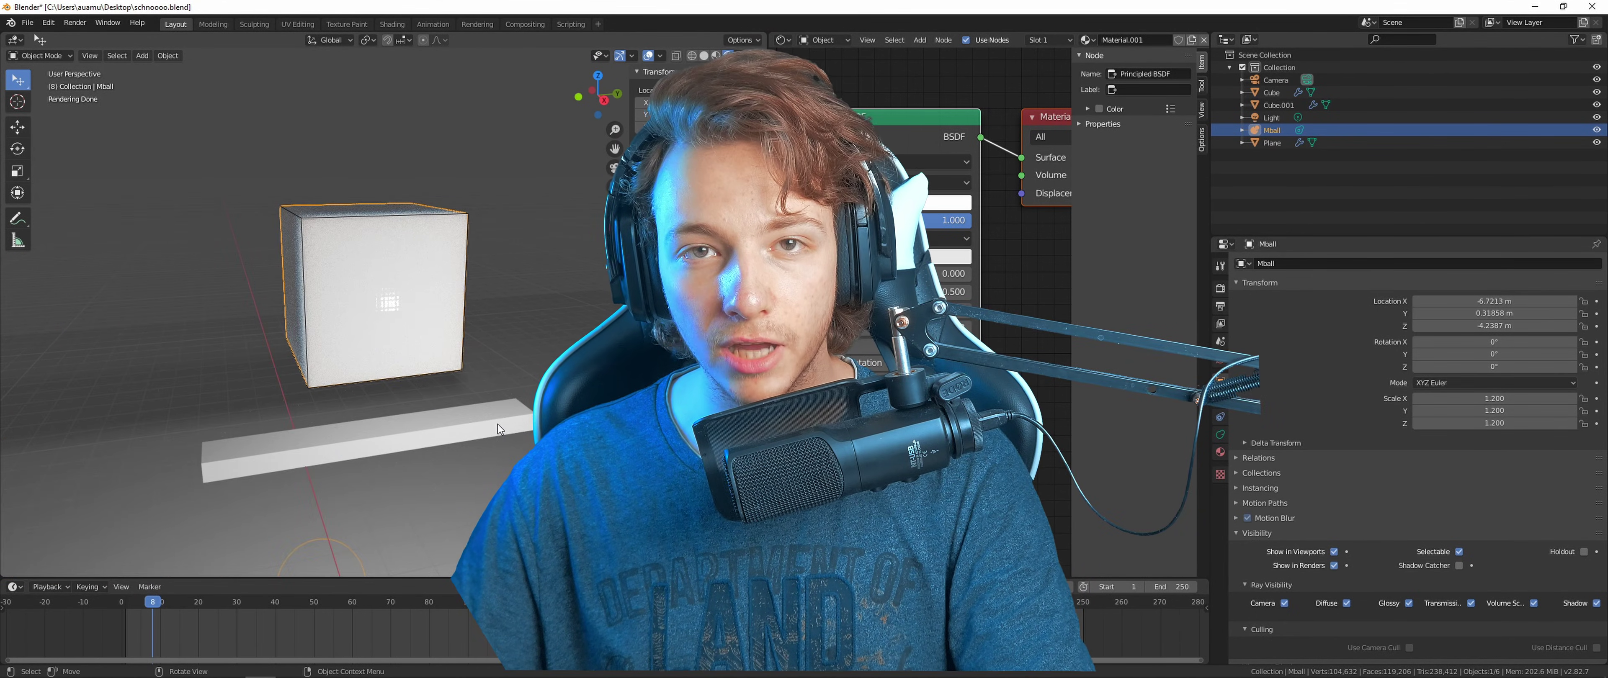